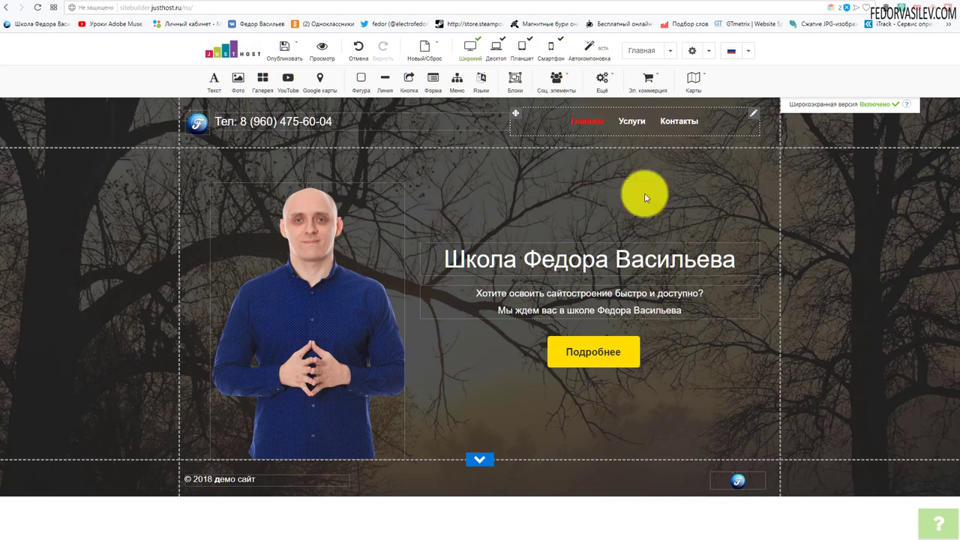
# - Open the site builder from the hosting control panel and compare its page with the published site
pyautogui.click(666, 128)
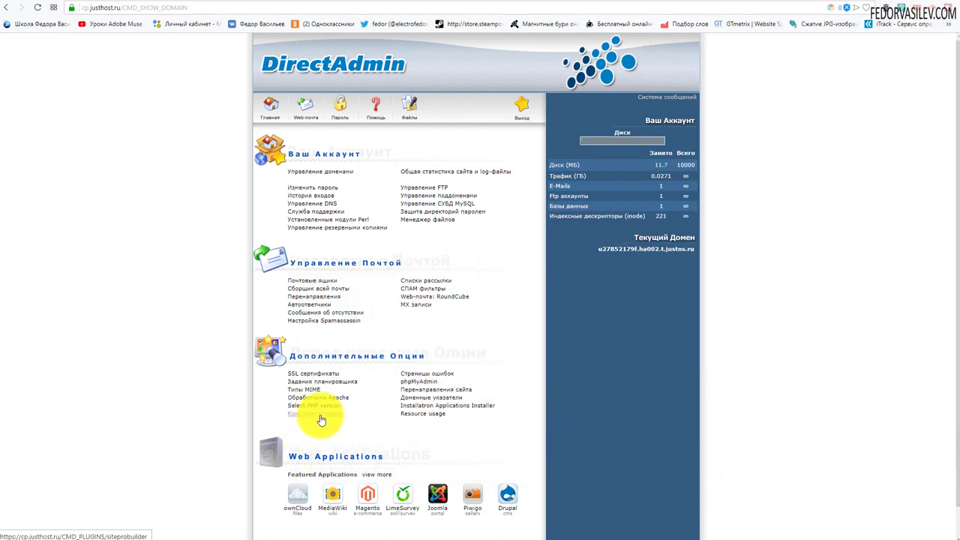
pyautogui.click(319, 416)
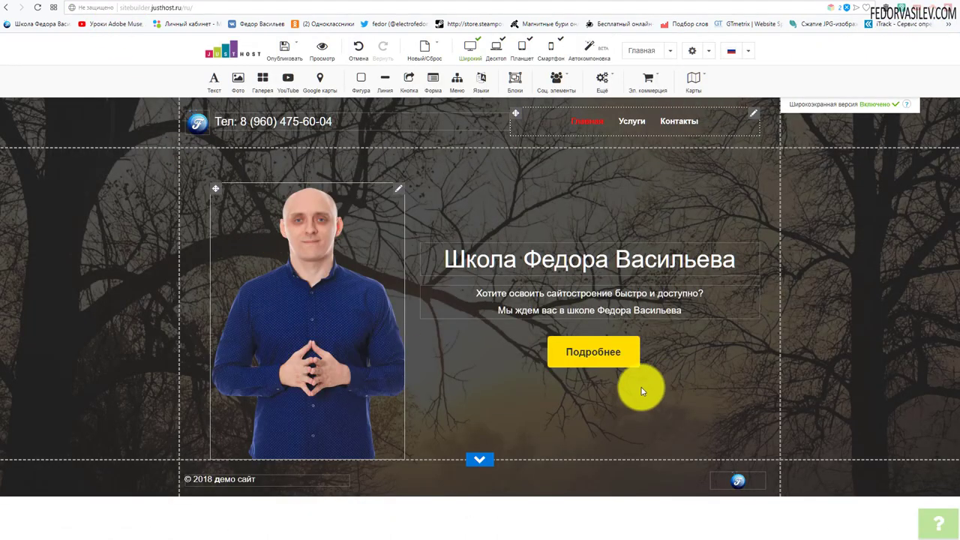
pyautogui.click(136, 4)
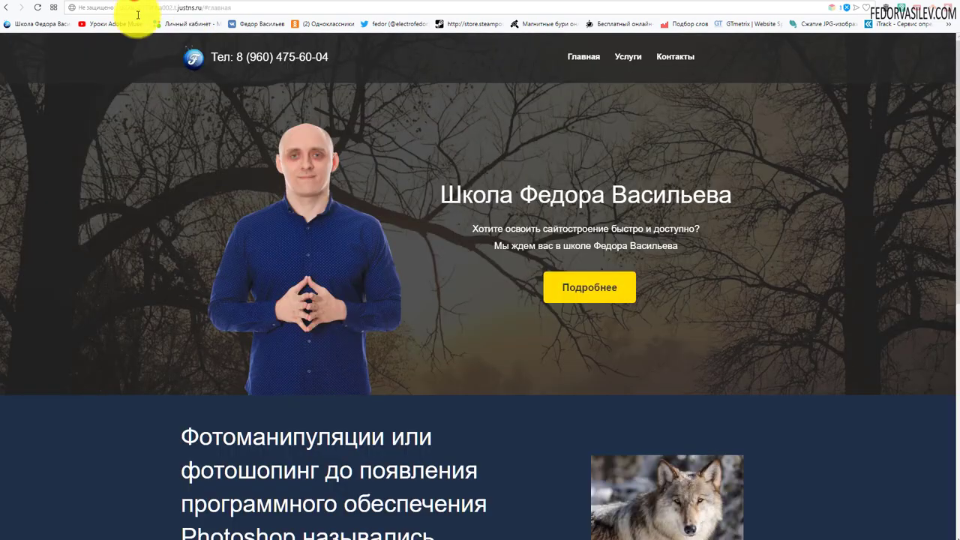
pyautogui.scroll(-7, 263, 160)
pyautogui.click(202, 65)
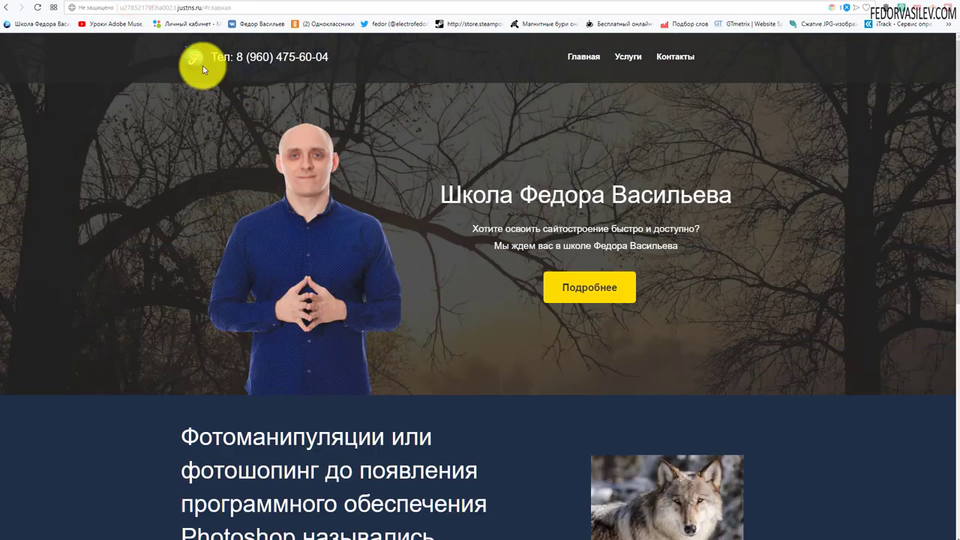
pyautogui.click(106, 3)
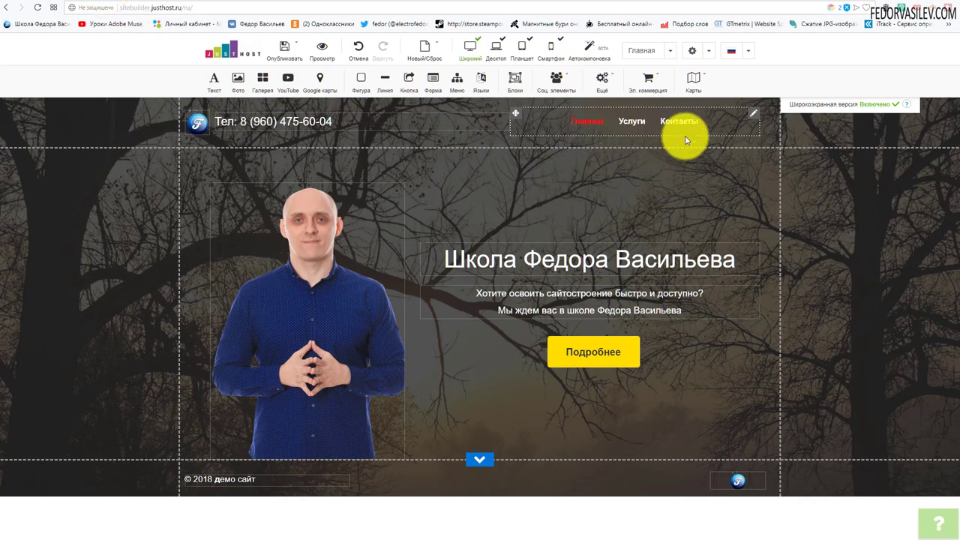
# - Examine the header menu's properties, including the menu item style and general settings, and leave them as they are
pyautogui.click(757, 116)
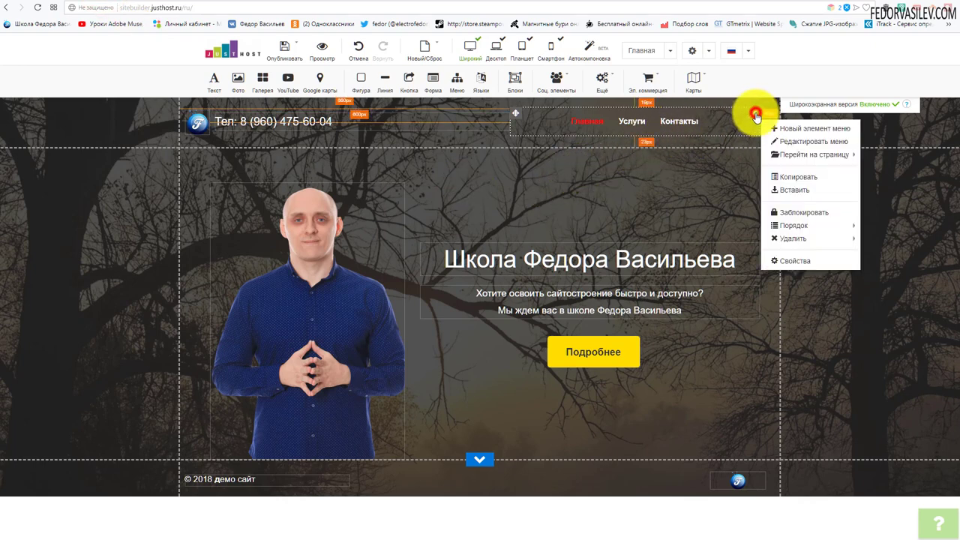
pyautogui.click(791, 260)
pyautogui.click(434, 93)
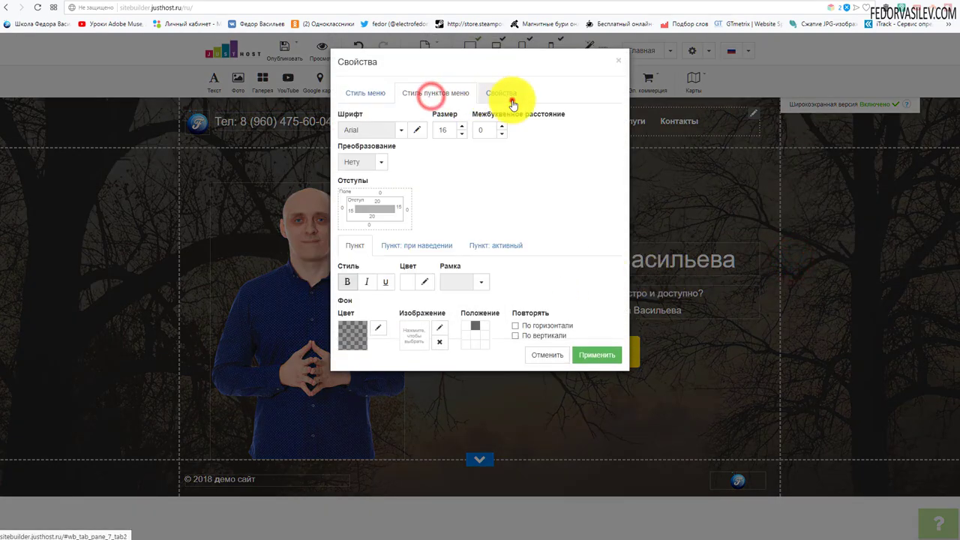
pyautogui.click(502, 93)
pyautogui.click(616, 66)
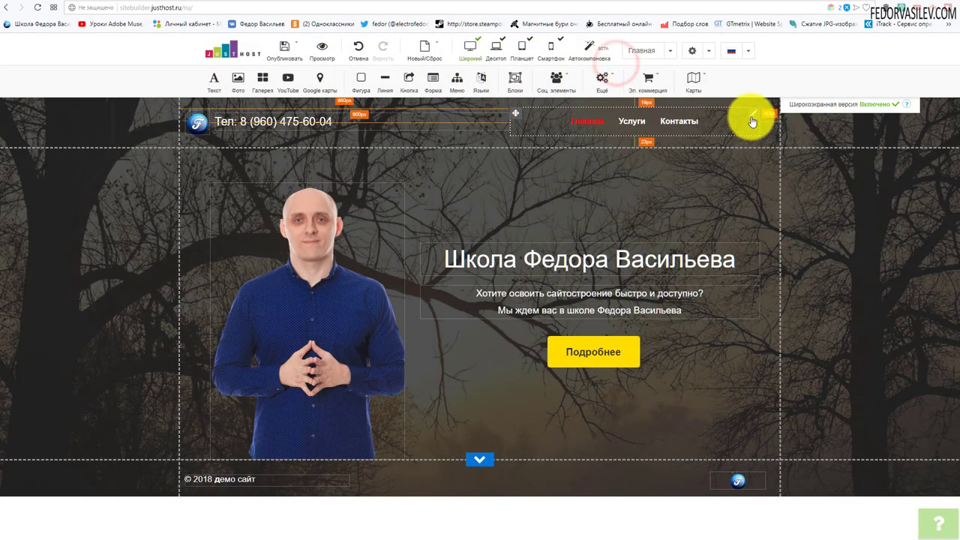
# - Examine the header menu's item list and the options for a new item, and close both dialogs without saving
pyautogui.click(753, 116)
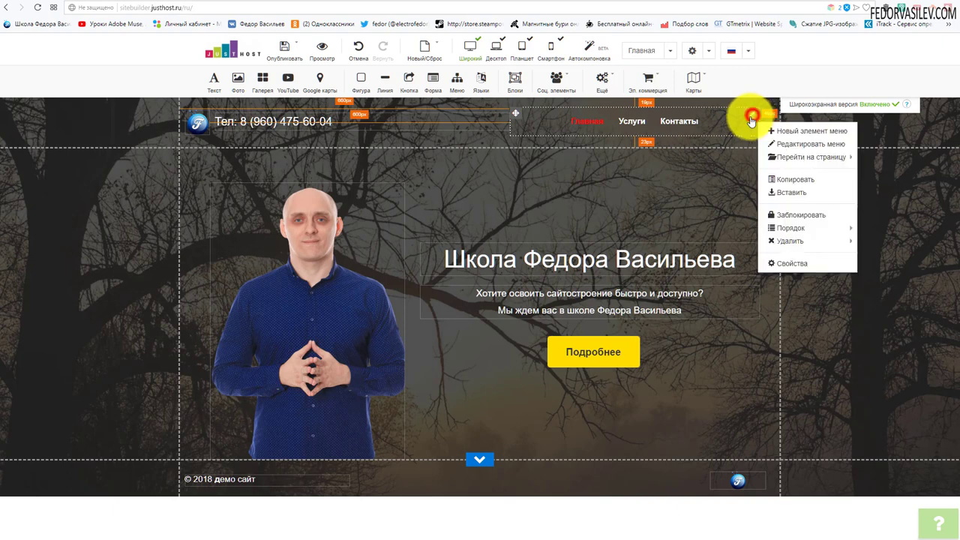
pyautogui.click(800, 144)
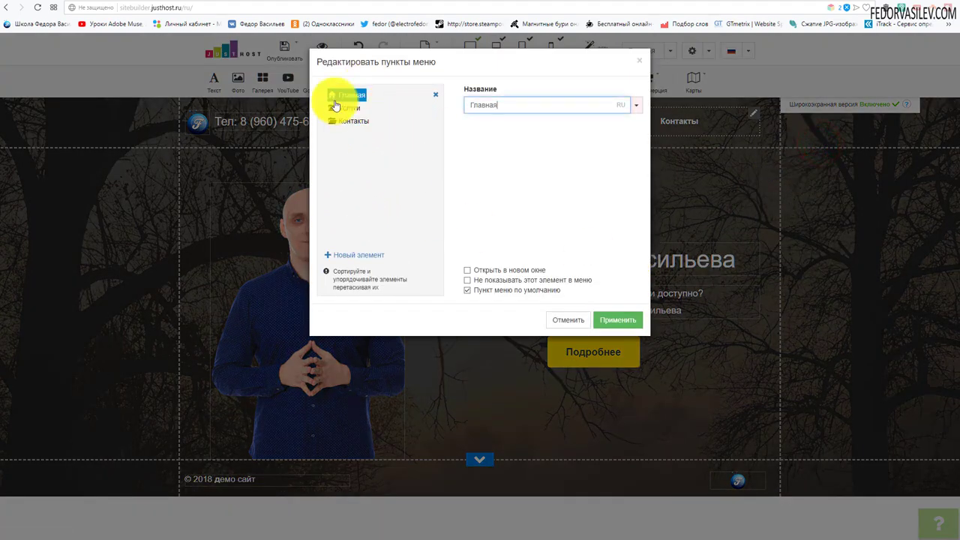
pyautogui.click(361, 258)
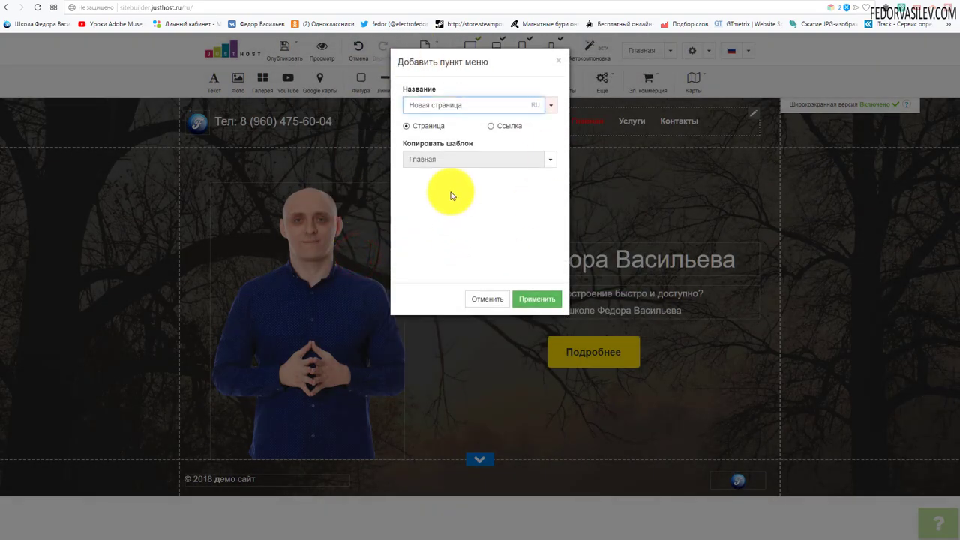
pyautogui.click(561, 62)
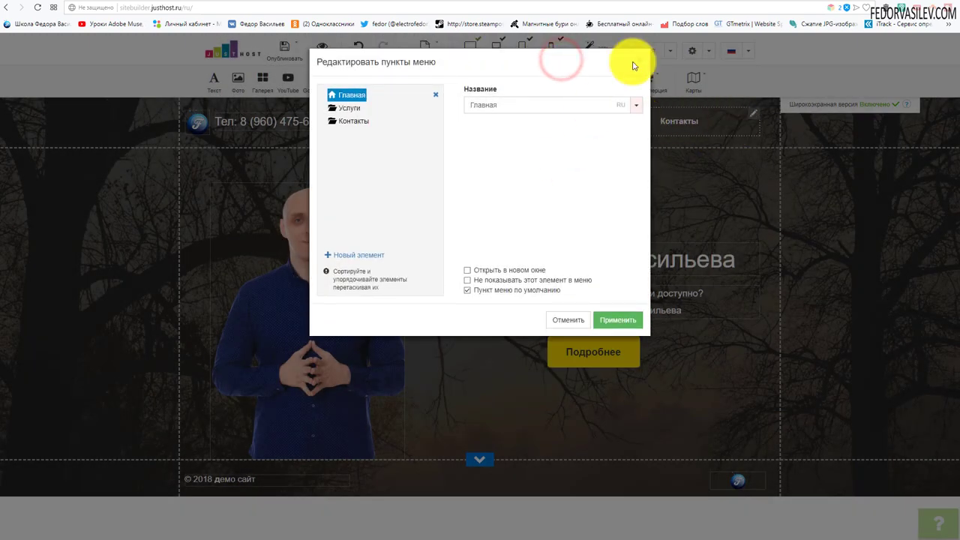
pyautogui.click(643, 62)
# - Add a menu item of type "Страница" named "Новая страница" to the header menu, copying the "Главная" template
pyautogui.click(753, 113)
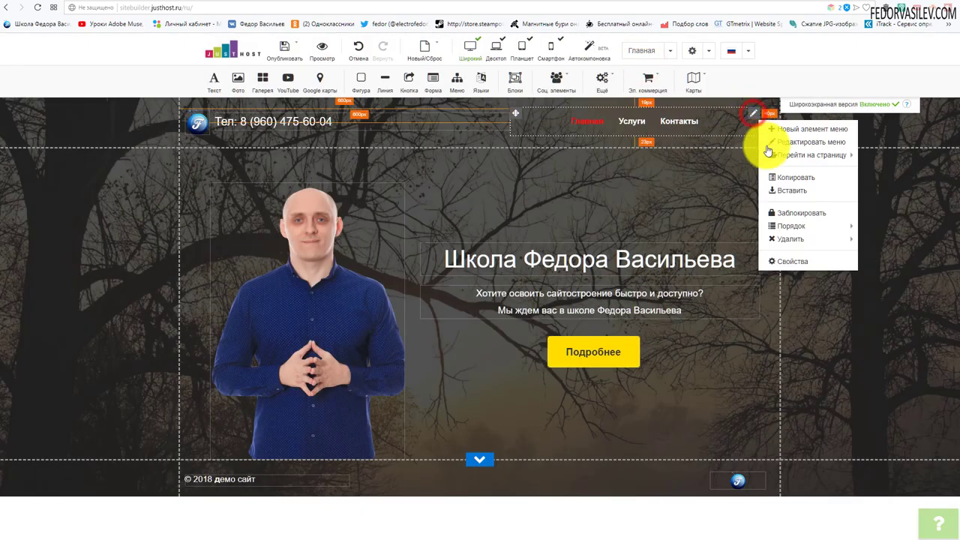
pyautogui.click(814, 129)
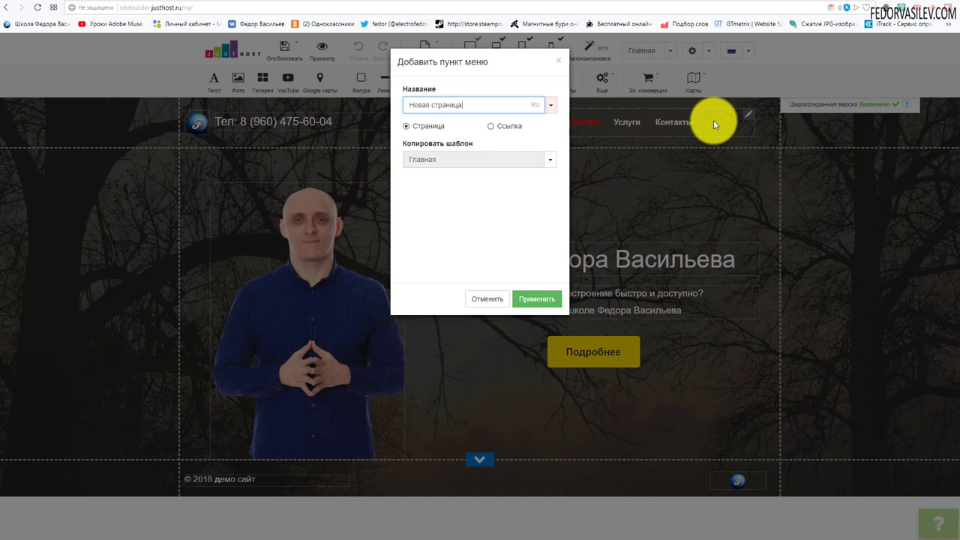
pyautogui.click(454, 160)
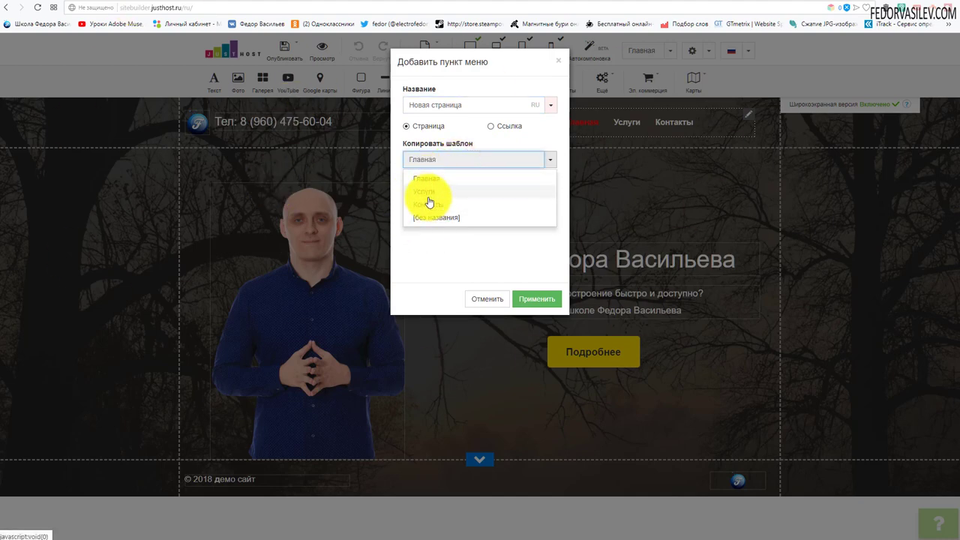
pyautogui.click(484, 142)
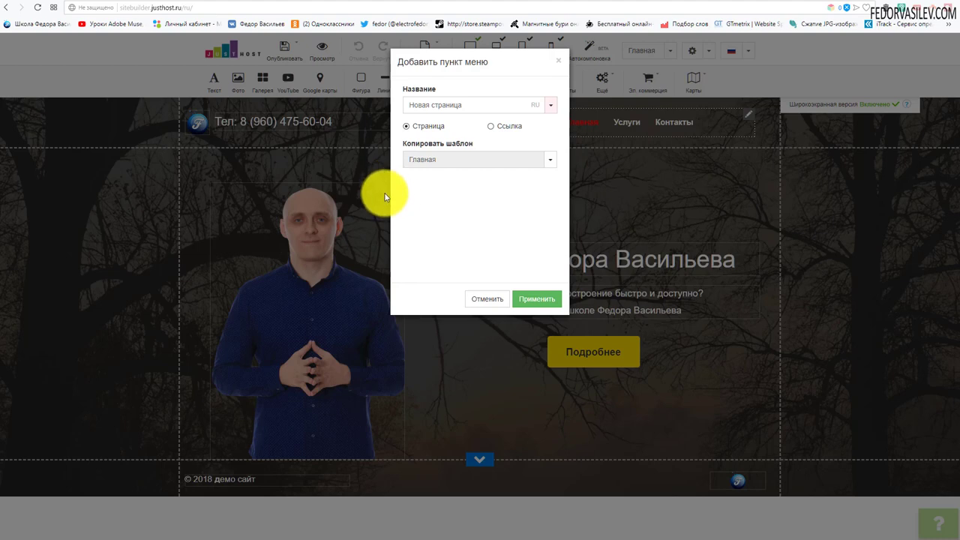
pyautogui.click(527, 299)
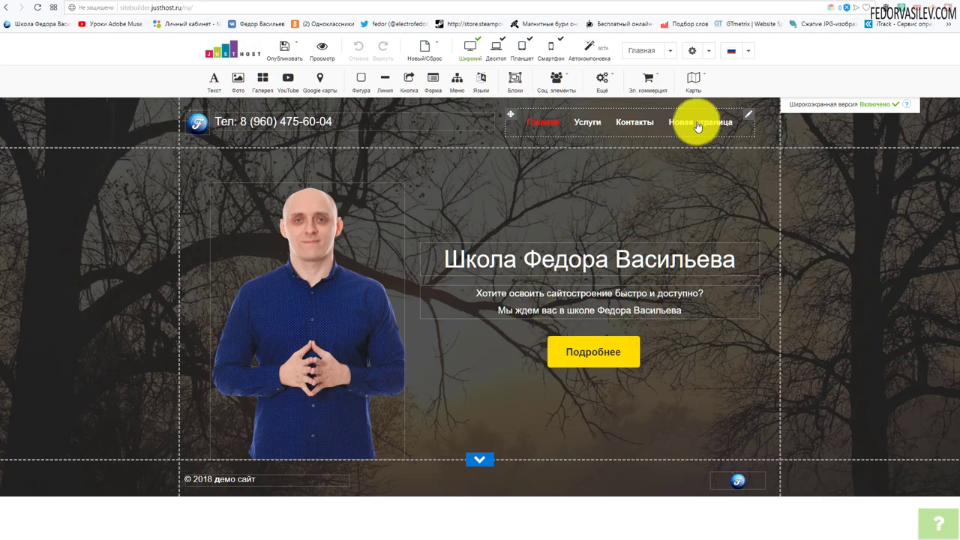
# - Publish the site with the new menu page included
pyautogui.moveTo(285, 47)
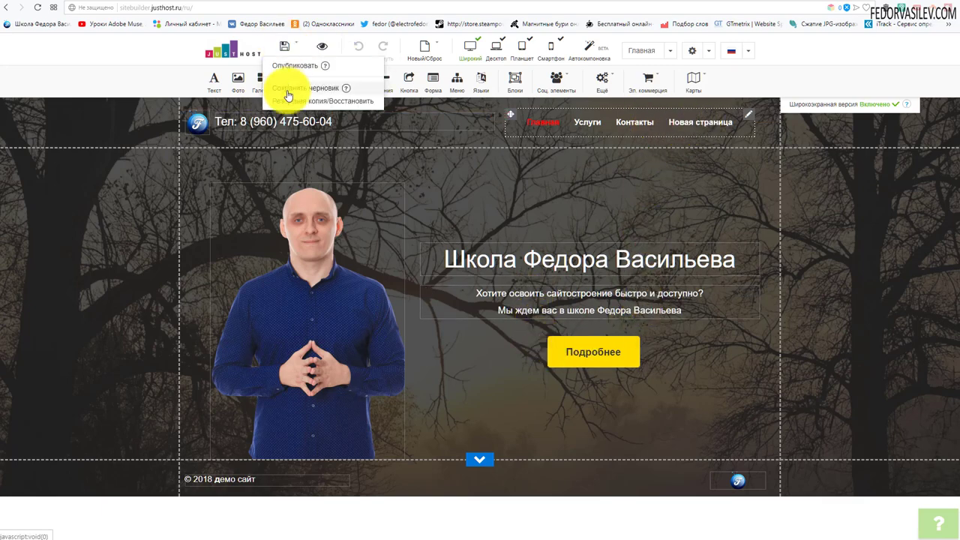
pyautogui.click(285, 85)
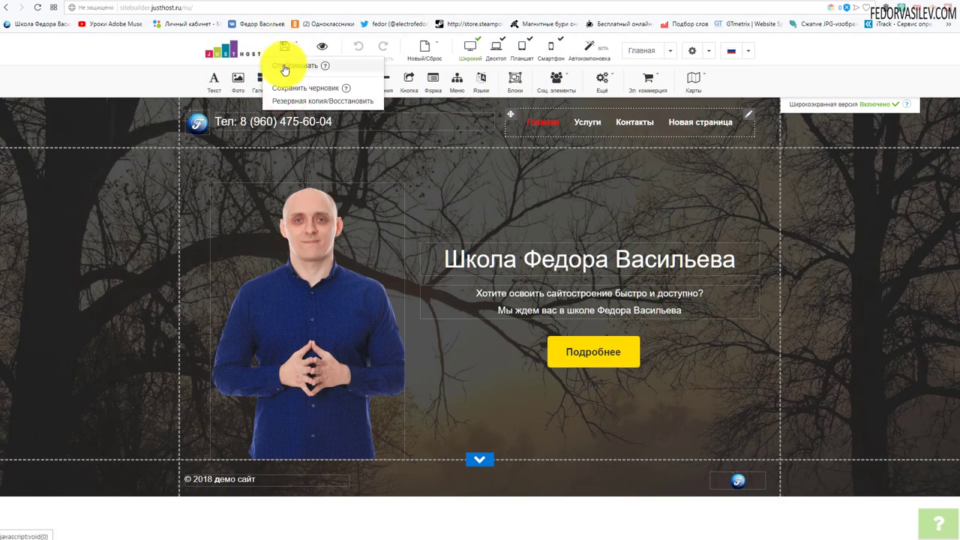
pyautogui.click(285, 62)
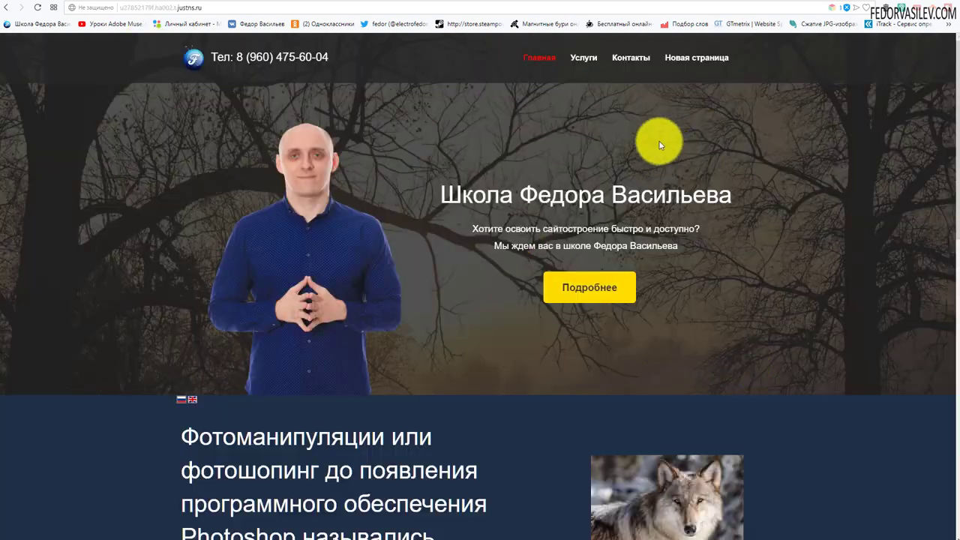
# - Test the menu links on the published site and examine the section that the "Новая страница" link leads to
pyautogui.click(580, 60)
pyautogui.click(630, 58)
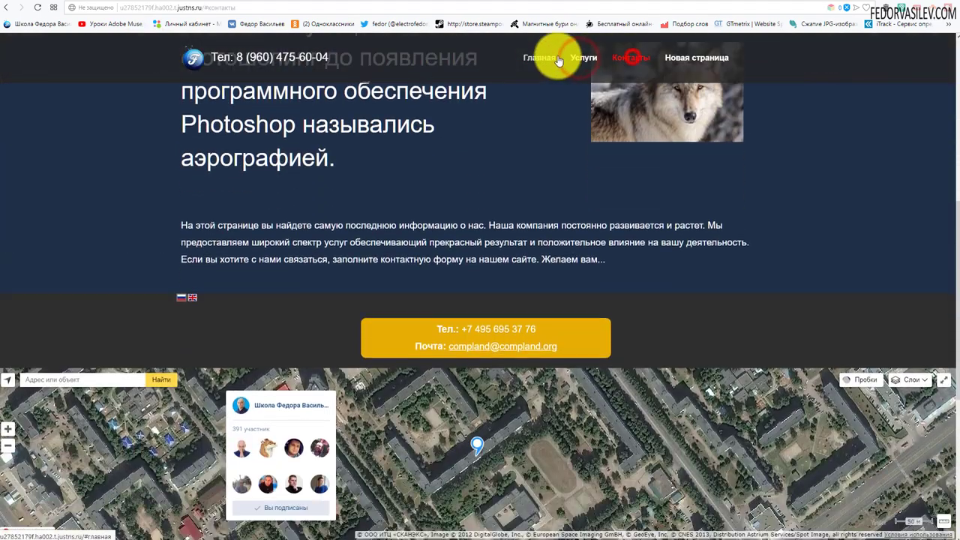
pyautogui.click(682, 60)
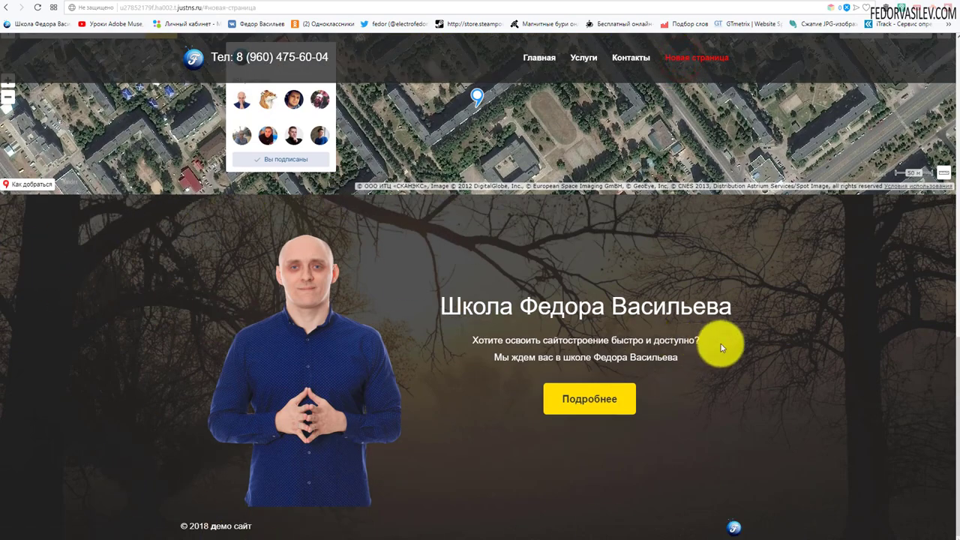
pyautogui.scroll(3, 717, 300)
pyautogui.scroll(-1, 704, 350)
pyautogui.scroll(-3, 532, 435)
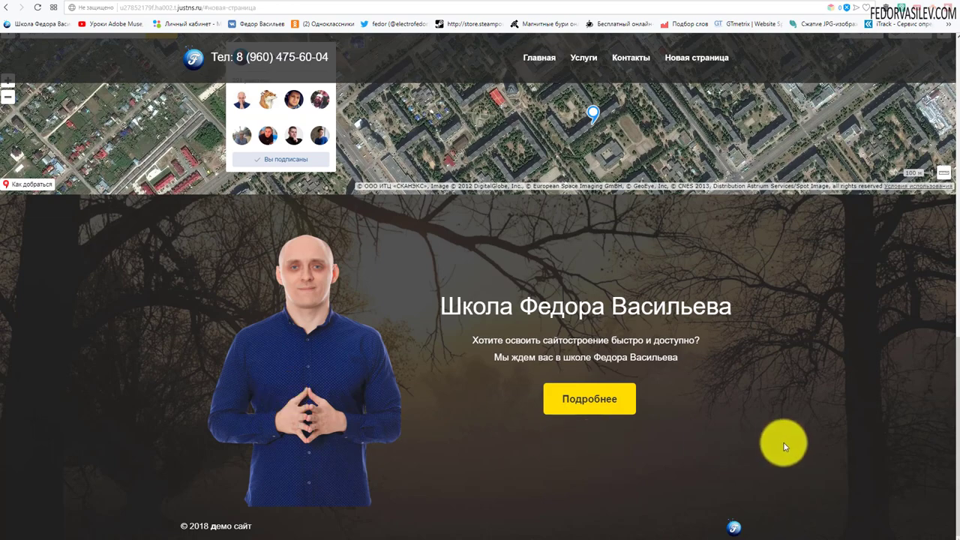
pyautogui.scroll(7, 562, 193)
pyautogui.scroll(4, 578, 188)
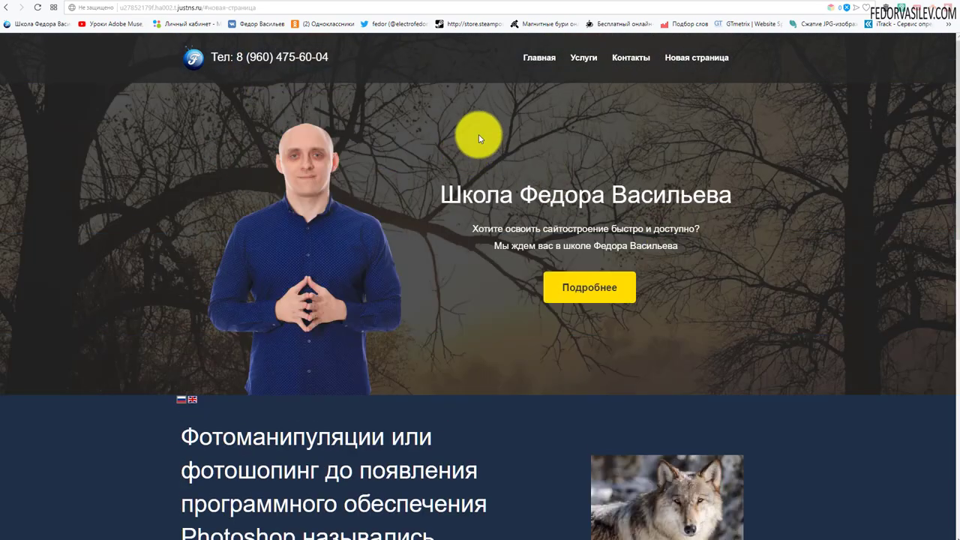
pyautogui.click(548, 59)
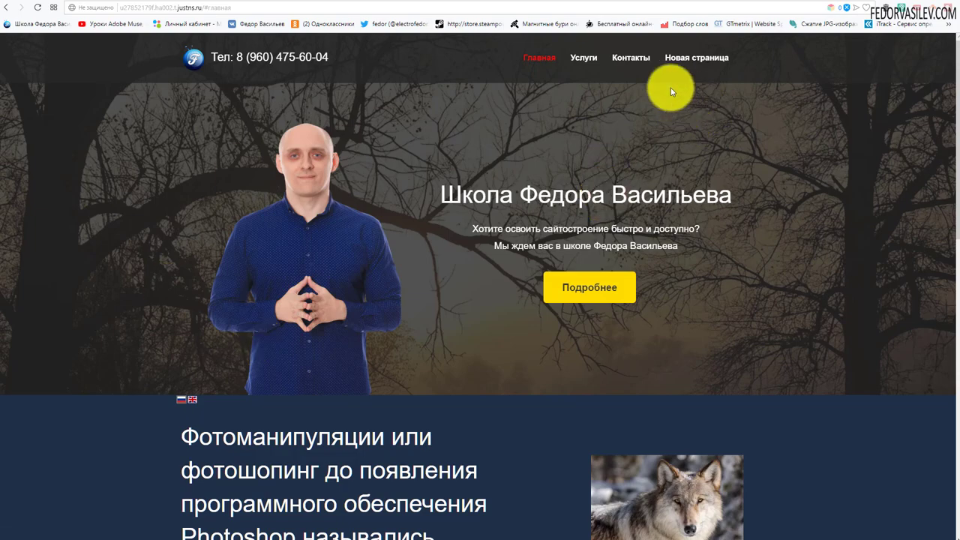
pyautogui.click(697, 58)
pyautogui.scroll(6, 413, 208)
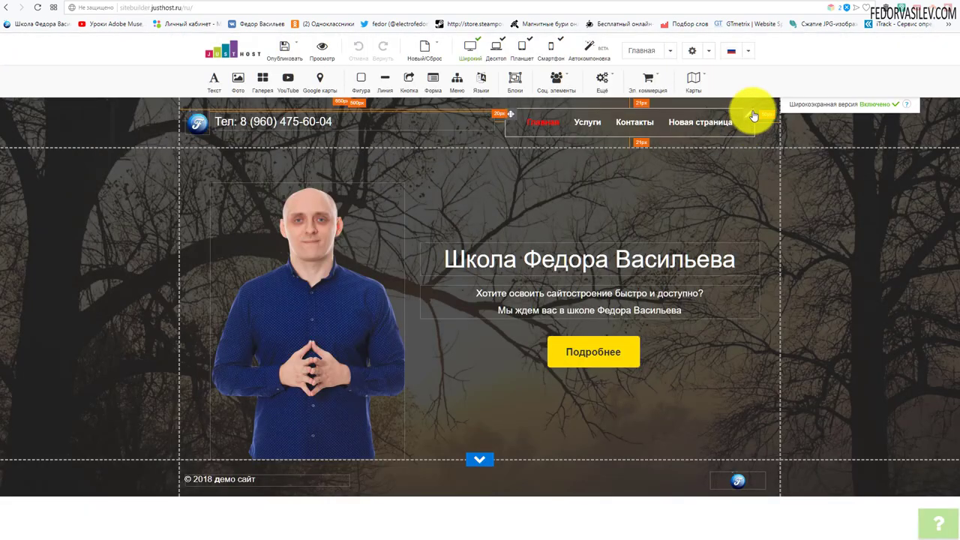
# - Delete the "Новая страница" item from the header menu in the site builder and apply the change
pyautogui.rightClick(754, 116)
pyautogui.click(805, 140)
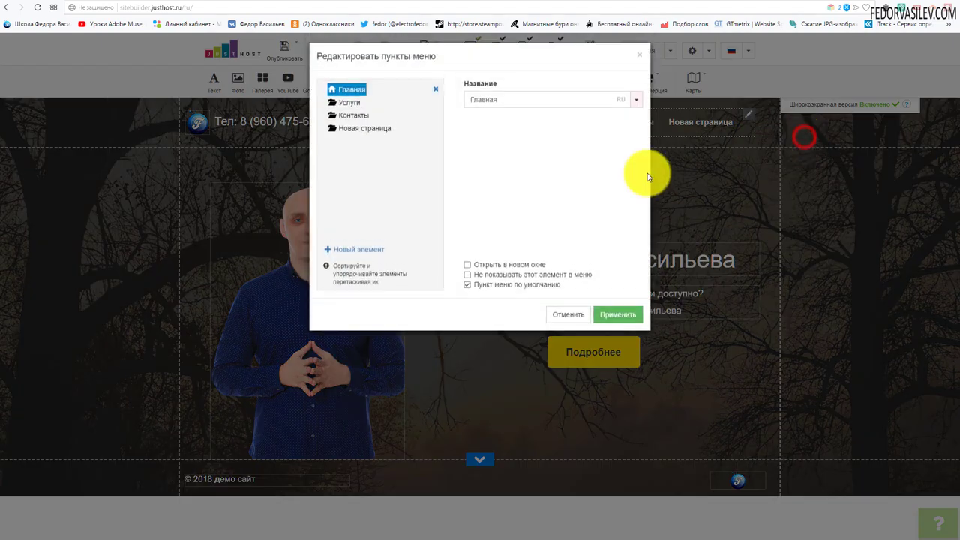
pyautogui.click(438, 139)
pyautogui.click(525, 75)
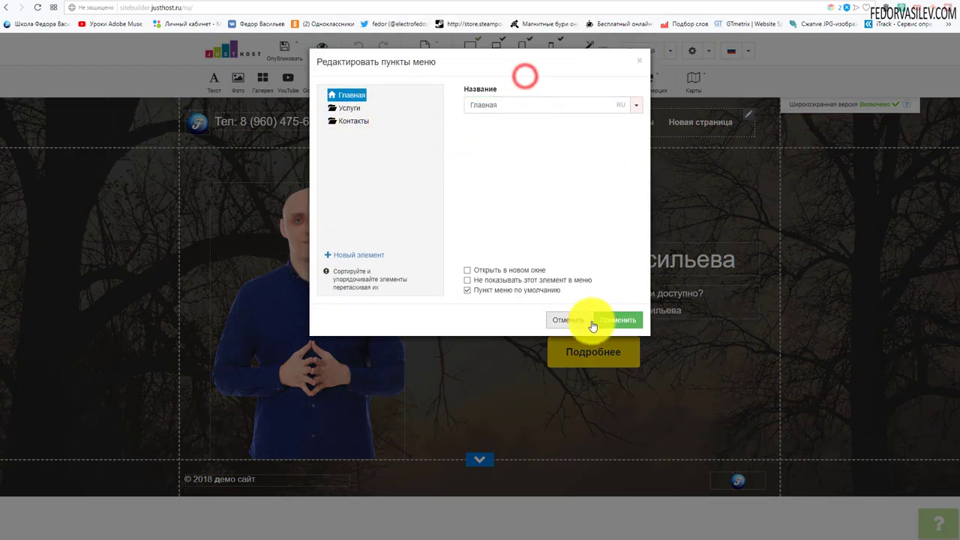
pyautogui.click(610, 322)
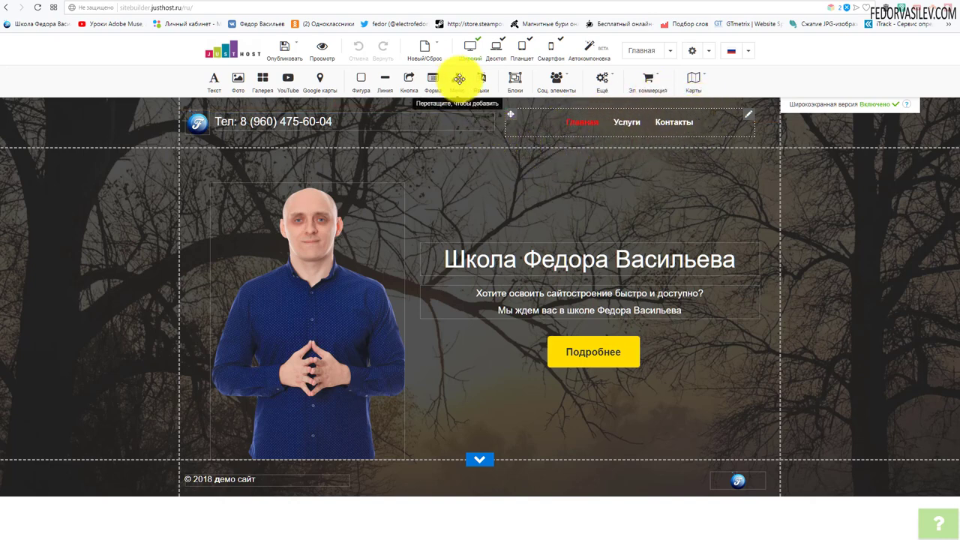
# - Place a separate menu element above the main heading with the page "Новая страница", copying the "Главная" template
pyautogui.moveTo(459, 79); pyautogui.dragTo(500, 148)
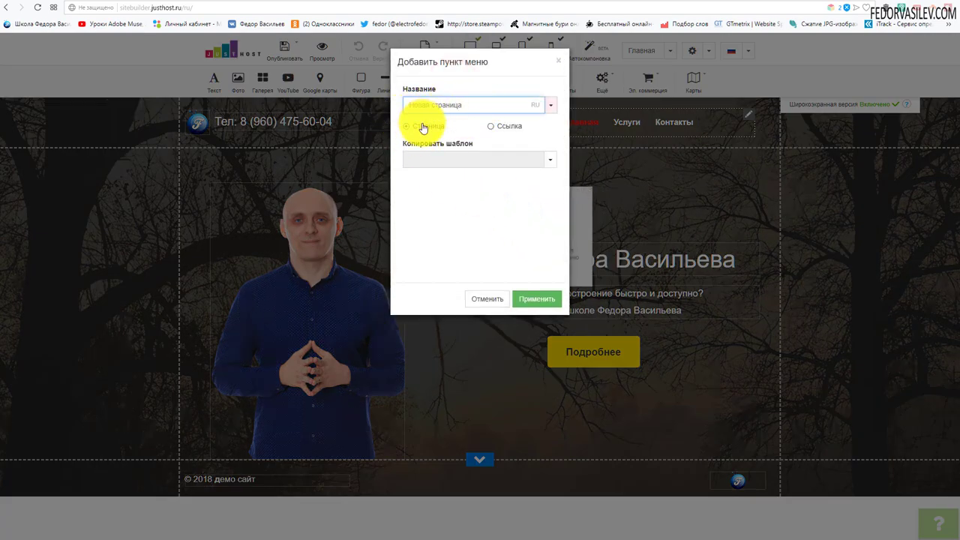
pyautogui.click(551, 160)
pyautogui.click(490, 192)
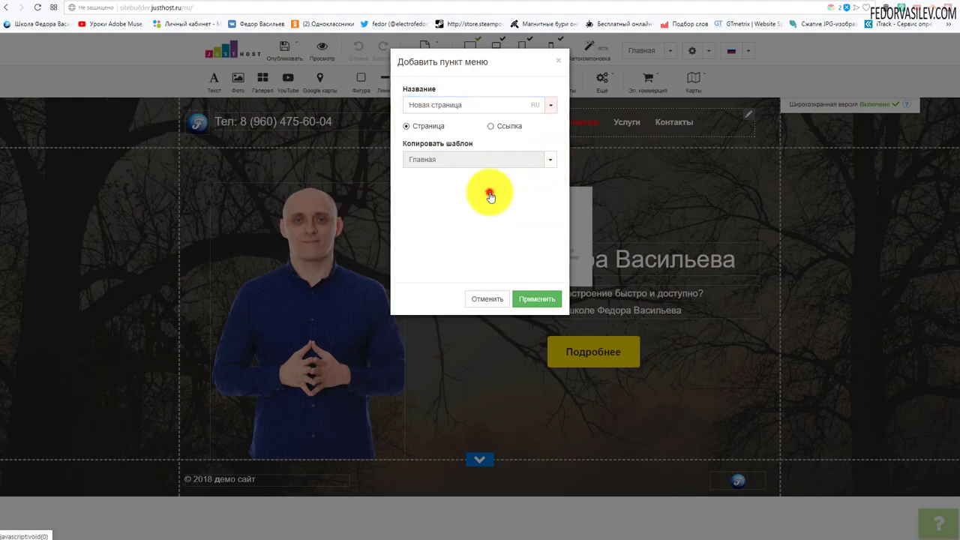
pyautogui.click(456, 161)
pyautogui.click(455, 160)
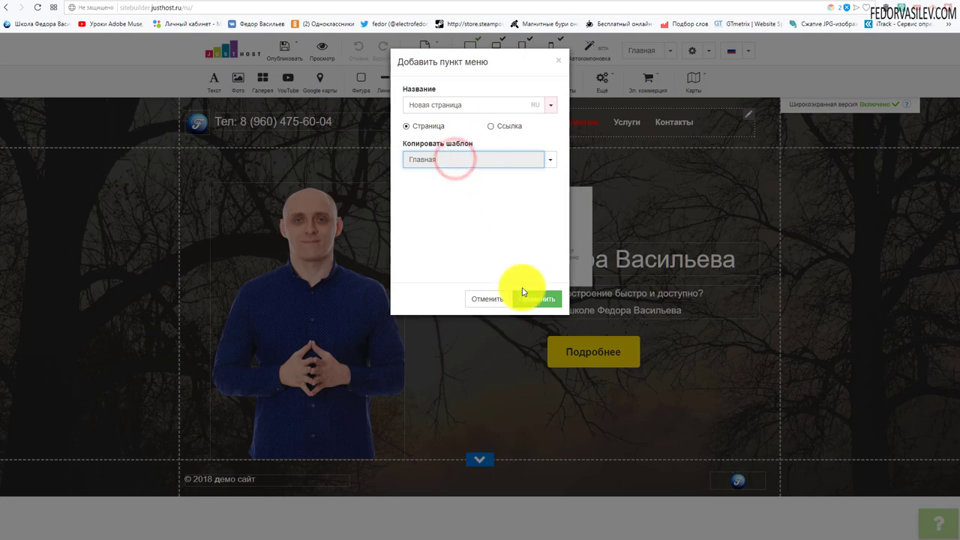
pyautogui.click(530, 299)
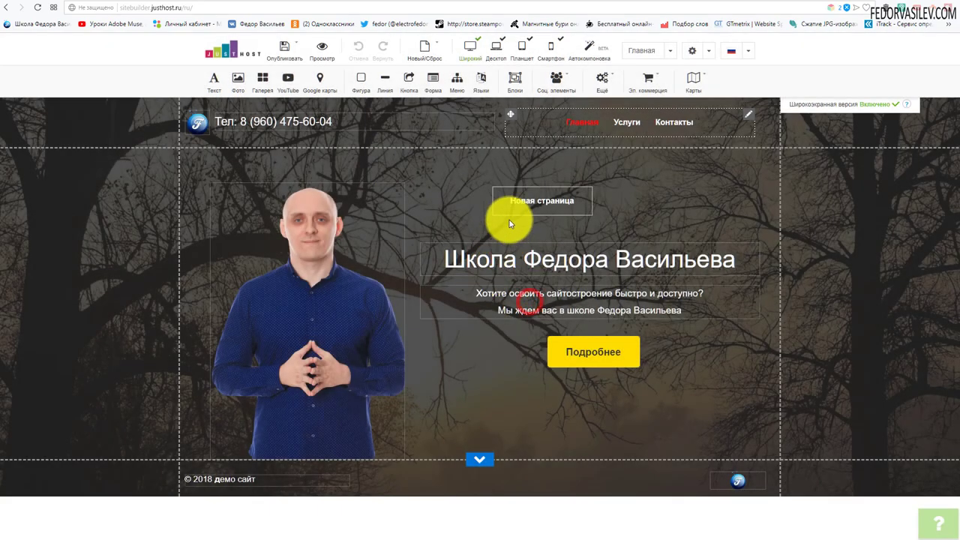
# - Move the new menu element into the header, directly beside the "Контакты" item
pyautogui.moveTo(499, 195); pyautogui.dragTo(592, 179)
pyautogui.moveTo(675, 126); pyautogui.dragTo(685, 118)
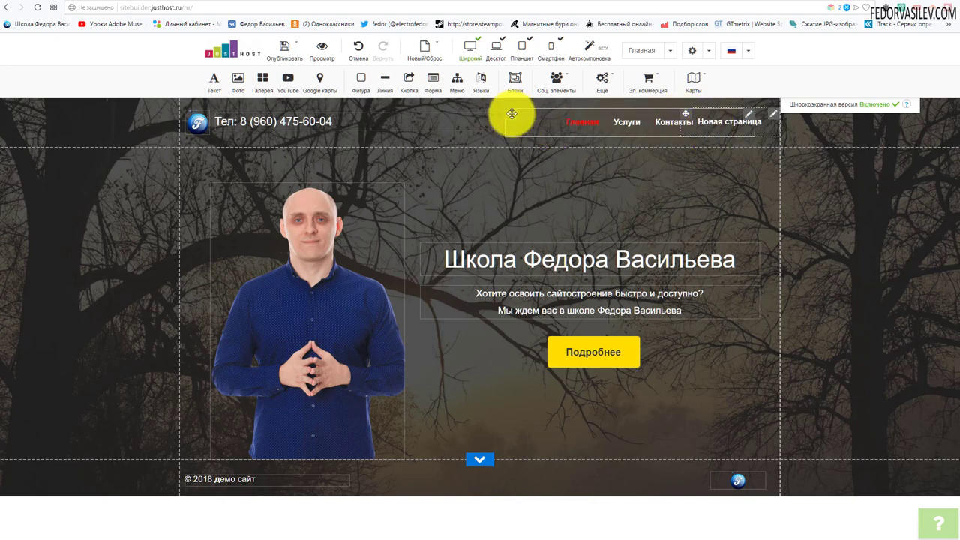
# - Send the original header menu to the back, behind the separate "Новая страница" menu element, and publish the site
pyautogui.moveTo(511, 114); pyautogui.dragTo(512, 114)
pyautogui.click(747, 113)
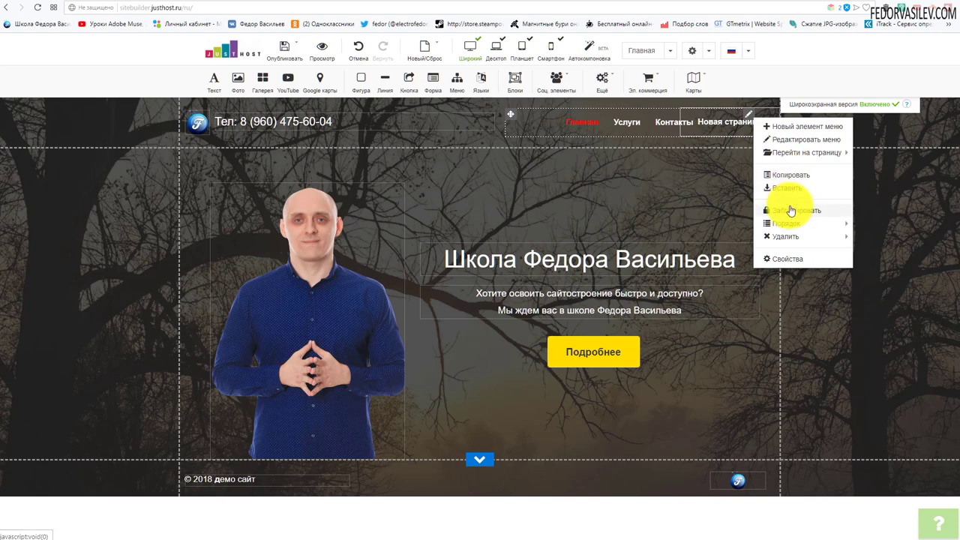
pyautogui.moveTo(793, 223)
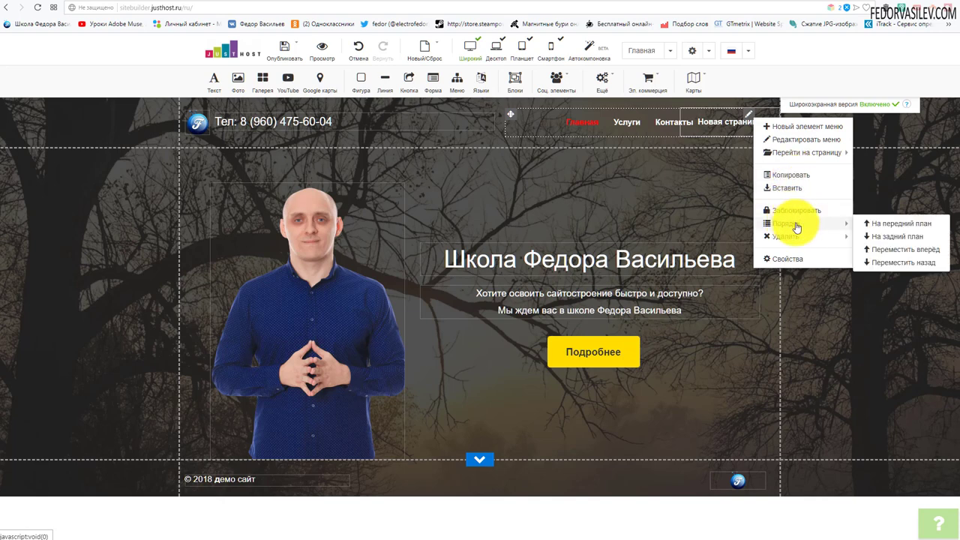
pyautogui.click(908, 238)
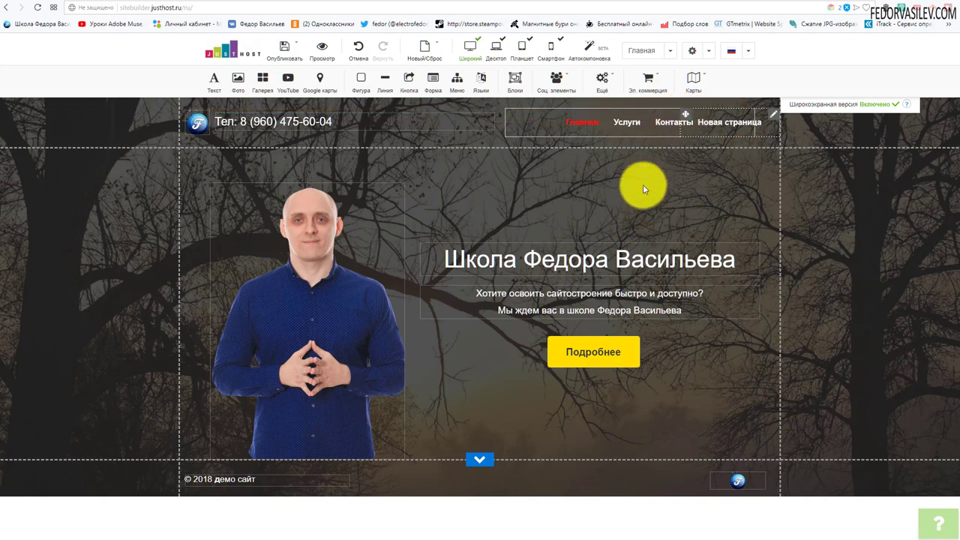
pyautogui.moveTo(289, 51)
pyautogui.click(294, 72)
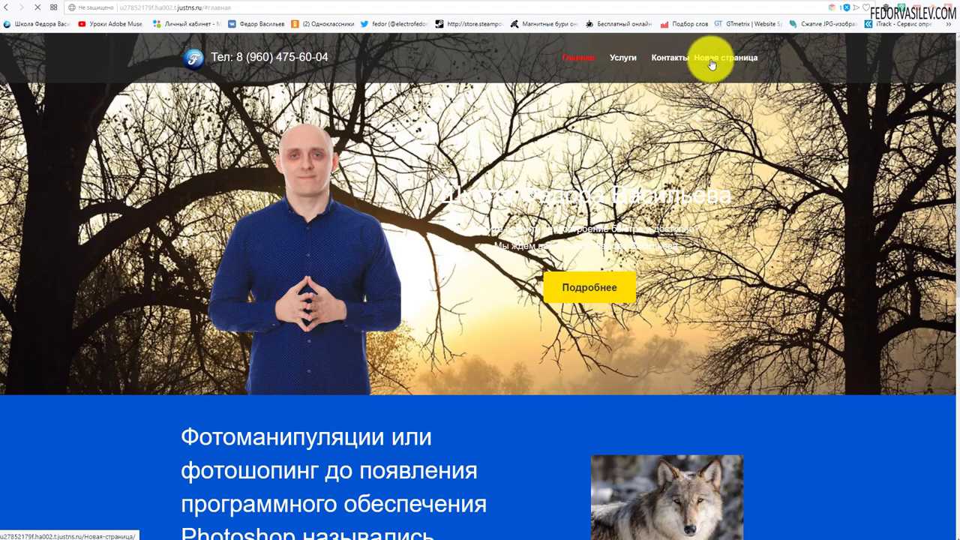
# - Test the "Услуги", "Контакты", "Главная" and "Новая страница" links on the published site
pyautogui.click(624, 57)
pyautogui.click(658, 58)
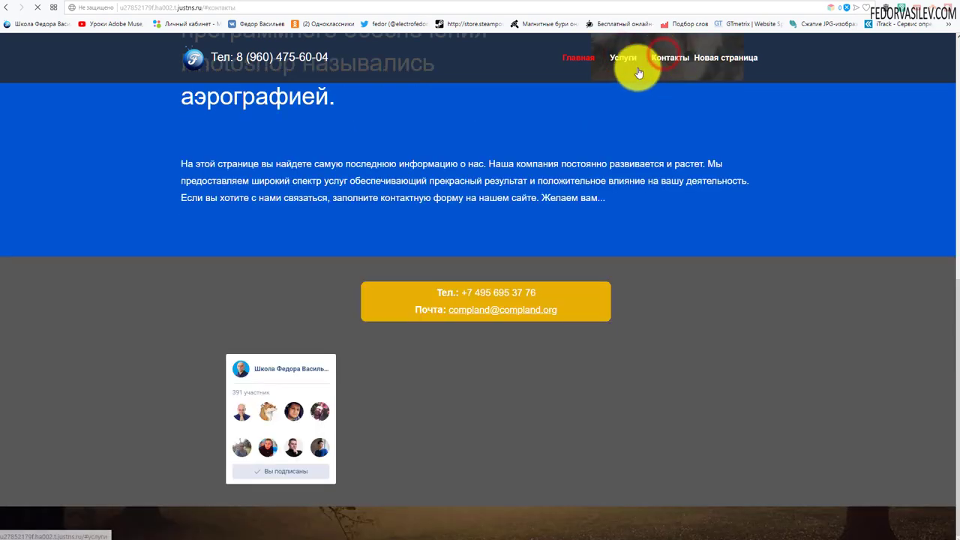
pyautogui.click(625, 59)
pyautogui.click(571, 57)
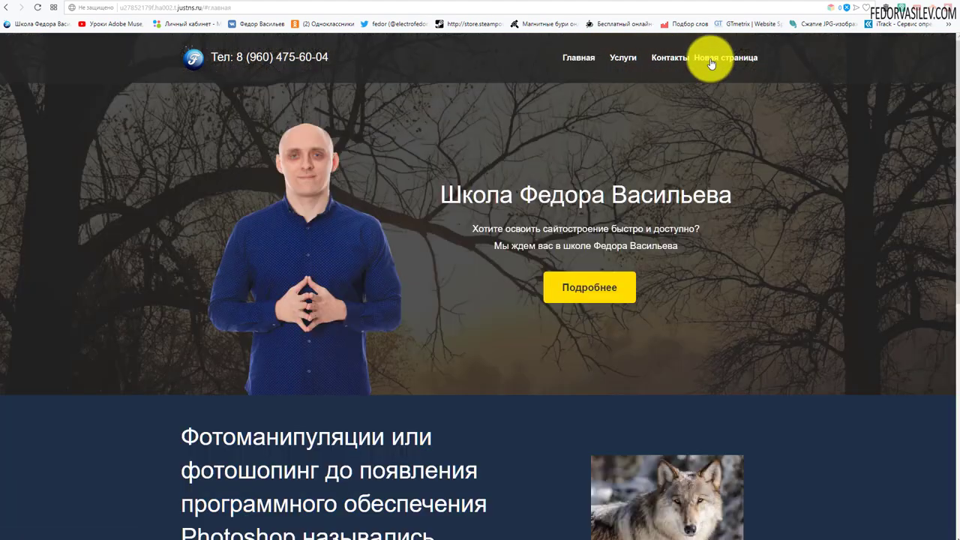
pyautogui.click(631, 65)
pyautogui.click(578, 57)
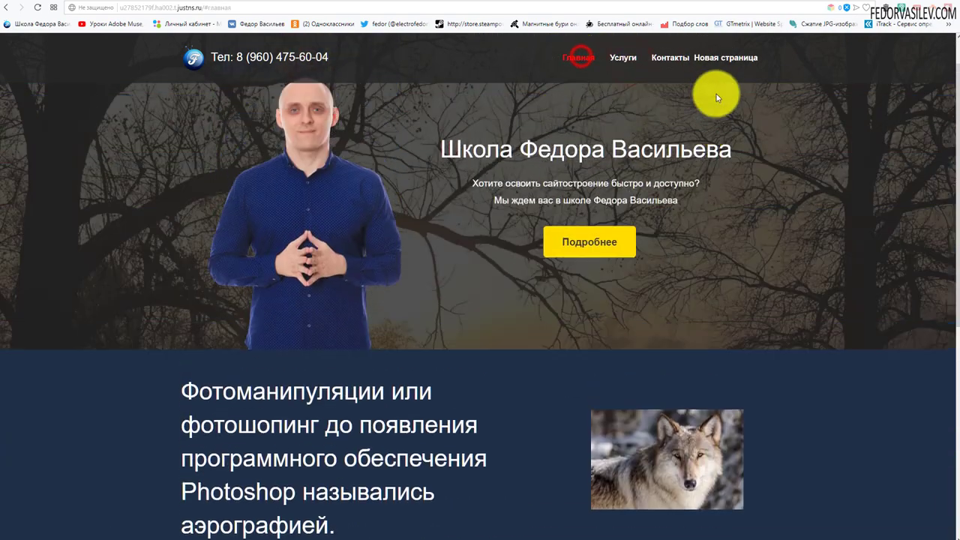
pyautogui.click(722, 64)
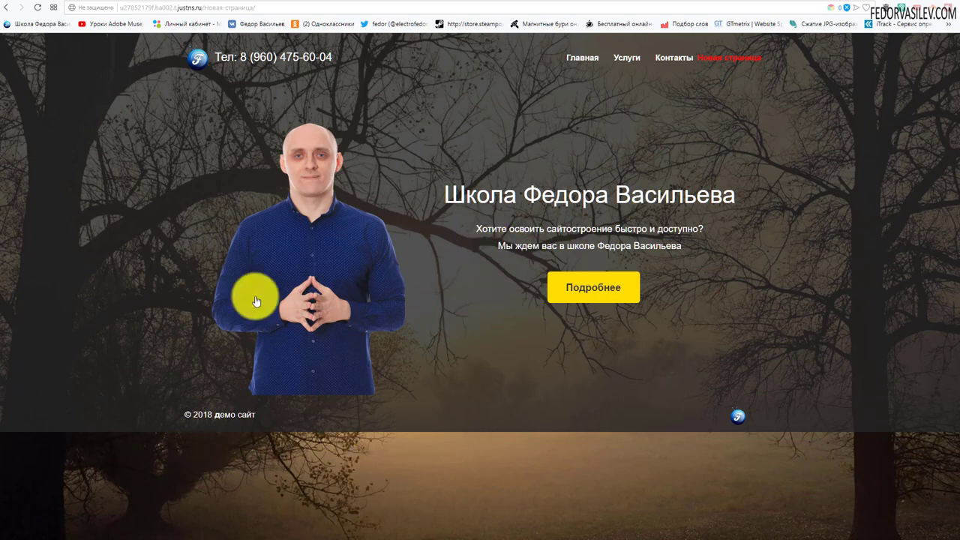
# - Examine the page-name ending of the web address for "Новая страница" on the published site
pyautogui.click(196, 11)
pyautogui.click(222, 9)
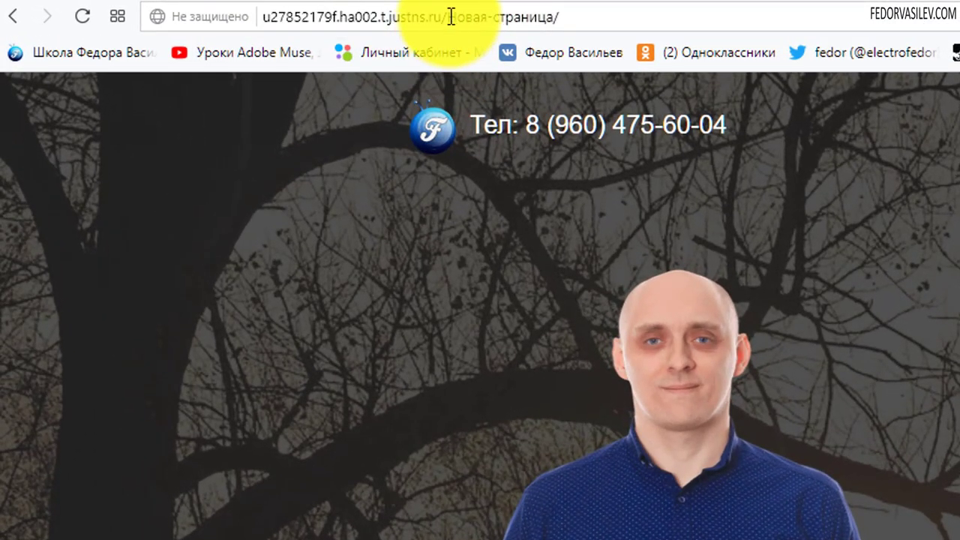
pyautogui.moveTo(451, 17); pyautogui.dragTo(561, 9)
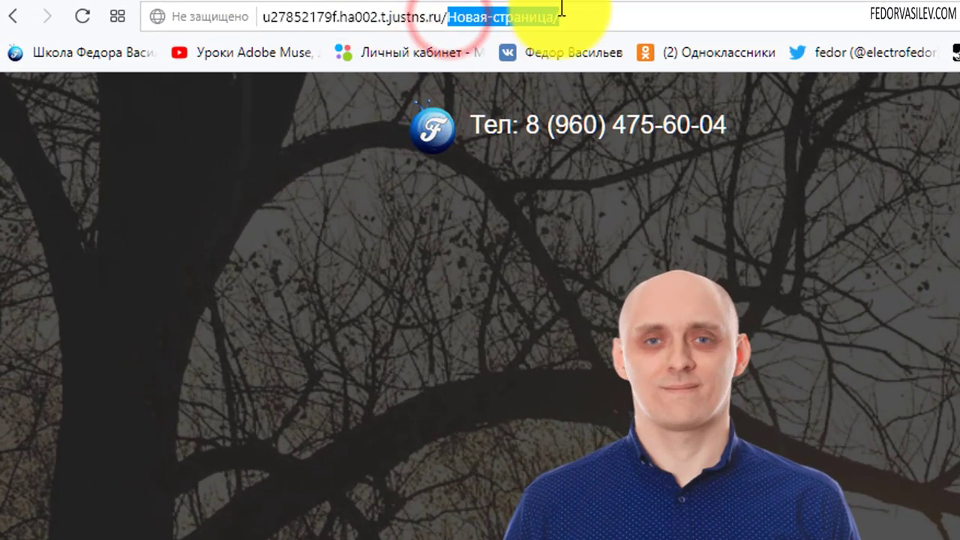
pyautogui.click(492, 9)
pyautogui.moveTo(447, 16); pyautogui.dragTo(585, 22)
pyautogui.click(531, 18)
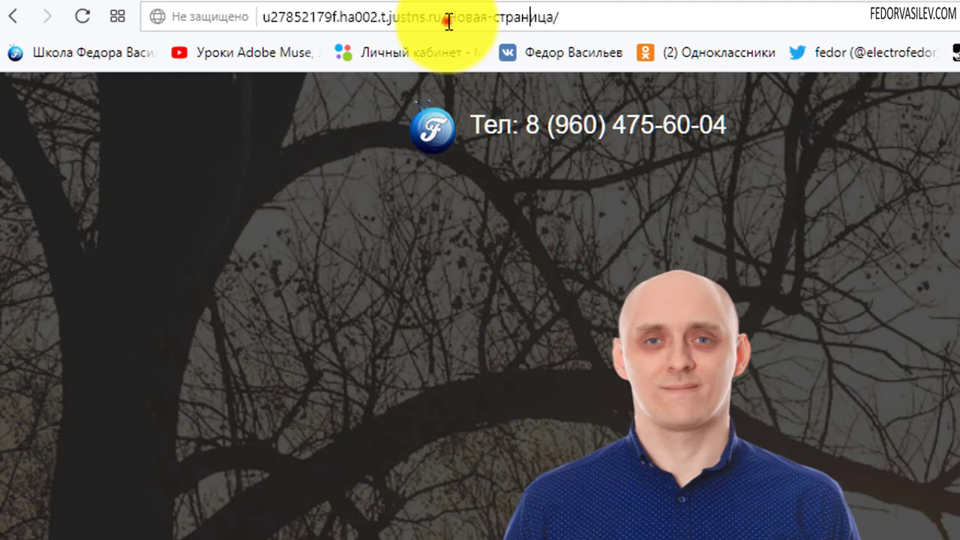
pyautogui.moveTo(448, 22); pyautogui.dragTo(607, 28)
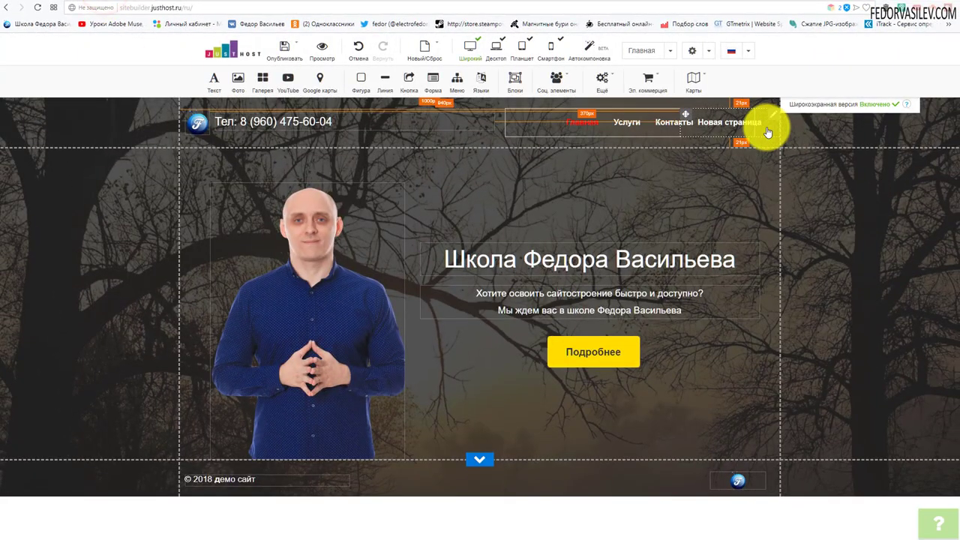
# - Switch to "Новая страница" in the site builder and set its user-friendly URL to "demo" in the SEO settings
pyautogui.click(765, 126)
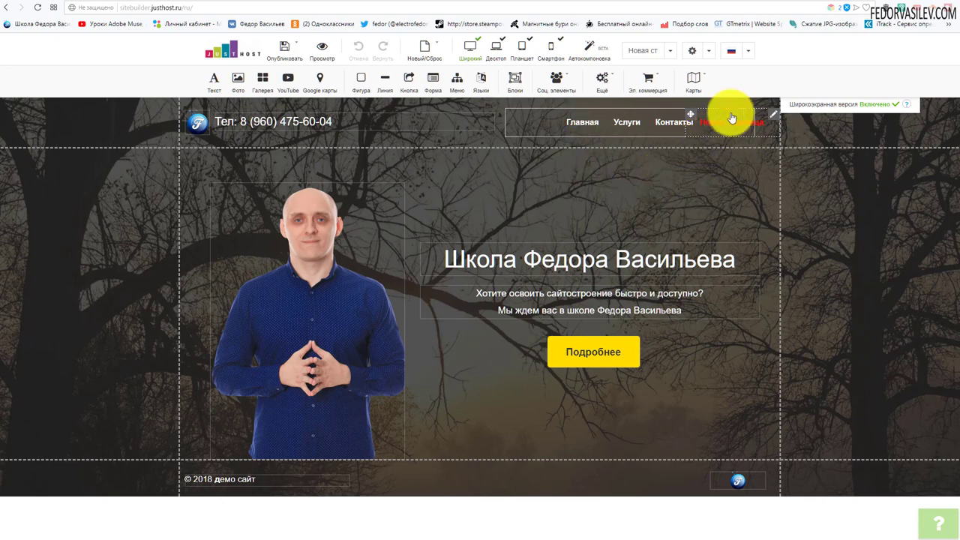
pyautogui.click(706, 54)
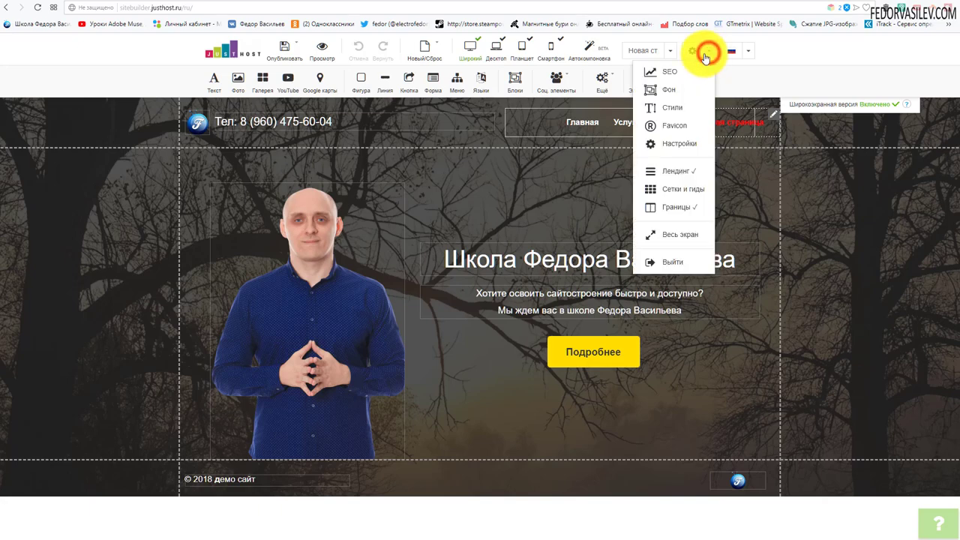
pyautogui.click(668, 72)
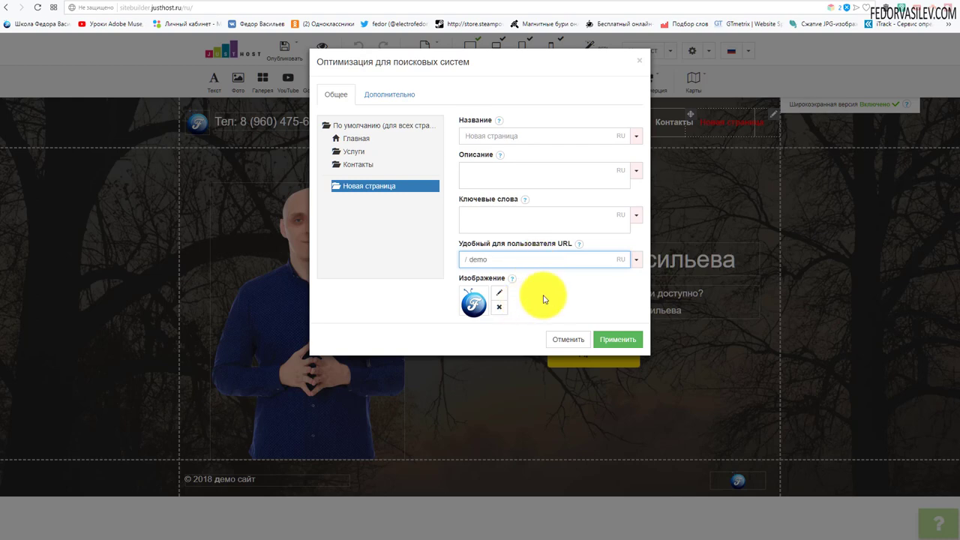
# - Examine the user-friendly URLs of the "Контакты", "Услуги" and "Главная" pages in the SEO settings
pyautogui.click(358, 168)
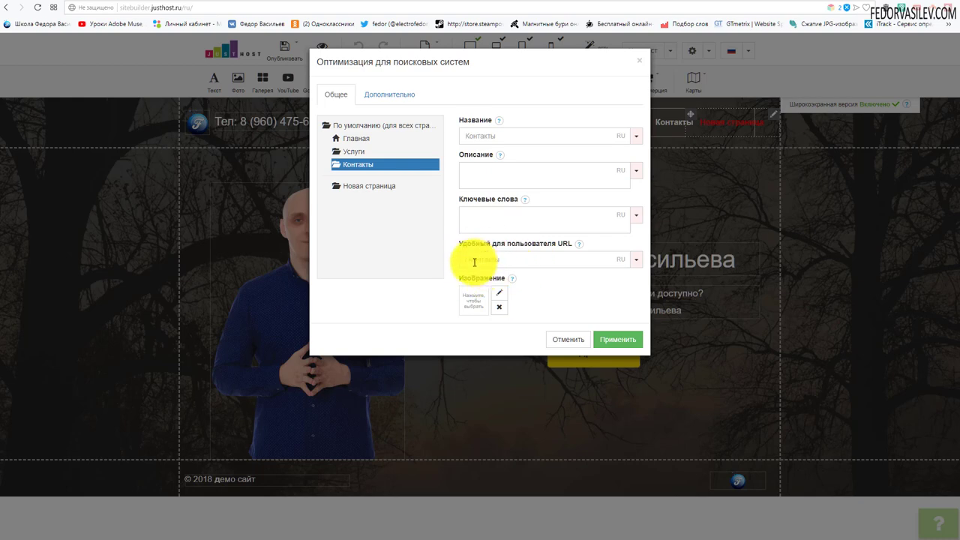
pyautogui.click(355, 154)
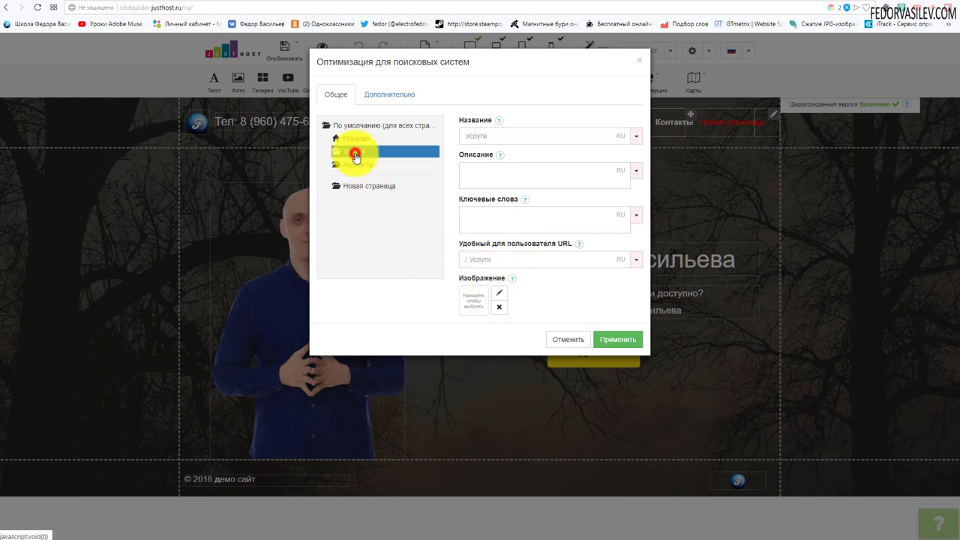
pyautogui.click(484, 261)
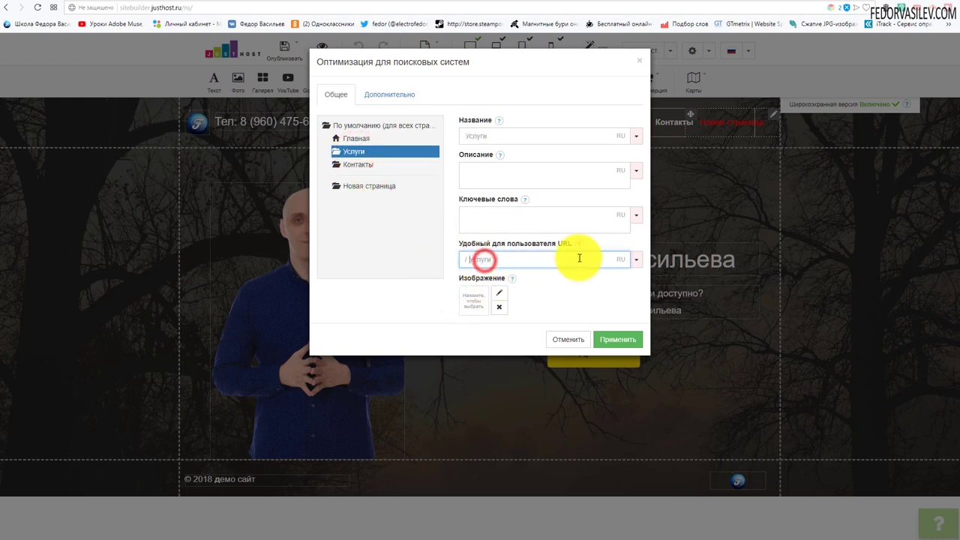
pyautogui.click(369, 139)
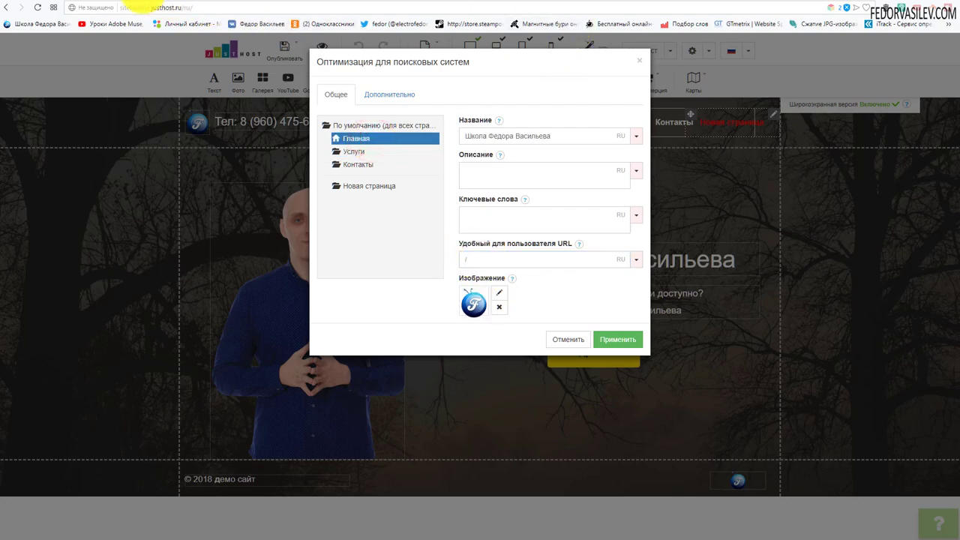
# - Check the address ending of the "Главная" link on the published site and return to the site builder
pyautogui.click(143, 5)
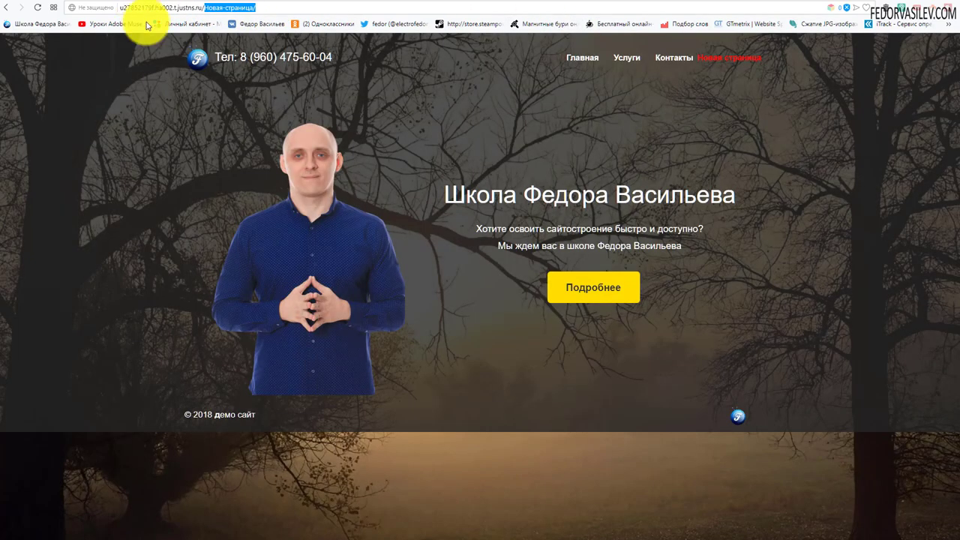
pyautogui.click(589, 64)
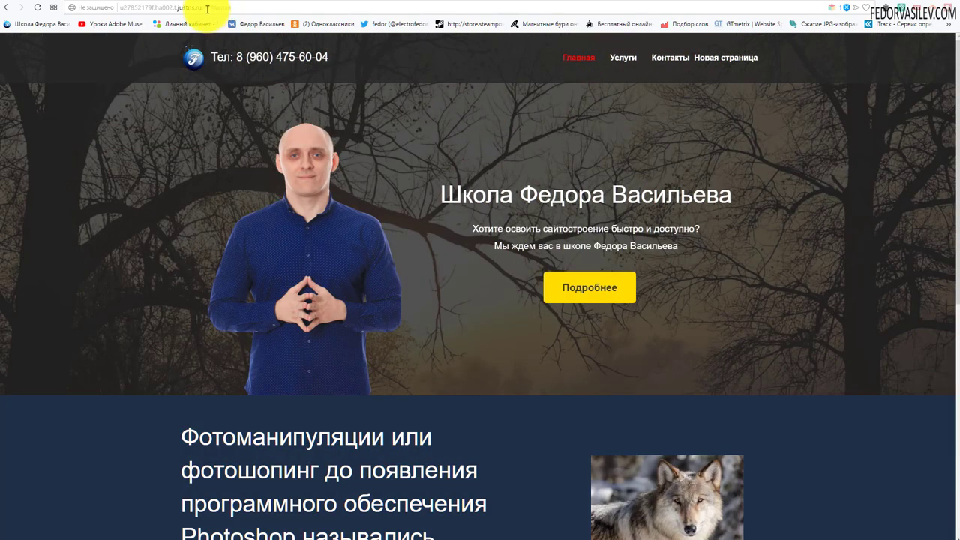
pyautogui.doubleClick(213, 7)
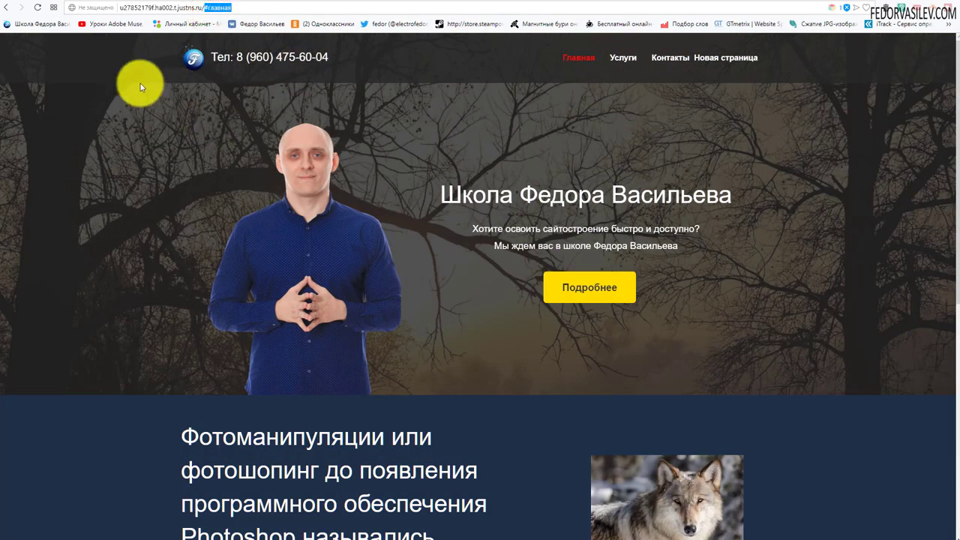
pyautogui.click(103, 5)
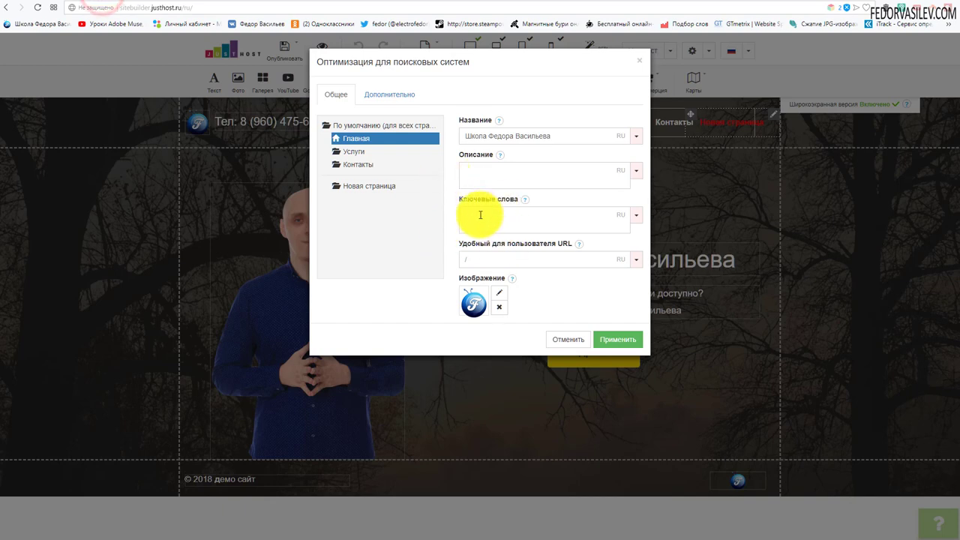
# - Select "Новая страница" in the SEO settings again and apply the settings
pyautogui.click(358, 186)
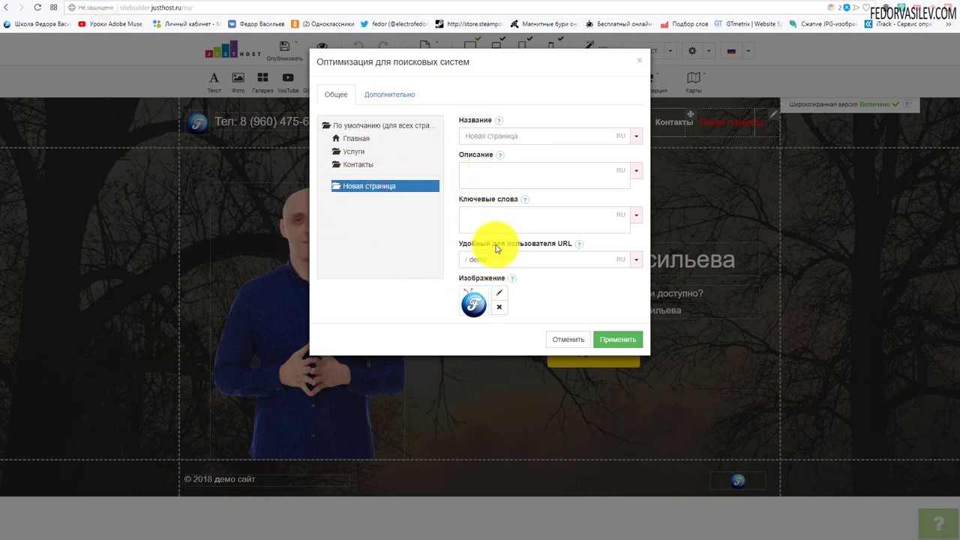
pyautogui.click(616, 340)
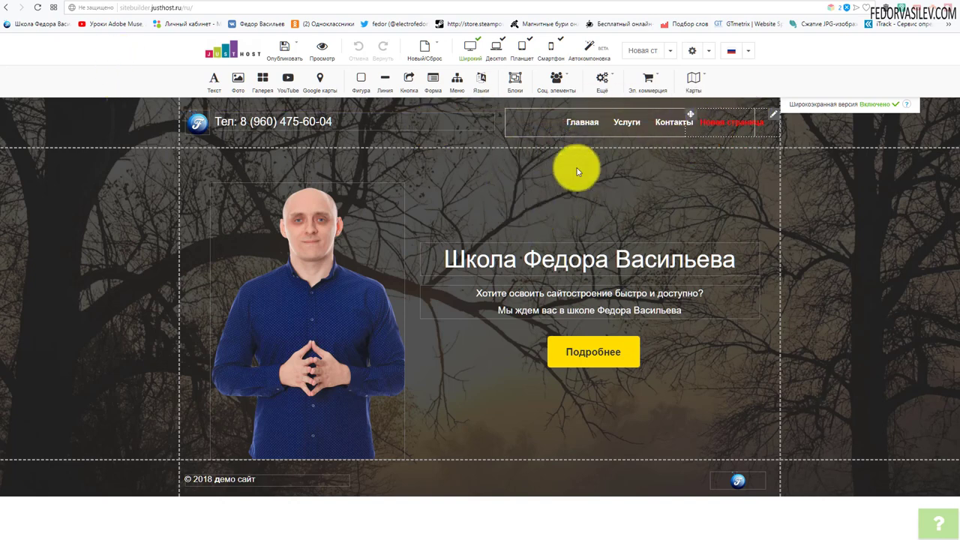
# - Test the "Главная" and "Новая страница" links on the published site and examine the new page's address ending
pyautogui.click(41, 23)
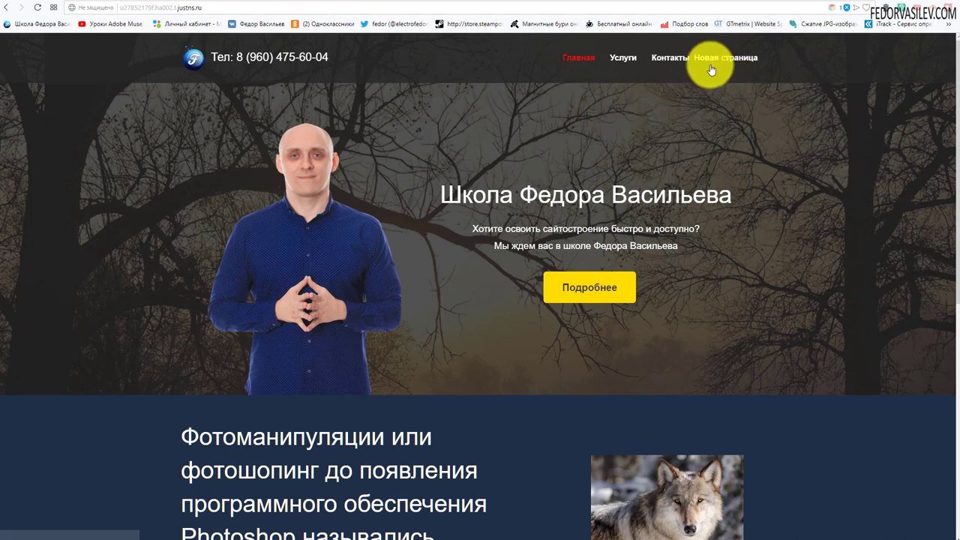
pyautogui.click(580, 60)
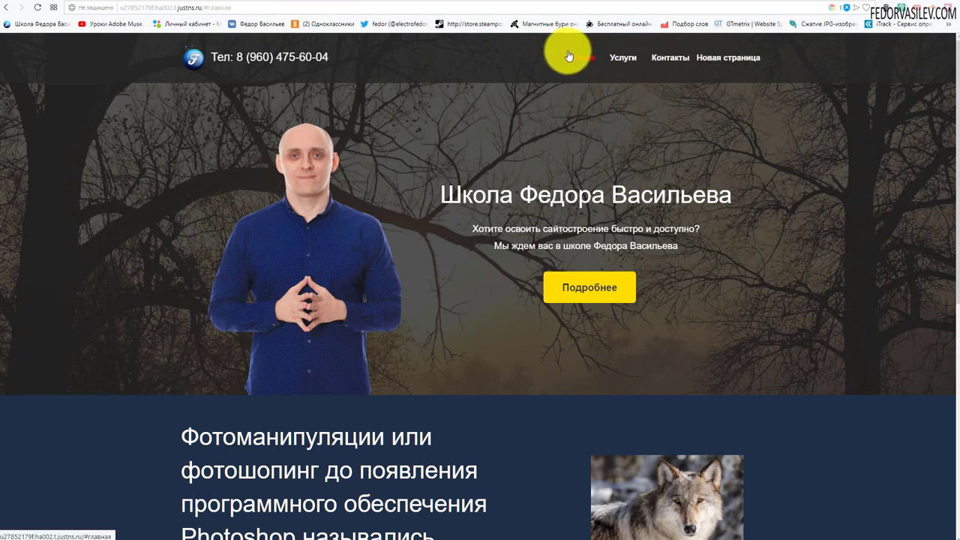
pyautogui.click(710, 58)
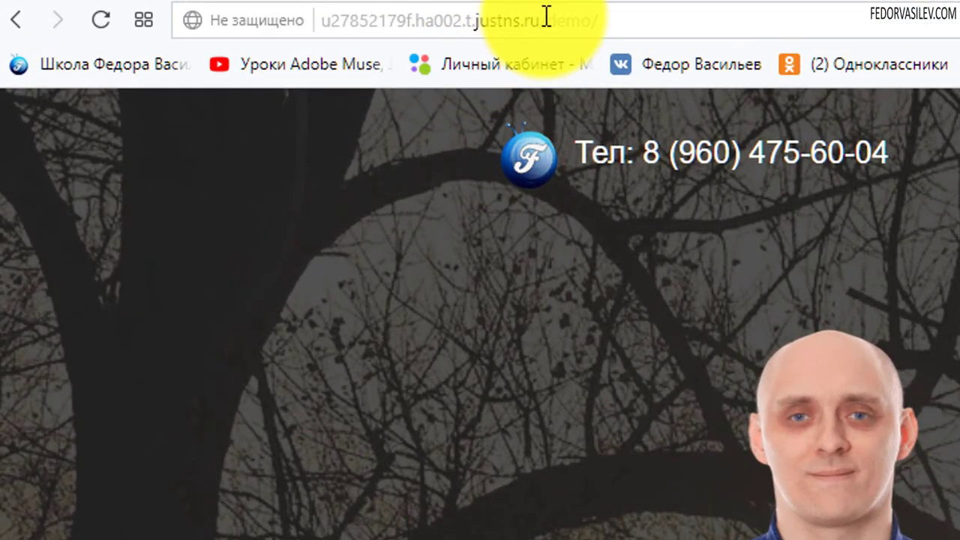
pyautogui.click(480, 17)
pyautogui.click(481, 15)
pyautogui.moveTo(601, 26); pyautogui.dragTo(548, 25)
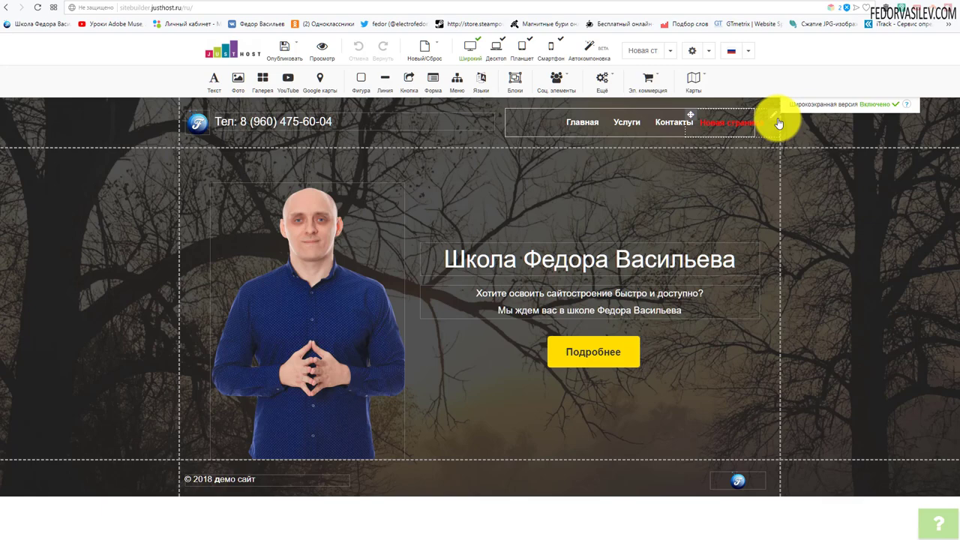
# - Hide the "Новая страница" item from the separate menu element in the site builder and apply the change
pyautogui.rightClick(779, 124)
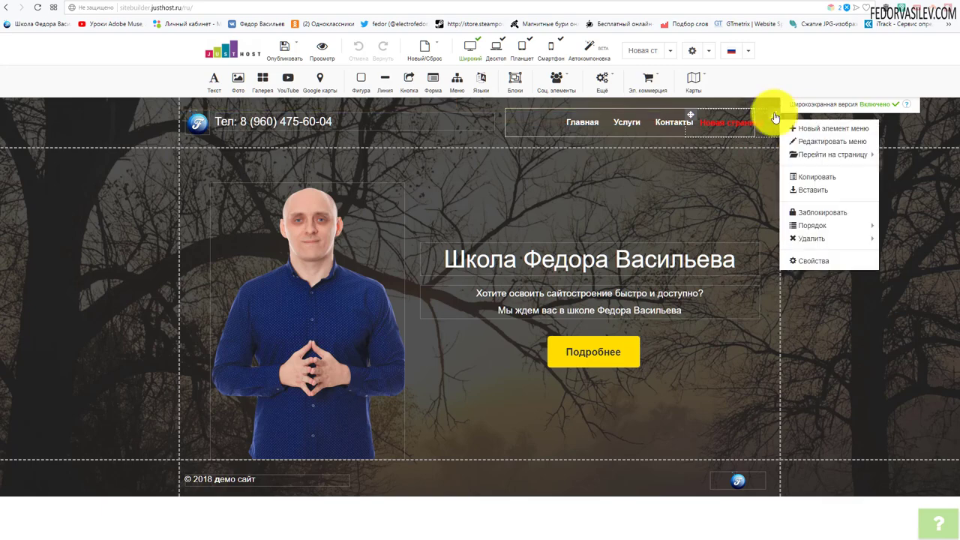
pyautogui.click(816, 147)
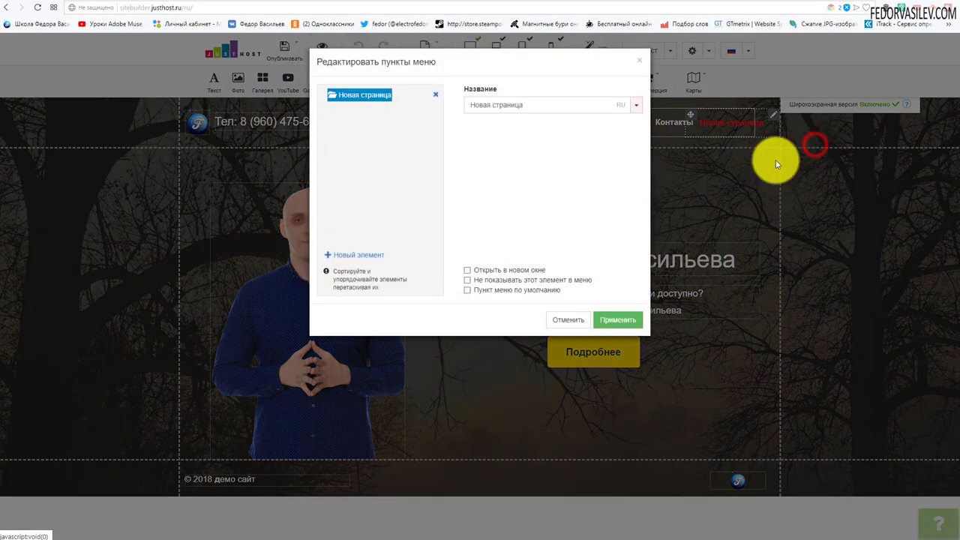
pyautogui.click(527, 281)
pyautogui.click(618, 330)
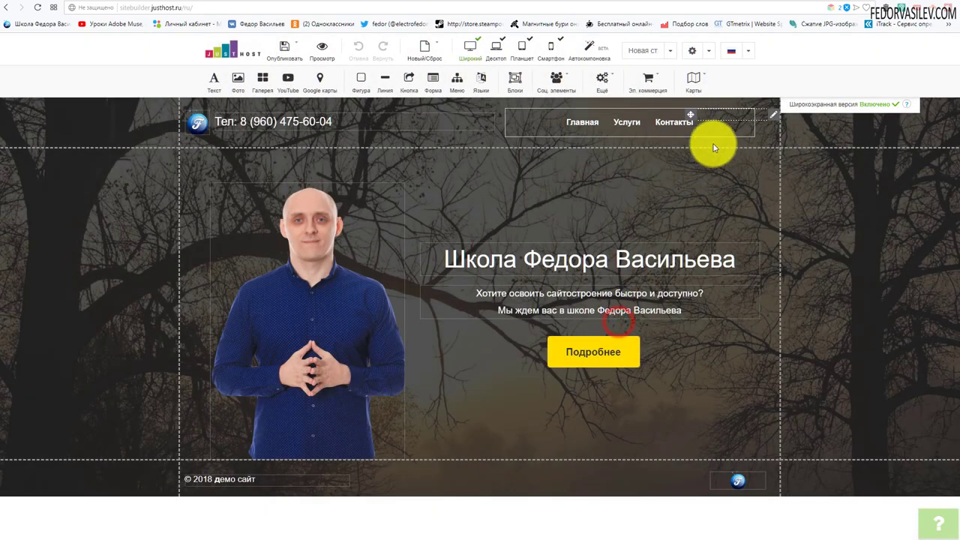
# - Move the separate menu element below the header menu and start adding a "Ссылка" type item to the header menu
pyautogui.moveTo(752, 116)
pyautogui.mouseDown()
pyautogui.moveTo(523, 124)
pyautogui.moveTo(752, 116)
pyautogui.mouseUp()
pyautogui.rightClick(752, 117)
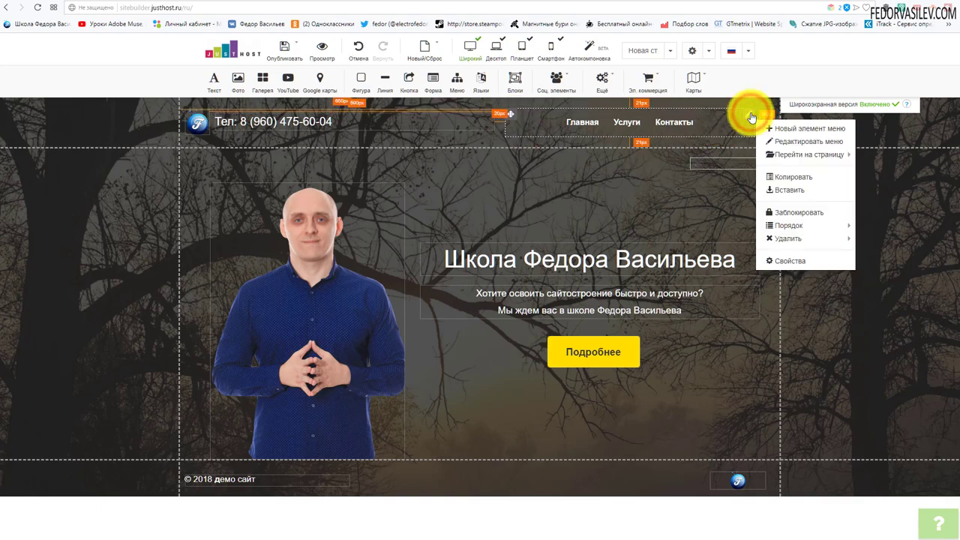
pyautogui.click(784, 141)
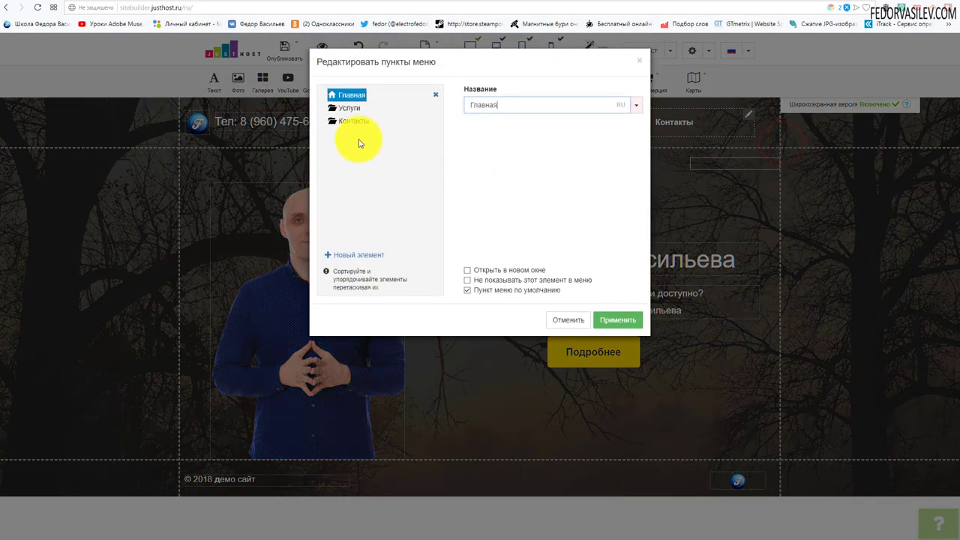
pyautogui.click(349, 257)
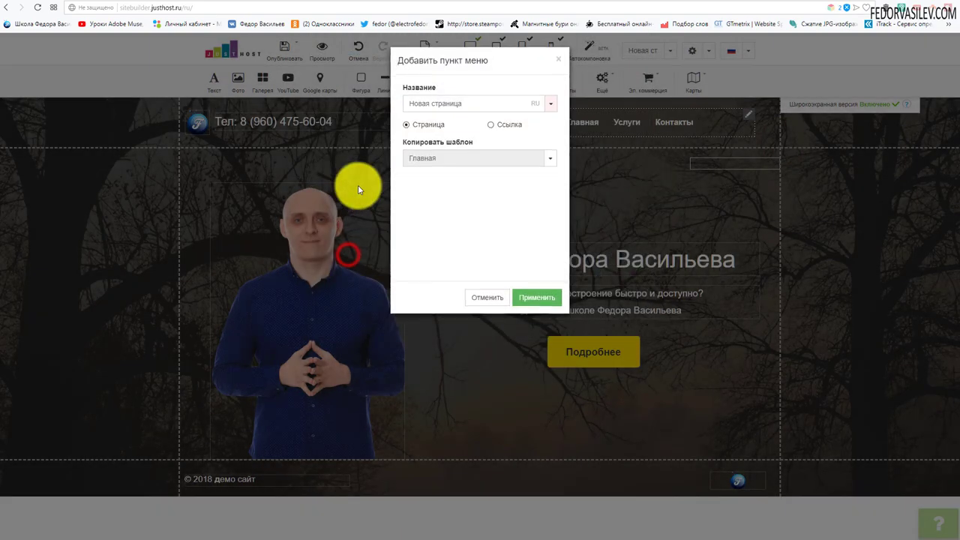
pyautogui.click(442, 105)
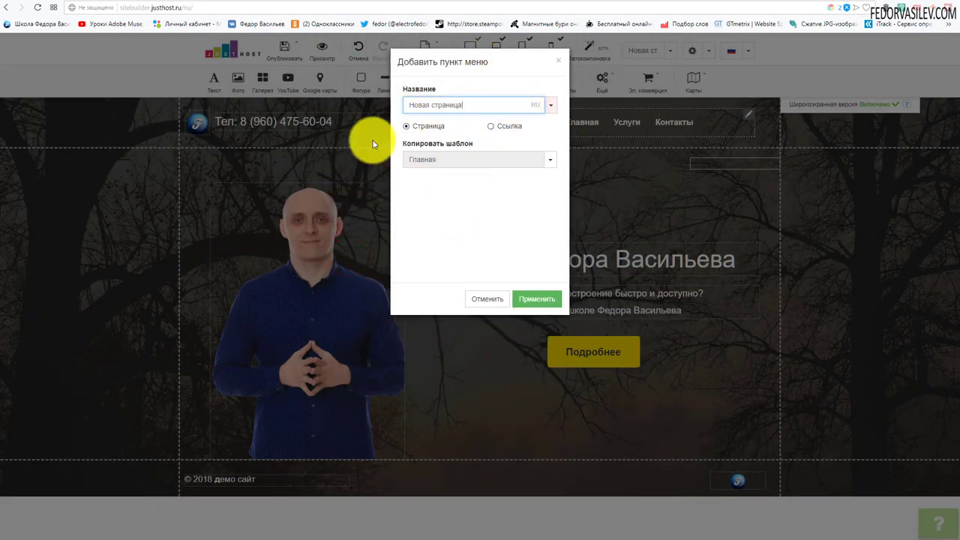
pyautogui.click(491, 127)
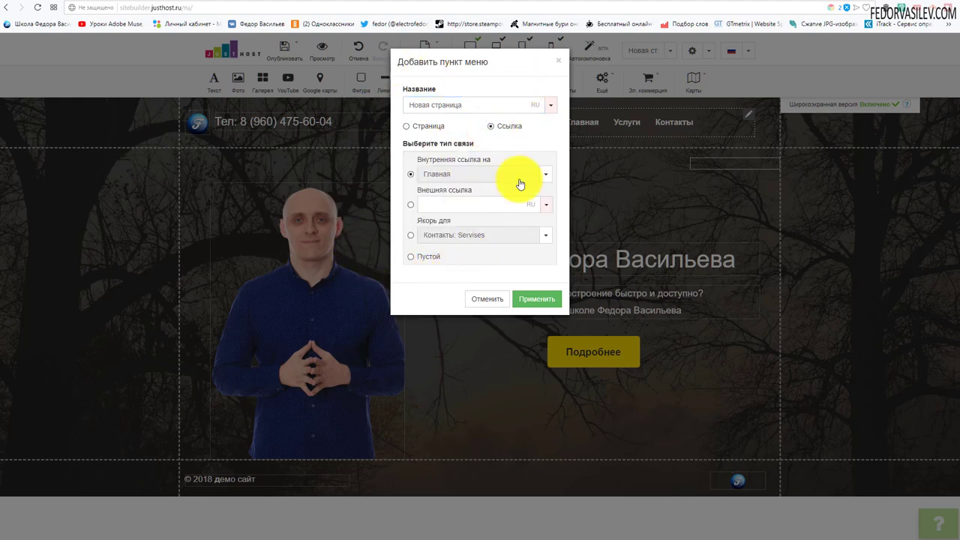
# - Look through the internal link targets for the new menu item and try the "Пустой" link type
pyautogui.click(441, 176)
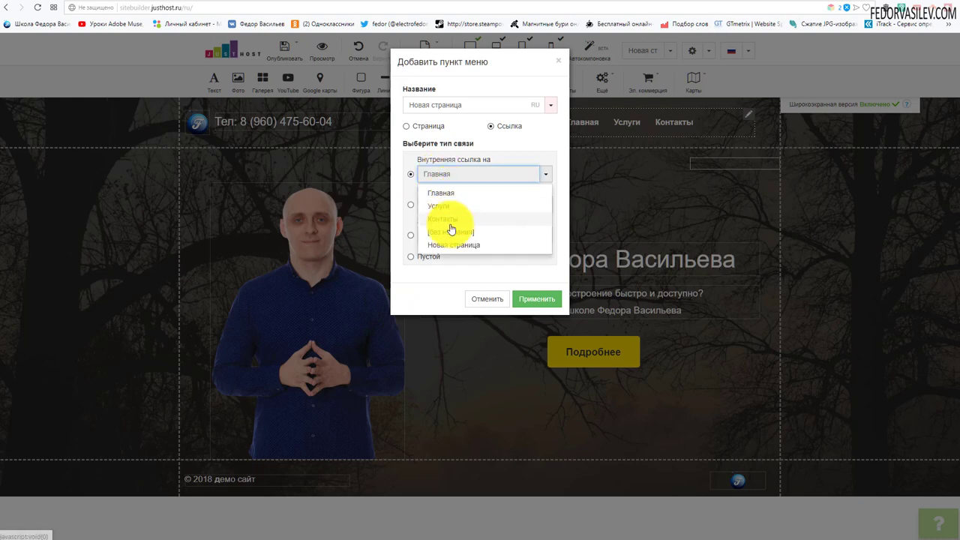
pyautogui.click(504, 150)
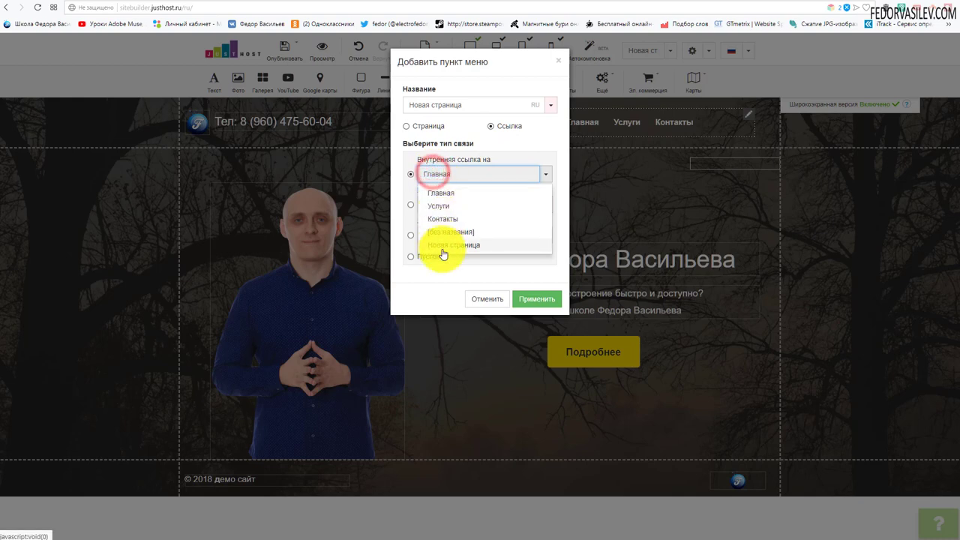
pyautogui.click(463, 181)
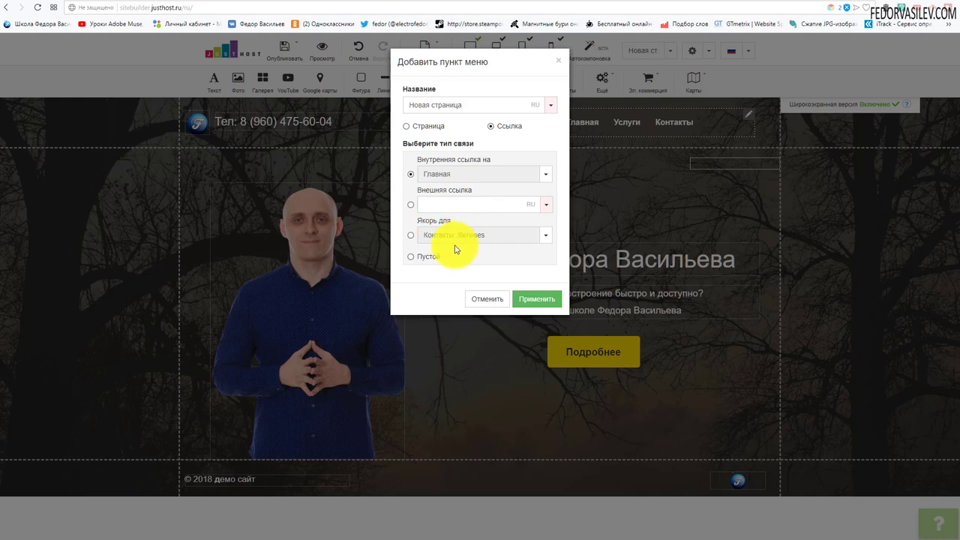
pyautogui.click(412, 256)
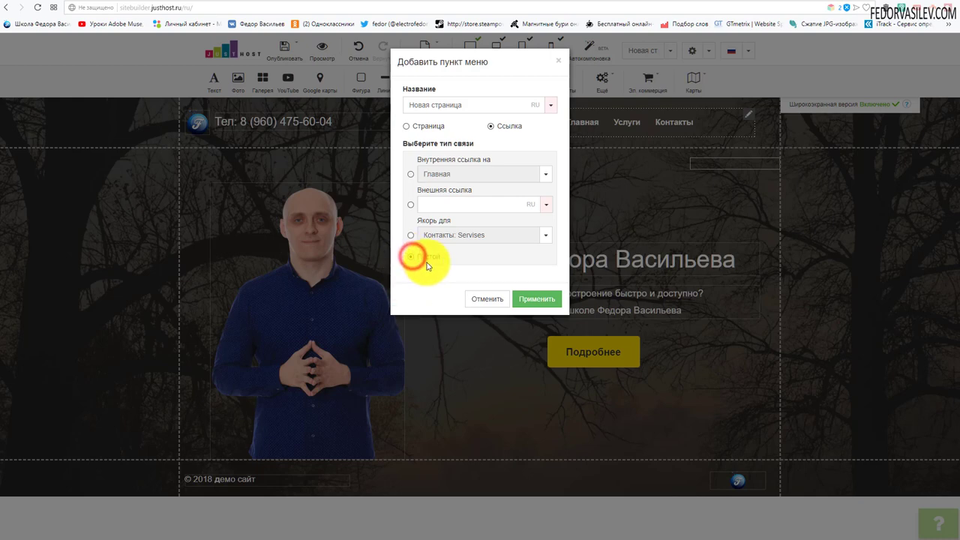
pyautogui.click(412, 205)
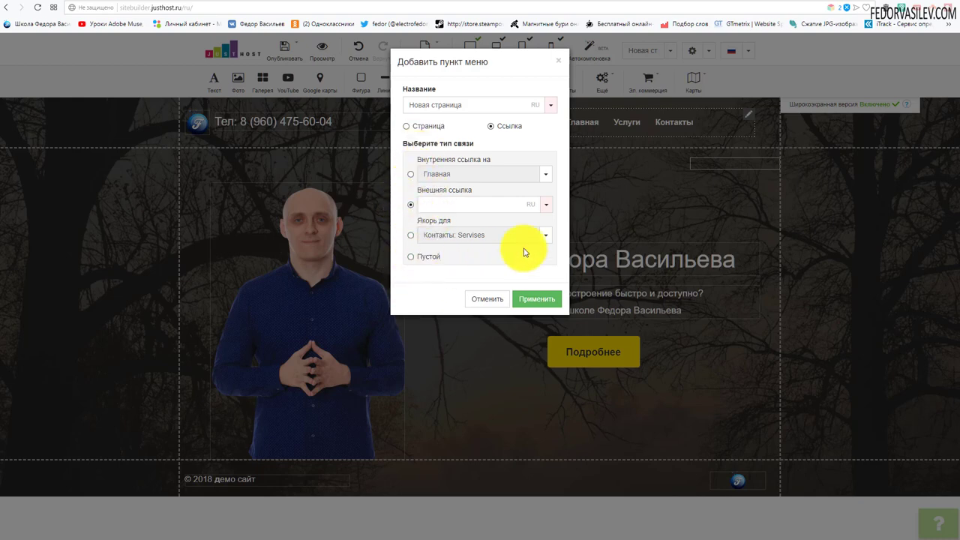
pyautogui.rightClick(438, 204)
pyautogui.click(465, 262)
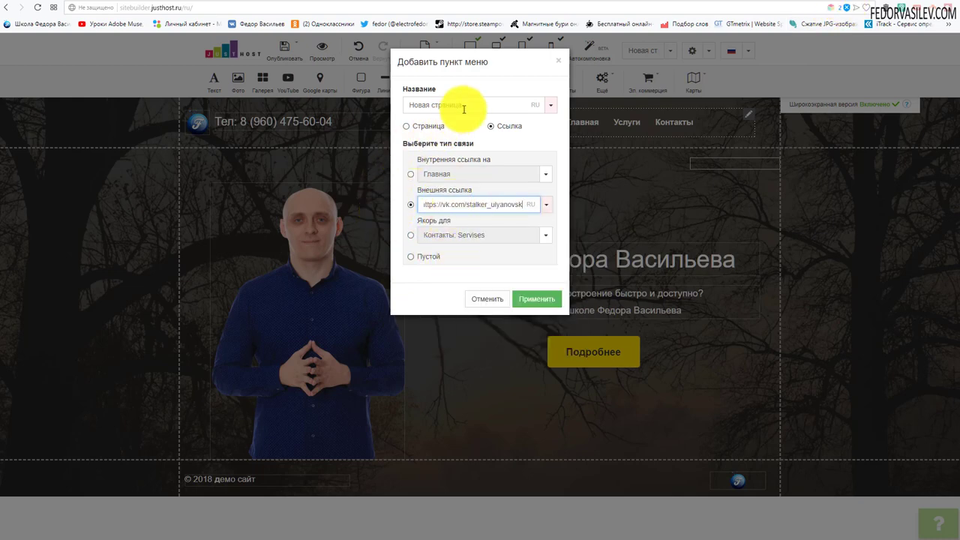
pyautogui.moveTo(464, 105); pyautogui.dragTo(353, 96)
pyautogui.write('dr')
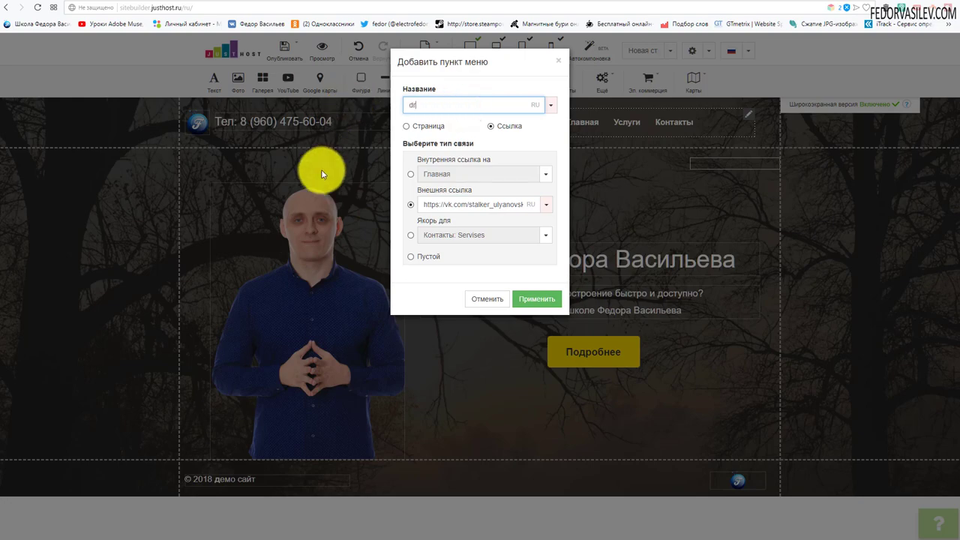
pyautogui.click(537, 299)
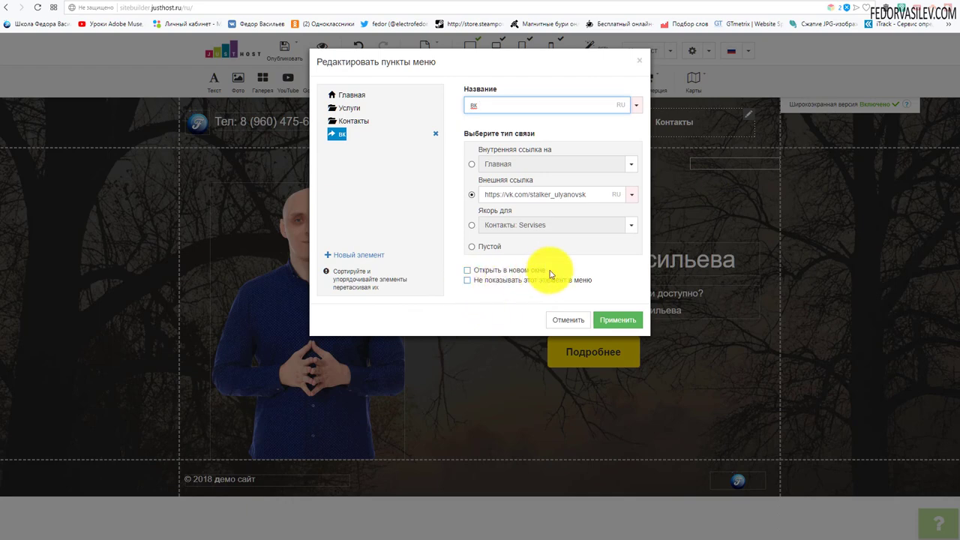
pyautogui.click(467, 271)
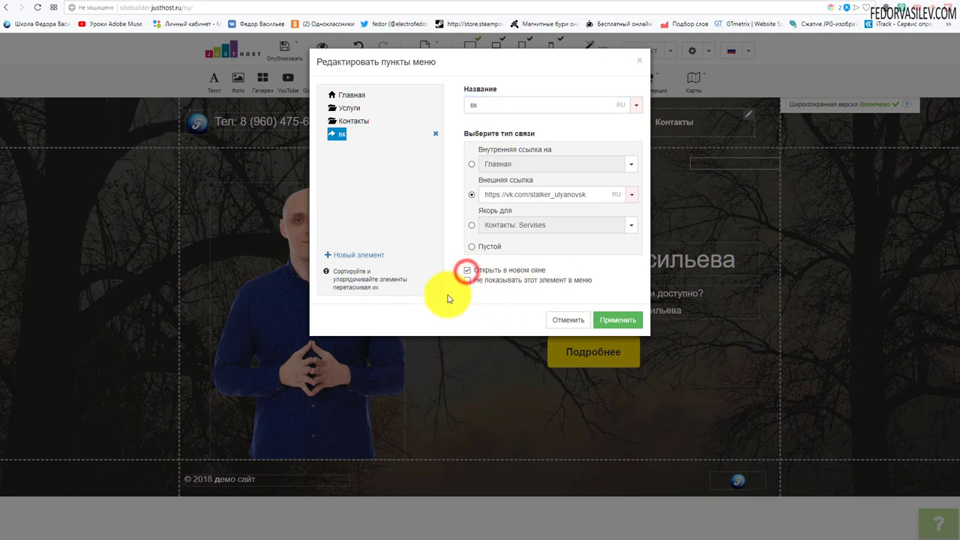
pyautogui.click(612, 320)
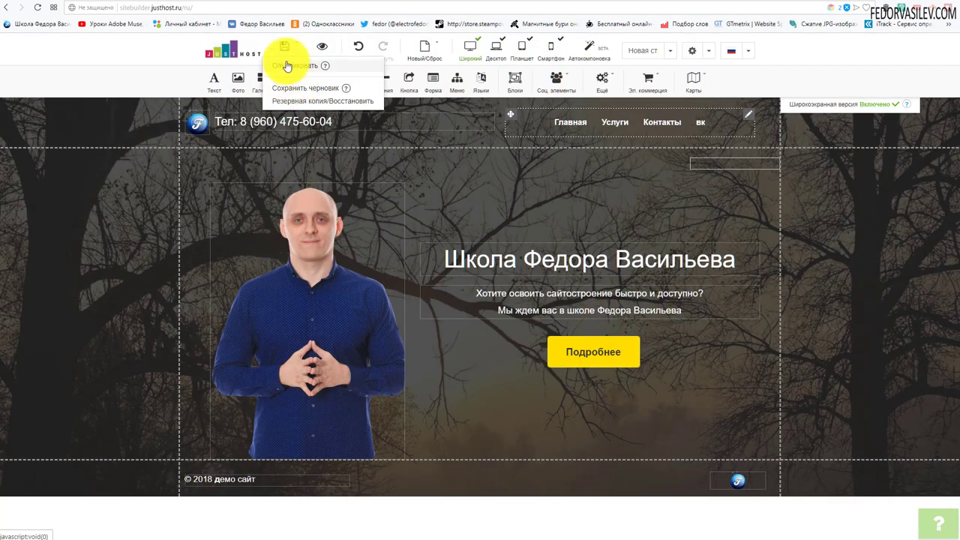
# - Publish the site, test the "вк" link in the published header menu and close the opened page
pyautogui.click(289, 65)
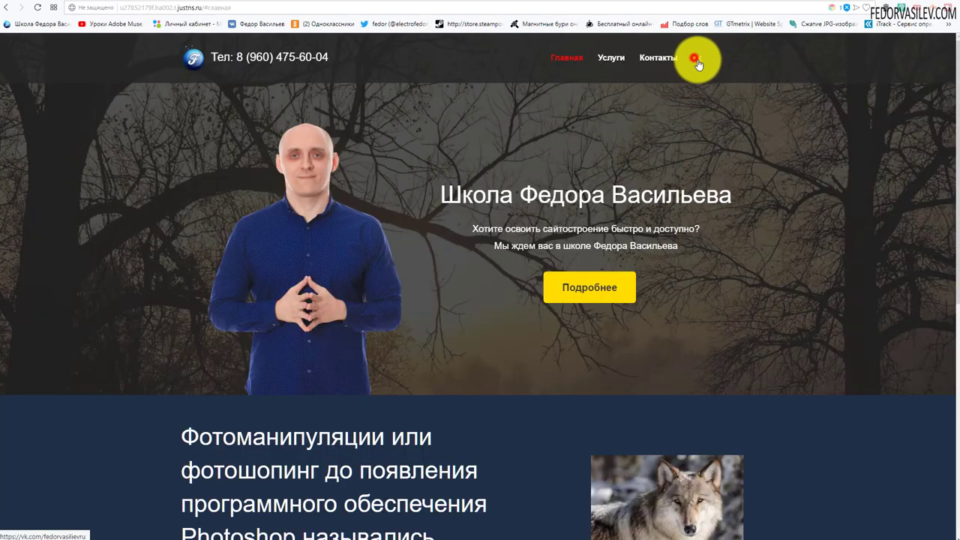
pyautogui.click(695, 60)
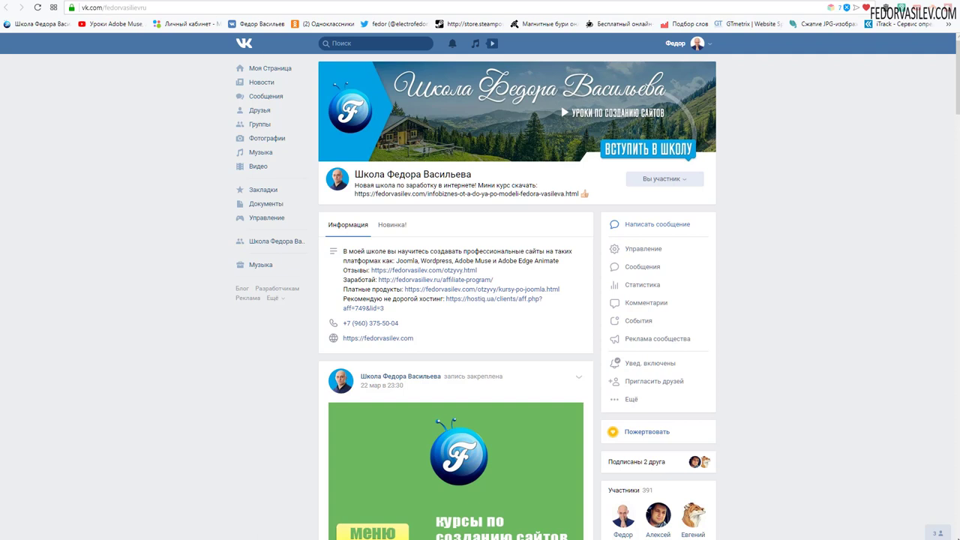
pyautogui.hotkey('ctrl', 'w')
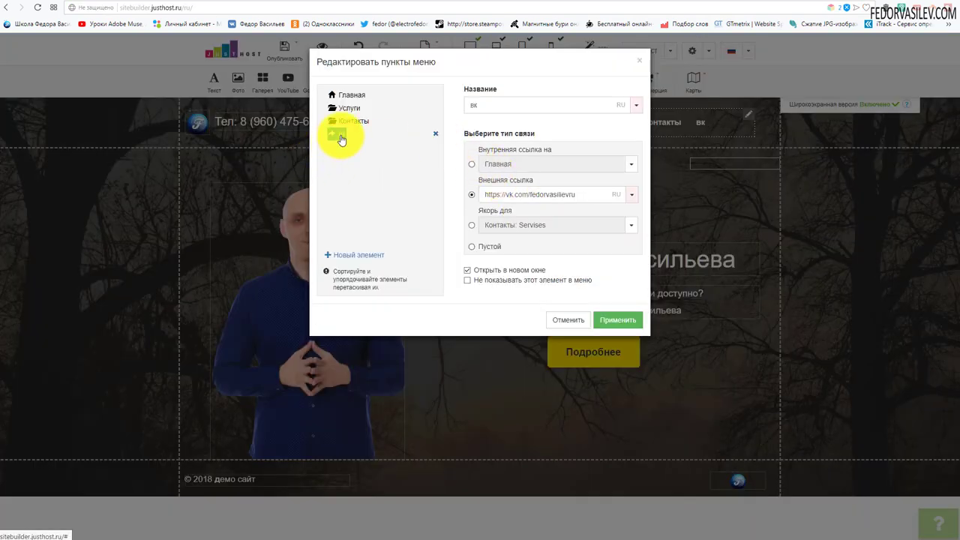
# - Move the "вк" item between "Услуги" and "Контакты" in the header menu and apply the new order
pyautogui.moveTo(338, 135); pyautogui.dragTo(344, 120)
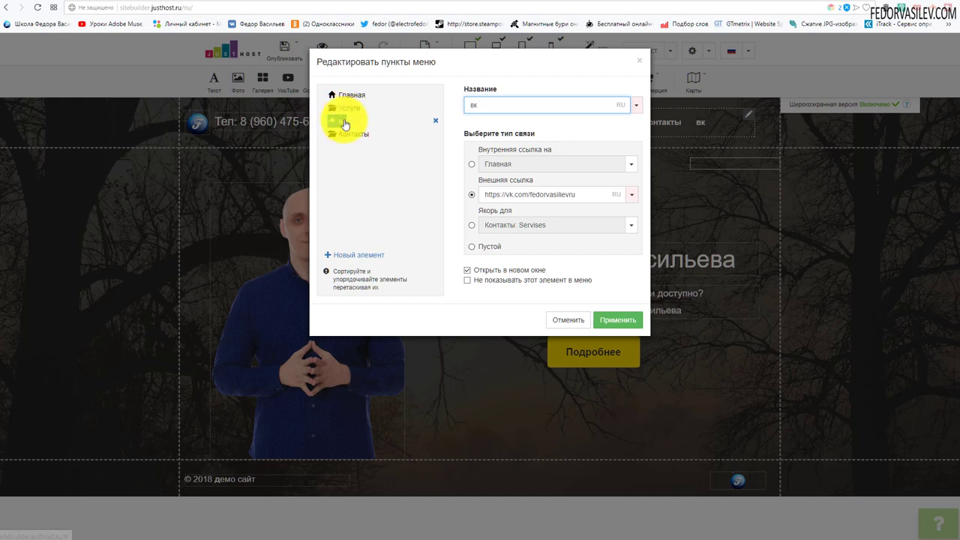
pyautogui.moveTo(344, 124)
pyautogui.mouseDown()
pyautogui.moveTo(314, 132)
pyautogui.moveTo(335, 125)
pyautogui.mouseUp()
pyautogui.click(617, 320)
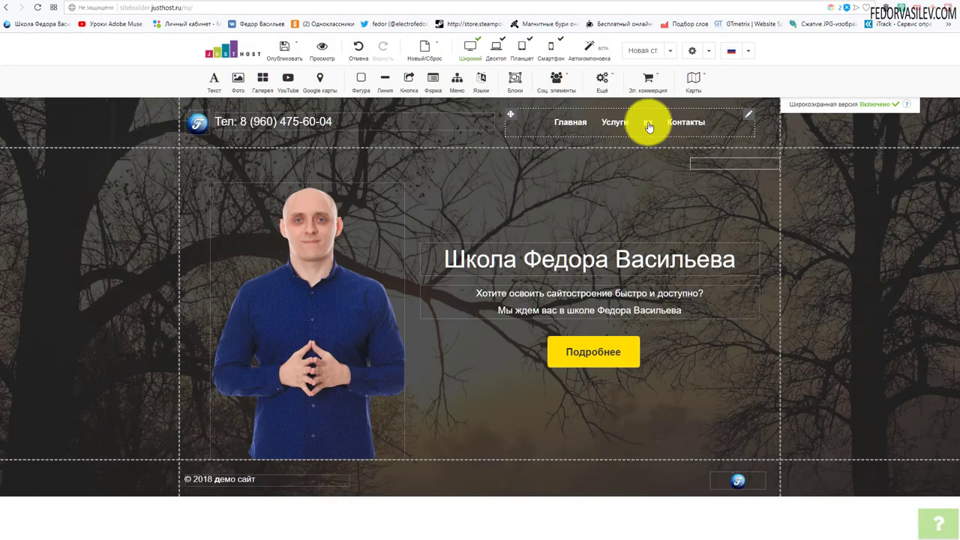
# - Delete the "вк" item from the header menu and apply the change
pyautogui.click(746, 114)
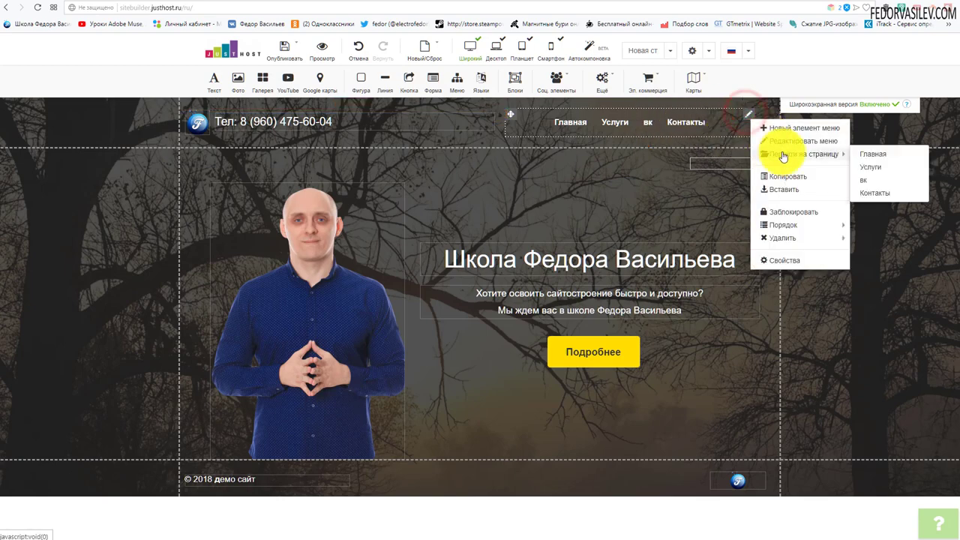
pyautogui.click(784, 142)
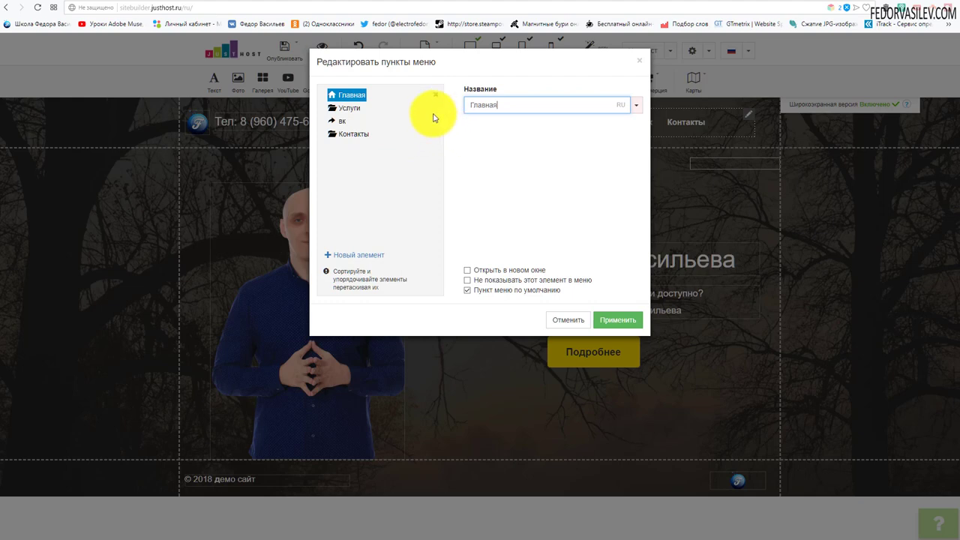
pyautogui.moveTo(338, 121); pyautogui.dragTo(349, 146)
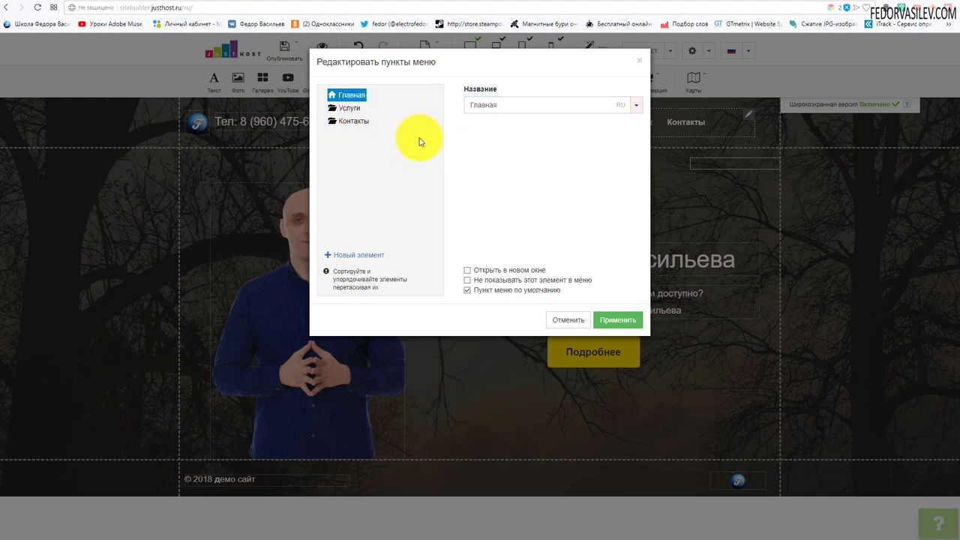
pyautogui.click(613, 321)
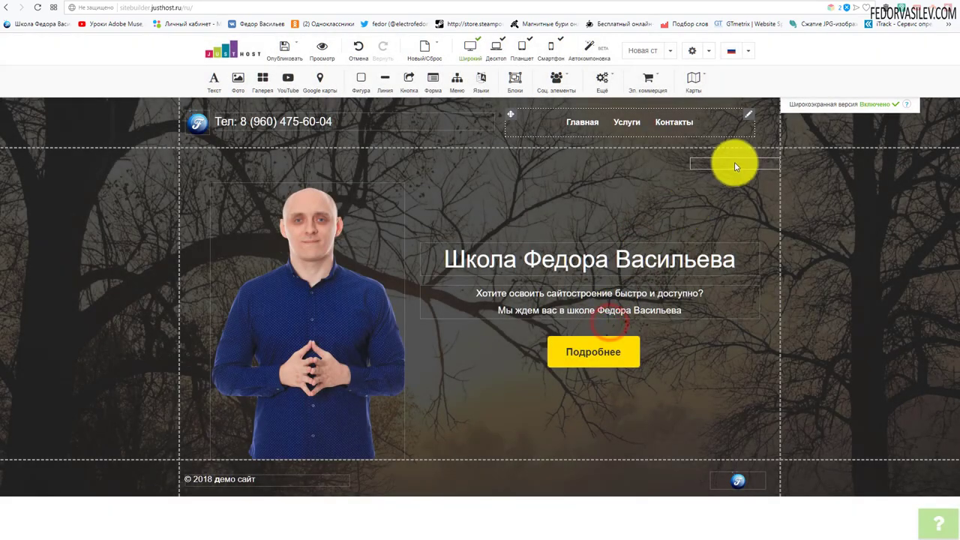
pyautogui.click(775, 164)
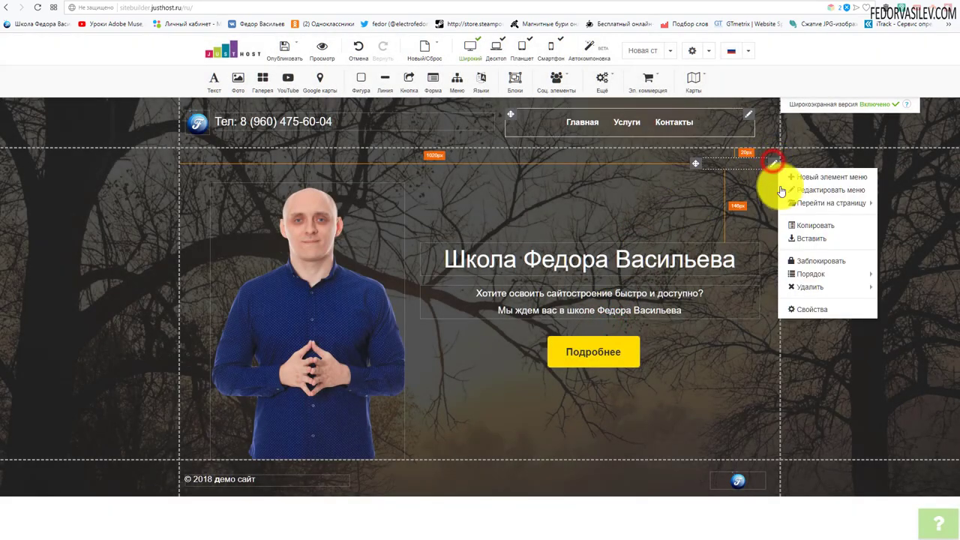
pyautogui.click(800, 307)
pyautogui.click(619, 60)
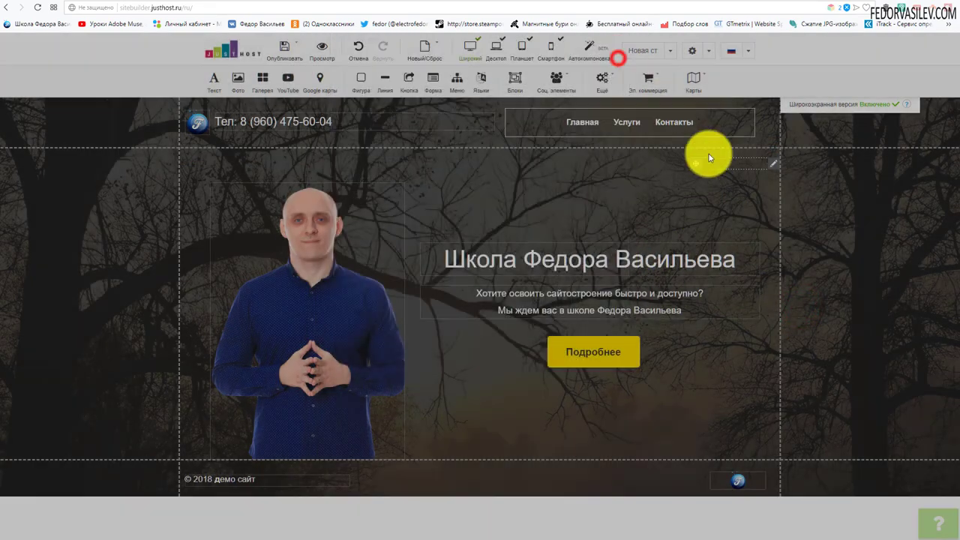
# - Show the "Новая страница" item in the separate menu element again and move the element beside "Контакты" in the header
pyautogui.click(775, 164)
pyautogui.click(797, 135)
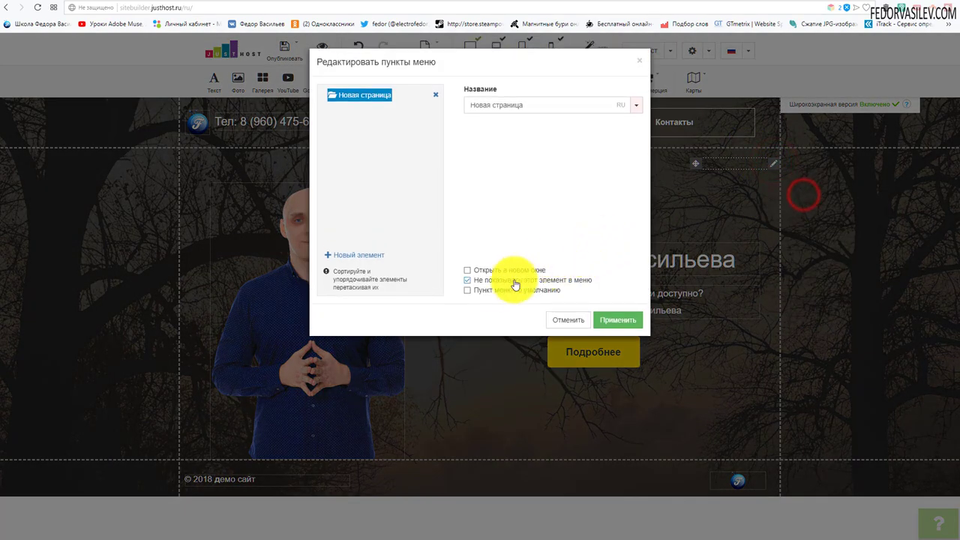
pyautogui.click(467, 281)
pyautogui.click(612, 320)
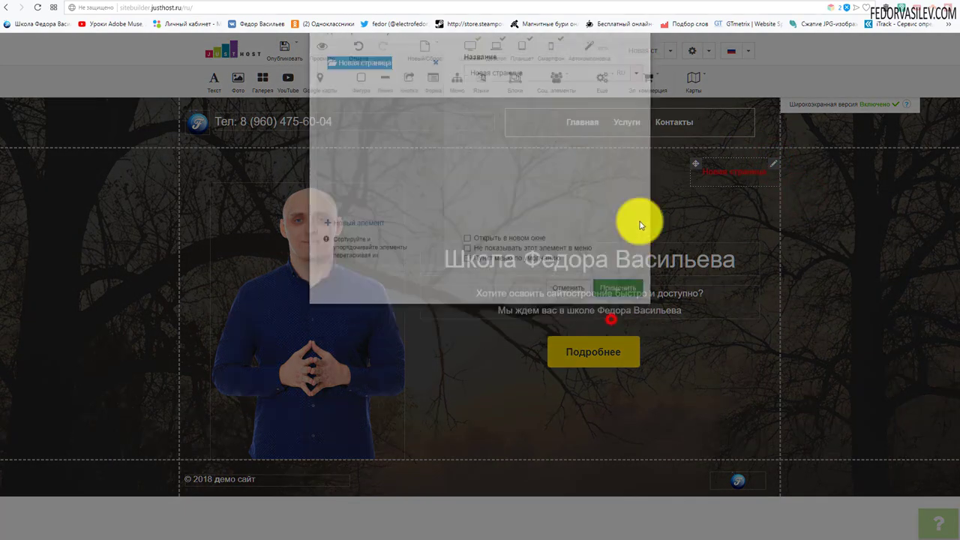
pyautogui.moveTo(691, 170); pyautogui.dragTo(719, 125)
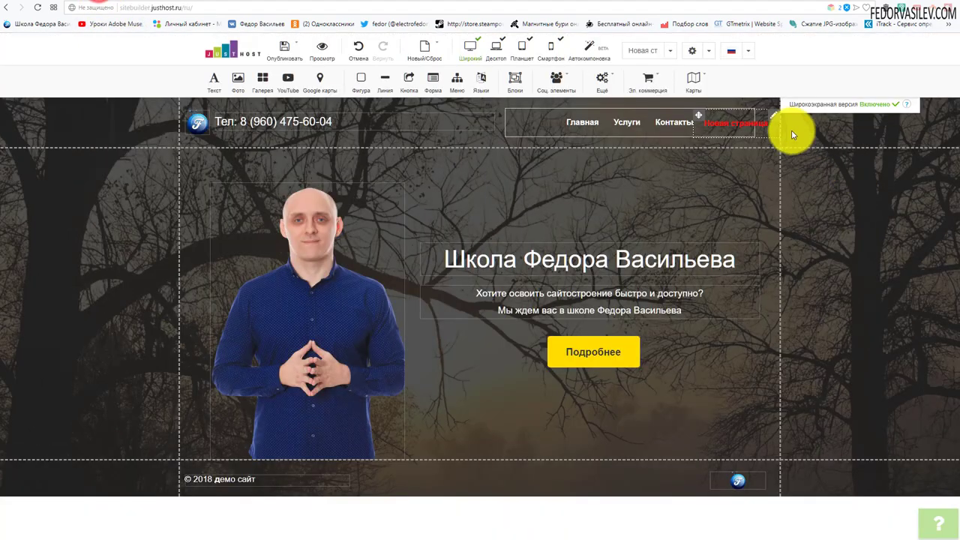
# - Remove the background image of "Новая страница" in the page properties and set the page background colour to c4c4c4
pyautogui.click(736, 122)
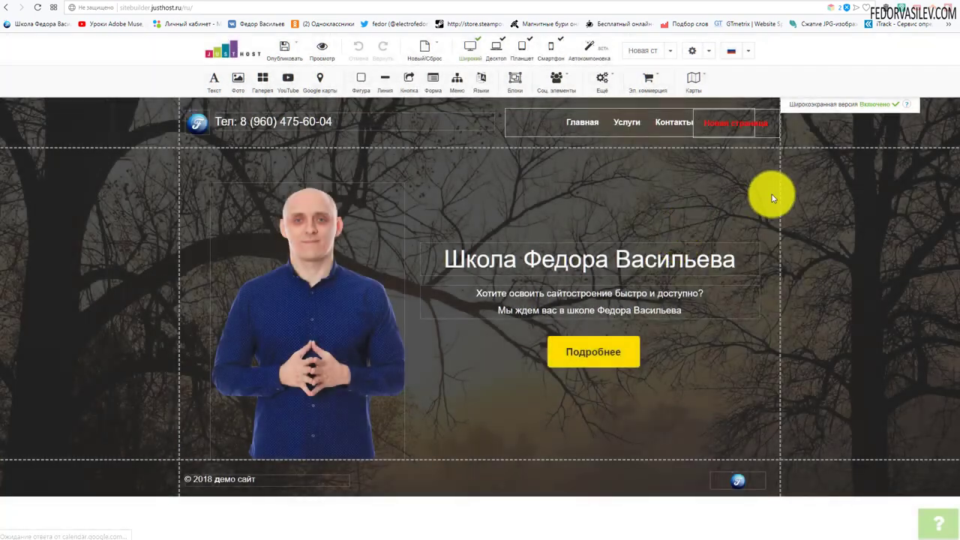
pyautogui.click(838, 188)
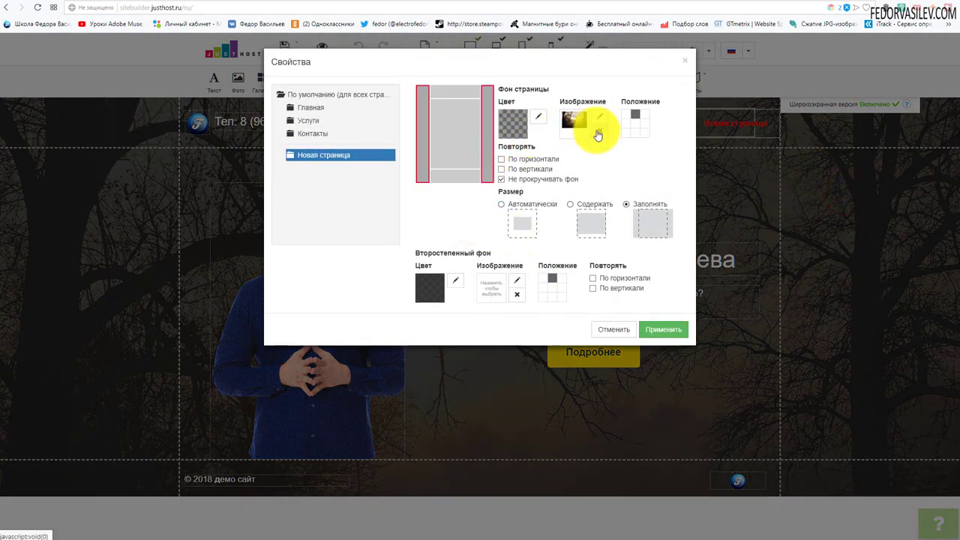
pyautogui.click(599, 131)
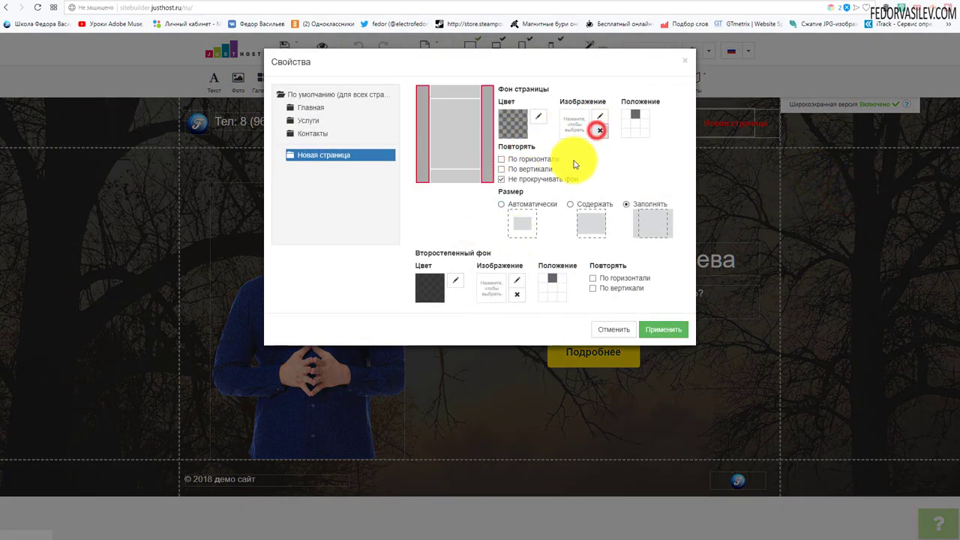
pyautogui.click(536, 123)
pyautogui.moveTo(514, 163)
pyautogui.mouseDown()
pyautogui.moveTo(497, 163)
pyautogui.moveTo(518, 165)
pyautogui.moveTo(507, 148)
pyautogui.mouseUp()
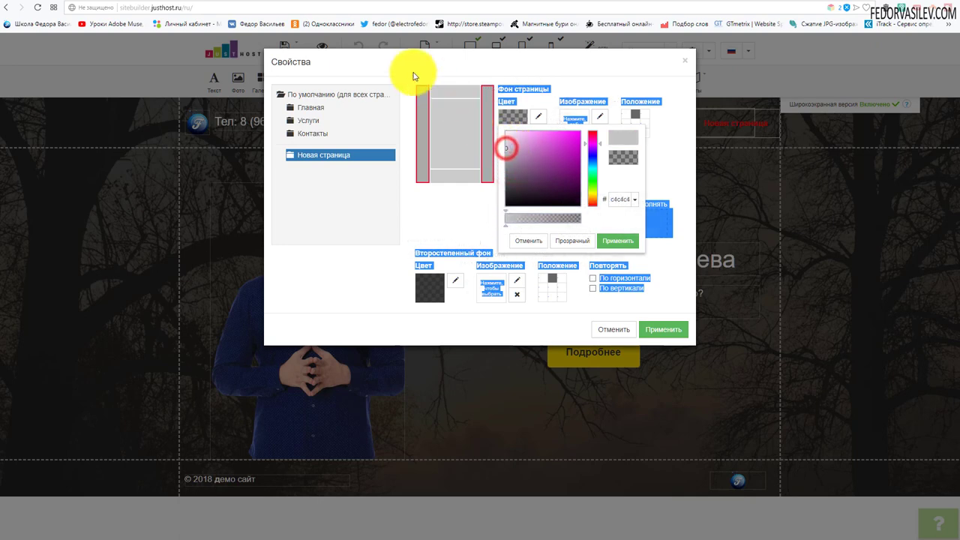
pyautogui.click(620, 239)
# - Make the secondary background colour of "Новая страница" transparent and apply the page properties
pyautogui.click(455, 283)
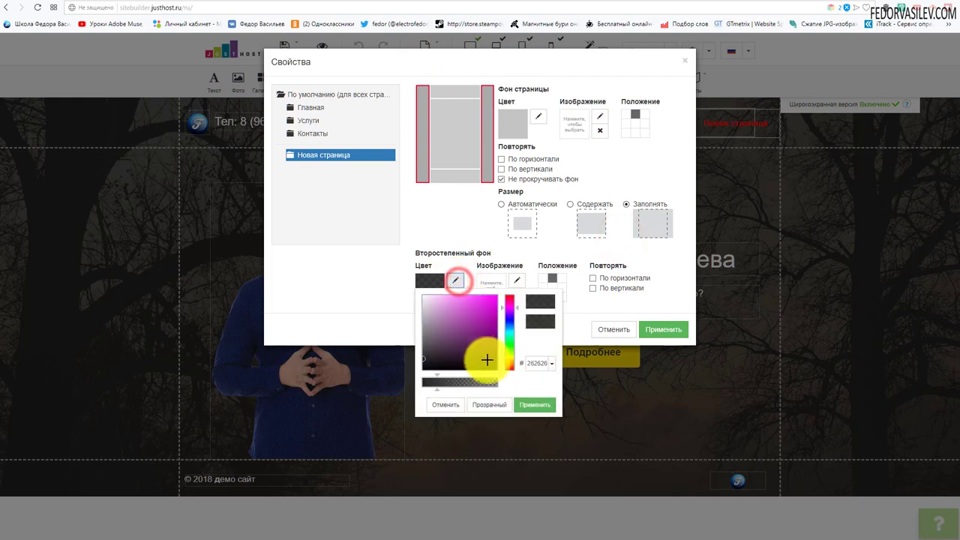
pyautogui.click(493, 405)
pyautogui.click(455, 280)
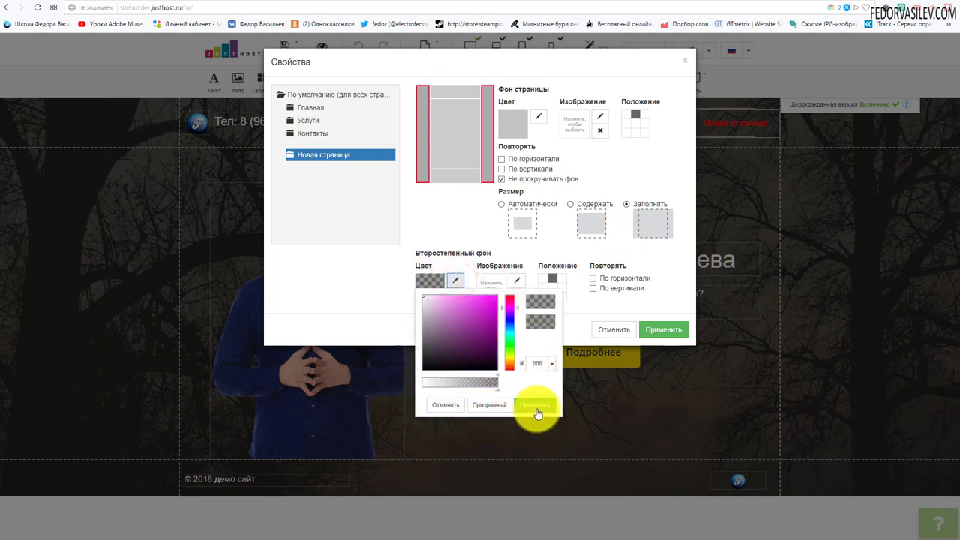
pyautogui.click(535, 405)
pyautogui.click(659, 330)
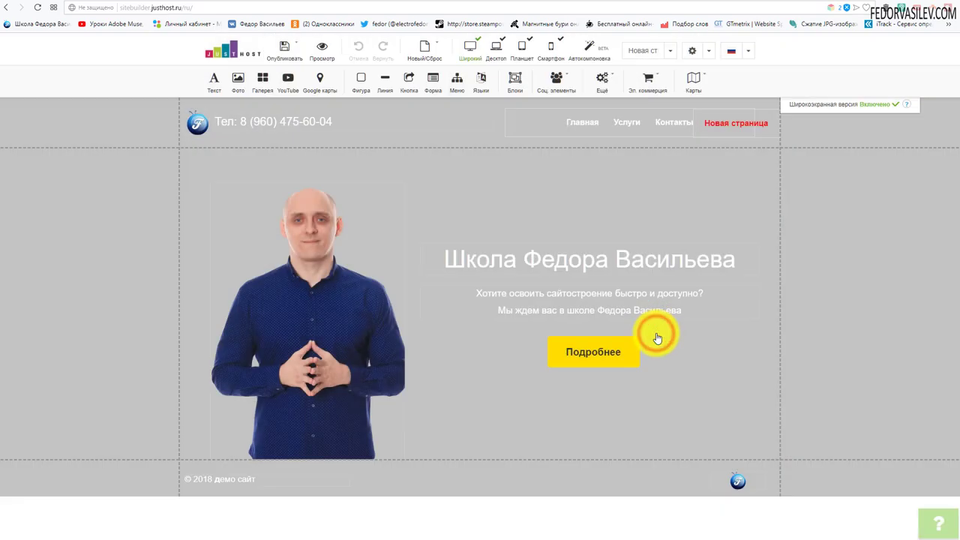
# - Delete the photo, heading, description text and "Подробнее" button from the body of "Новая страница"
pyautogui.moveTo(279, 208)
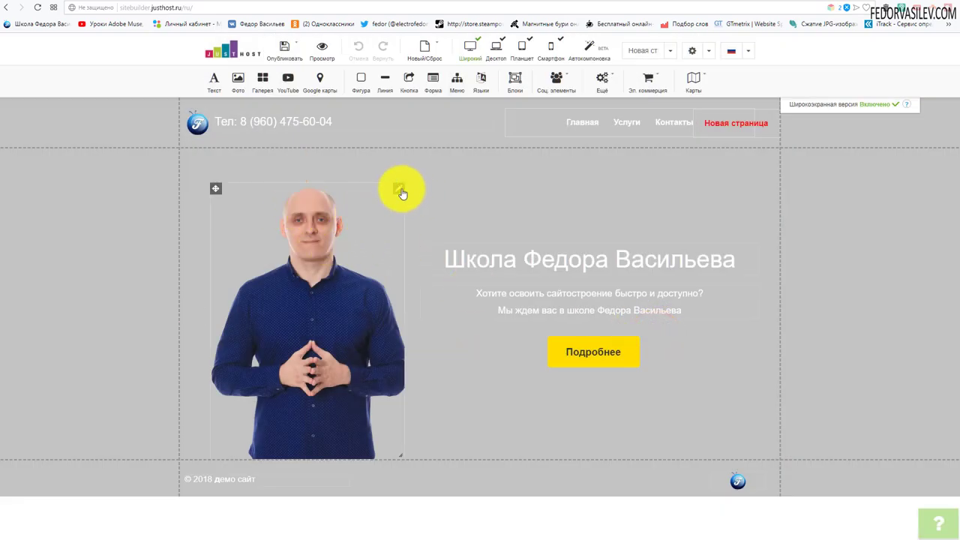
pyautogui.click(315, 229)
pyautogui.press('Delete')
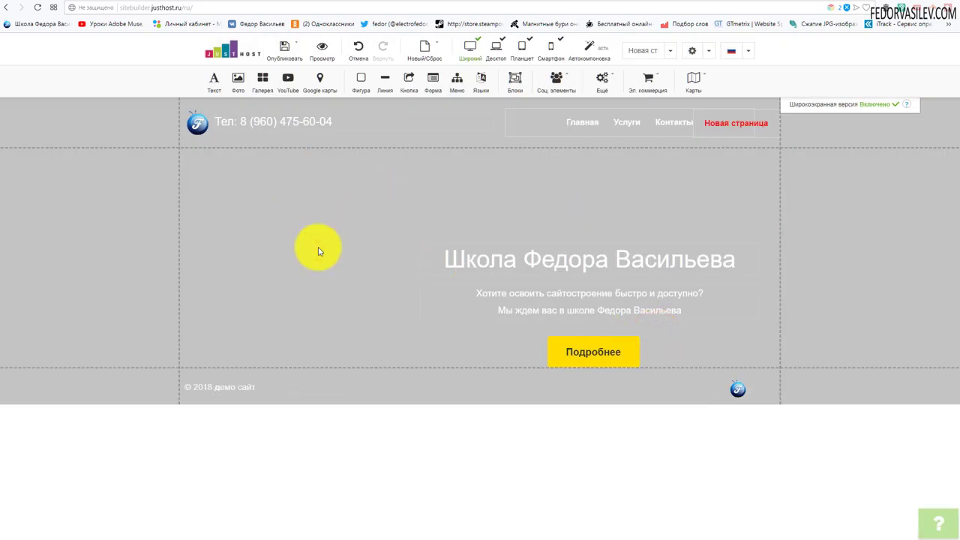
pyautogui.press('Delete')
pyautogui.click(534, 302)
pyautogui.press('Delete')
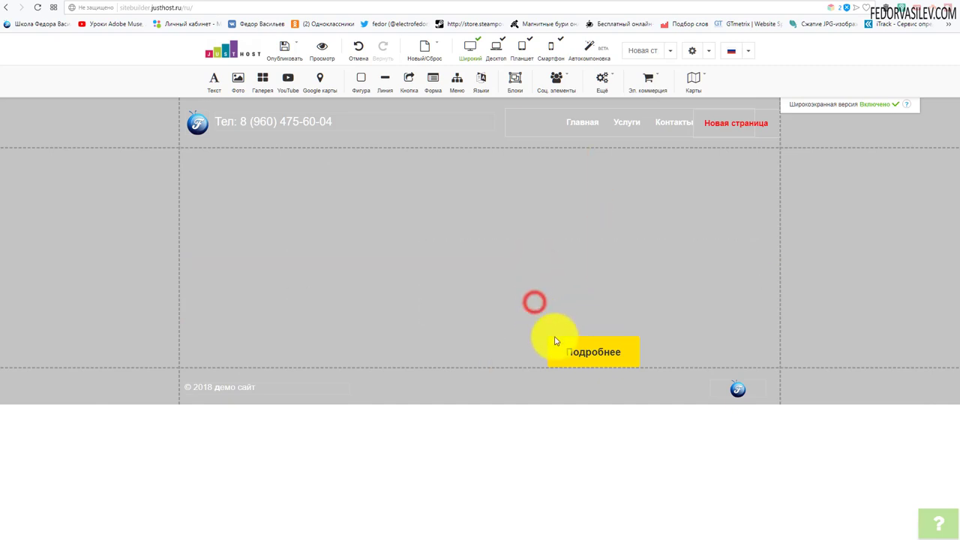
pyautogui.click(579, 353)
pyautogui.press('Delete')
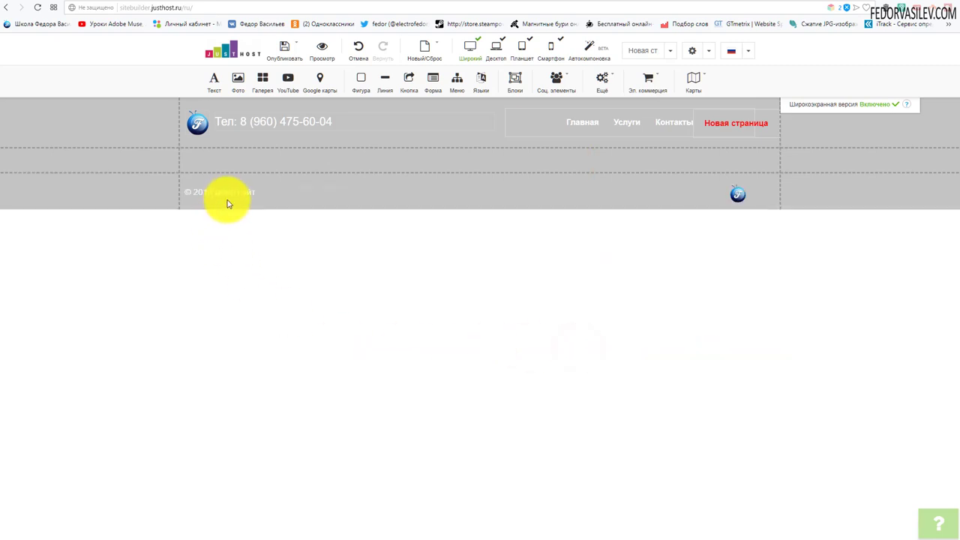
# - Increase the bottom margin of the page body in its properties and publish the site
pyautogui.rightClick(440, 159)
pyautogui.click(462, 219)
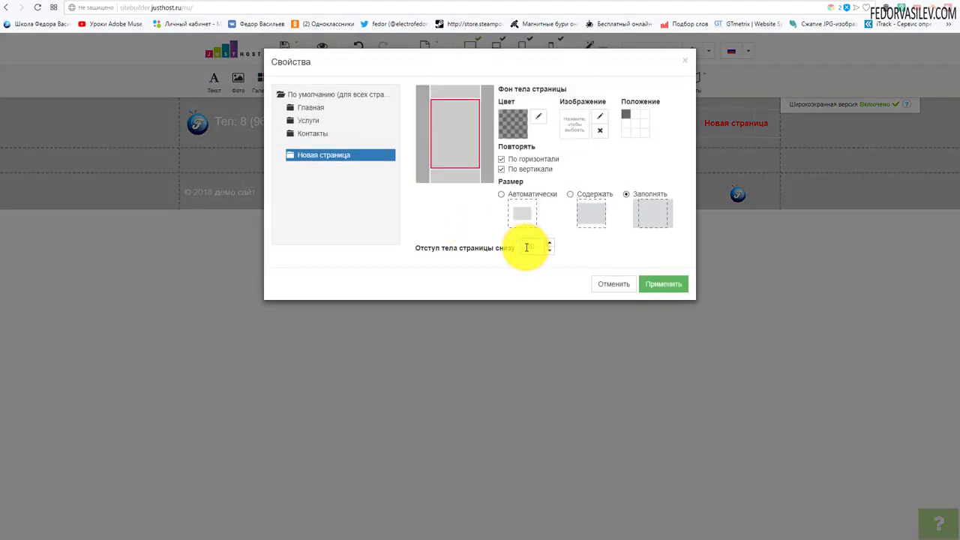
pyautogui.click(653, 285)
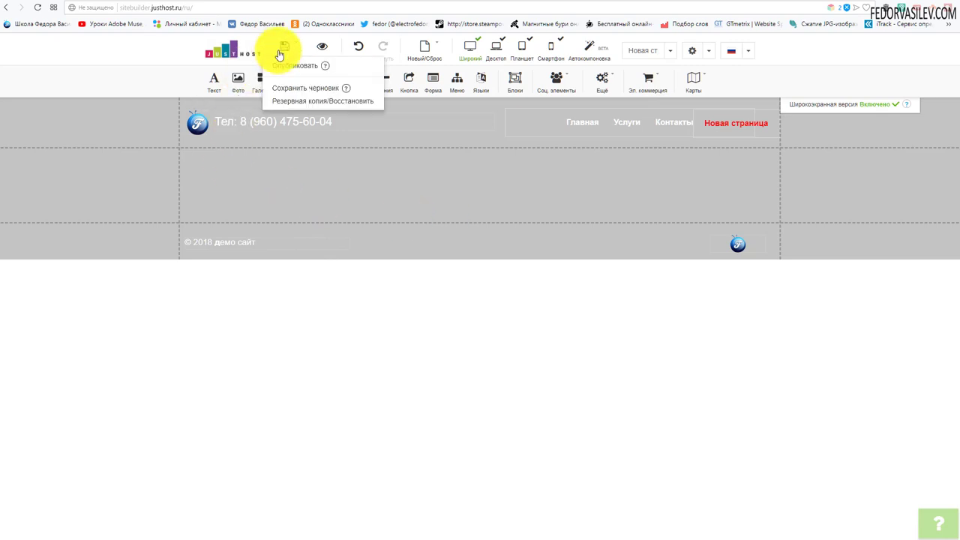
pyautogui.click(285, 68)
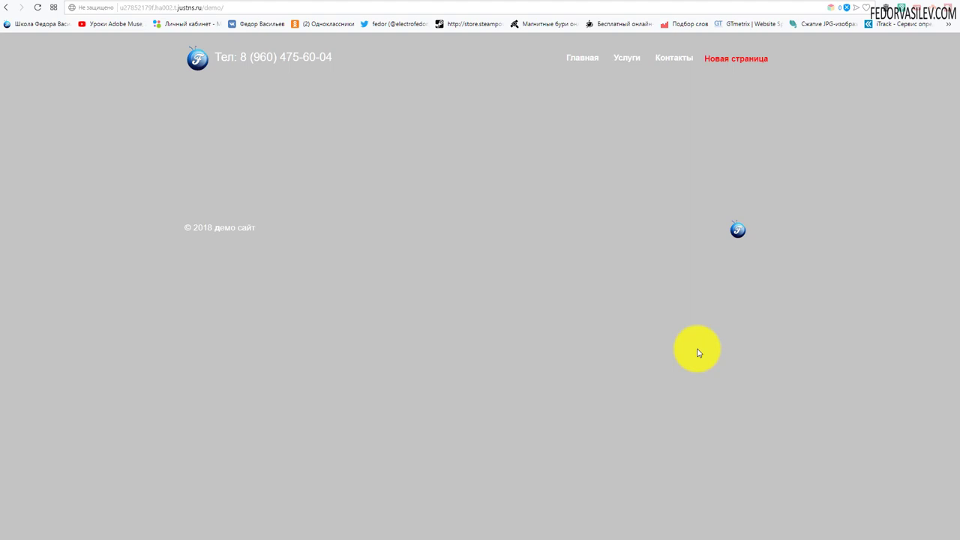
# - Browse "Главная", "Услуги" and "Новая страница" on the published site, then return to the site builder
pyautogui.click(581, 60)
pyautogui.scroll(-6, 461, 251)
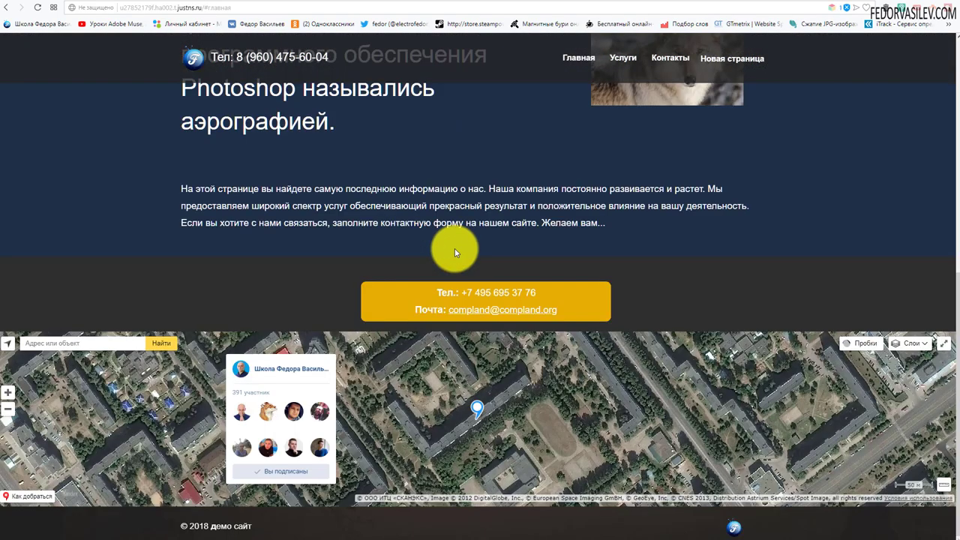
pyautogui.scroll(3, 405, 310)
pyautogui.scroll(3, 404, 310)
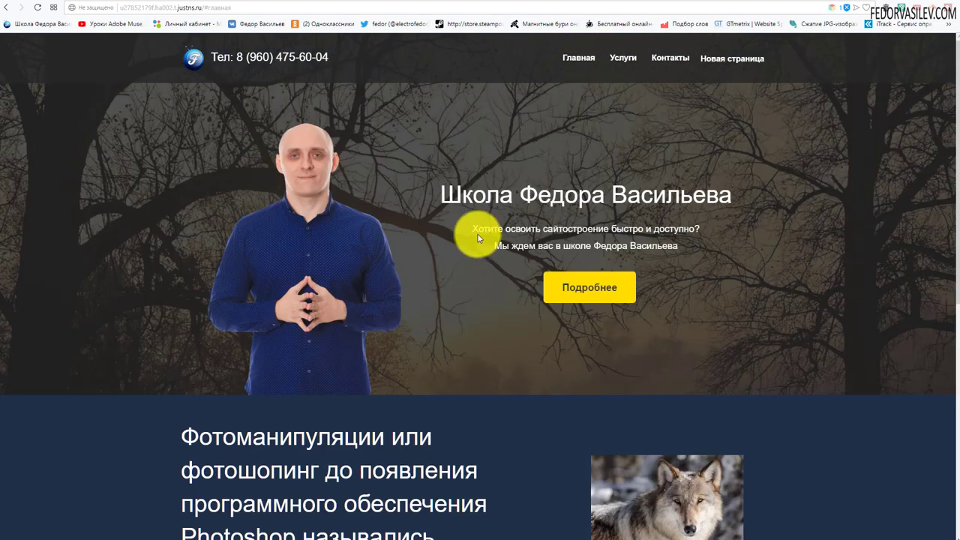
pyautogui.click(621, 60)
pyautogui.click(722, 58)
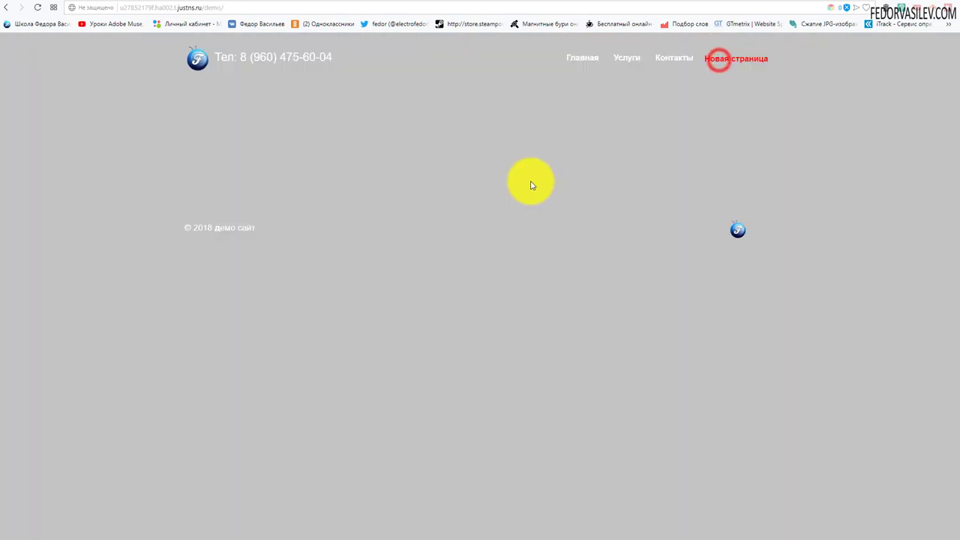
pyautogui.click(107, 3)
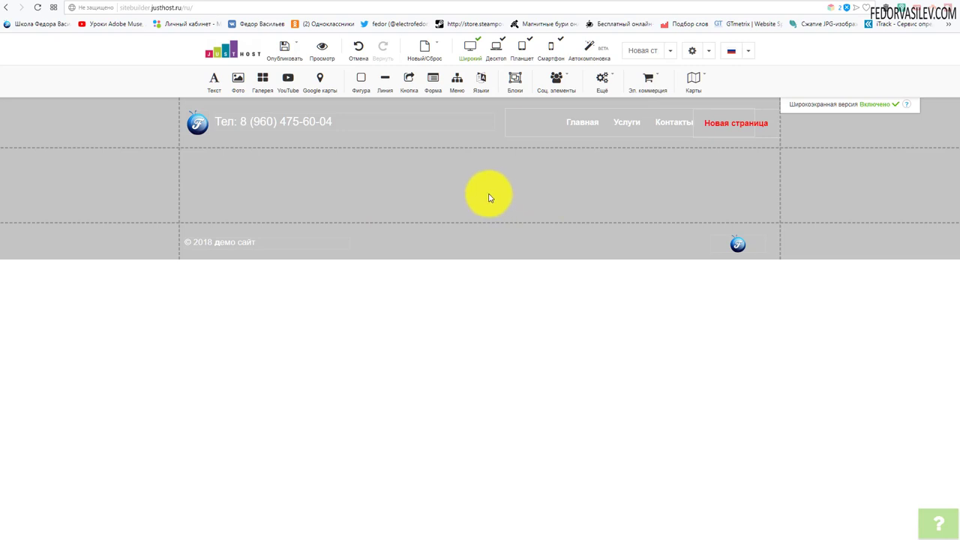
# - Add a text element to the middle of the page body, just below the header, and enter "Заголовок"
pyautogui.moveTo(189, 127); pyautogui.dragTo(192, 124)
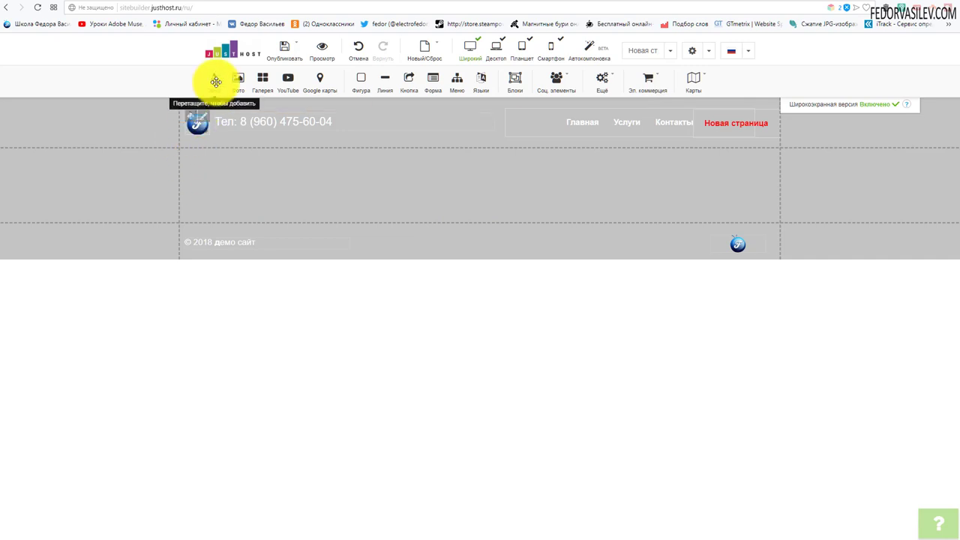
pyautogui.moveTo(215, 81); pyautogui.dragTo(446, 172)
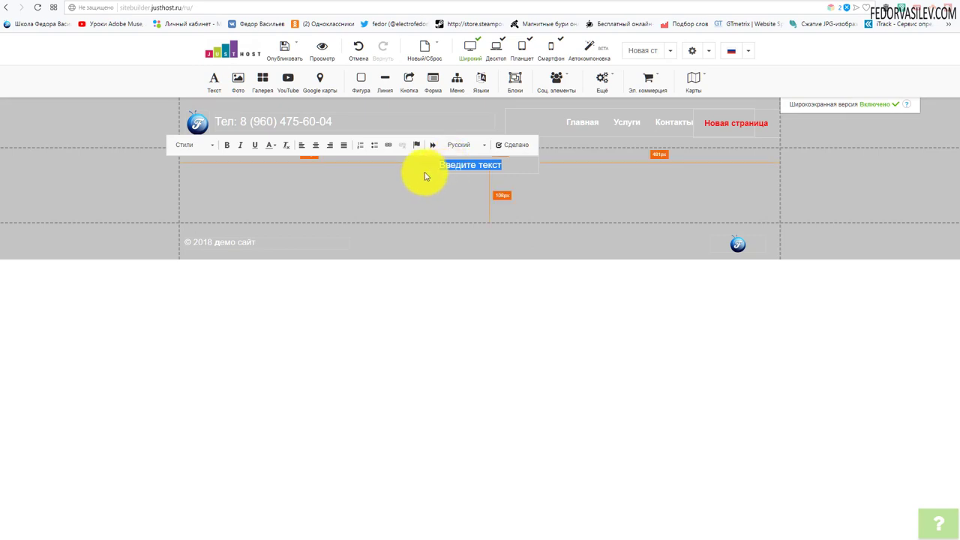
pyautogui.click(432, 145)
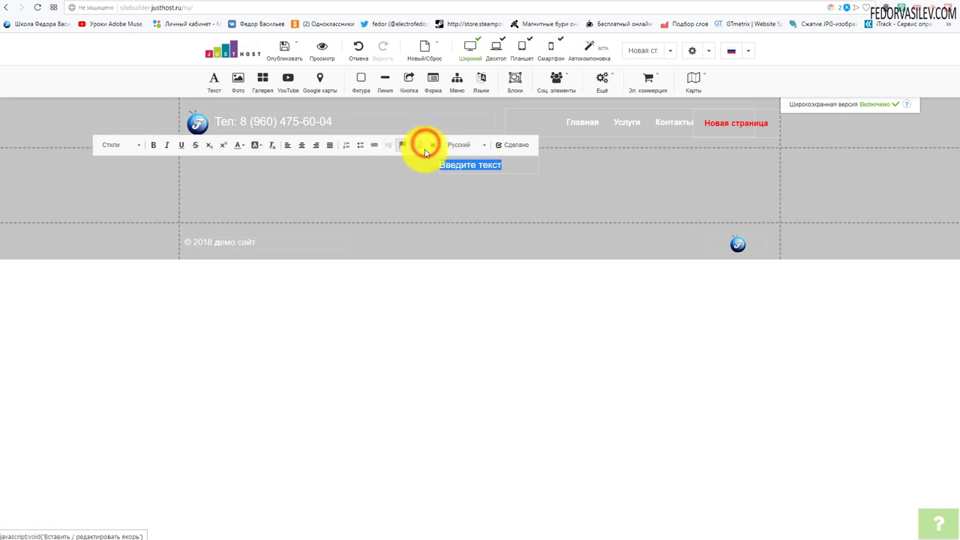
pyautogui.moveTo(453, 165); pyautogui.dragTo(505, 165)
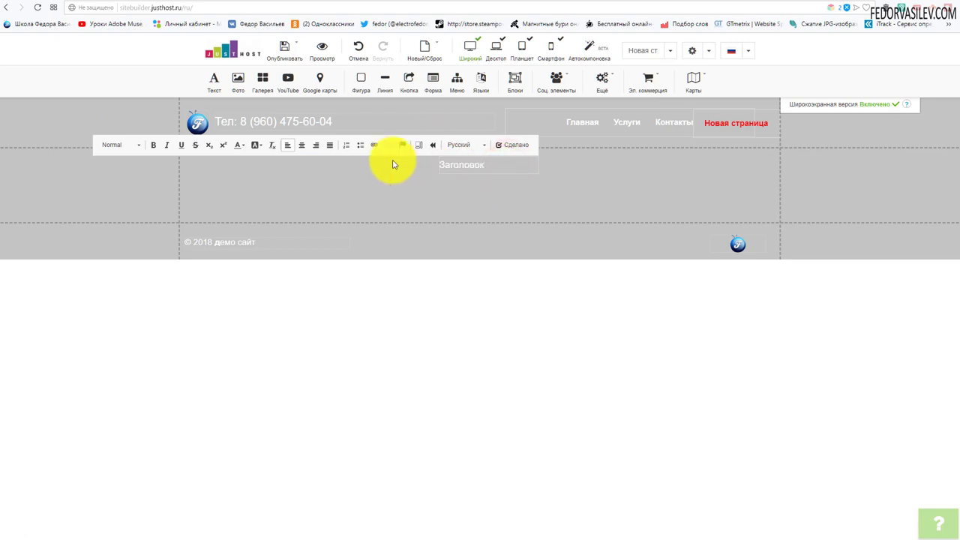
# - Apply the Heading 1 style to the "Заголовок" text
pyautogui.click(490, 167)
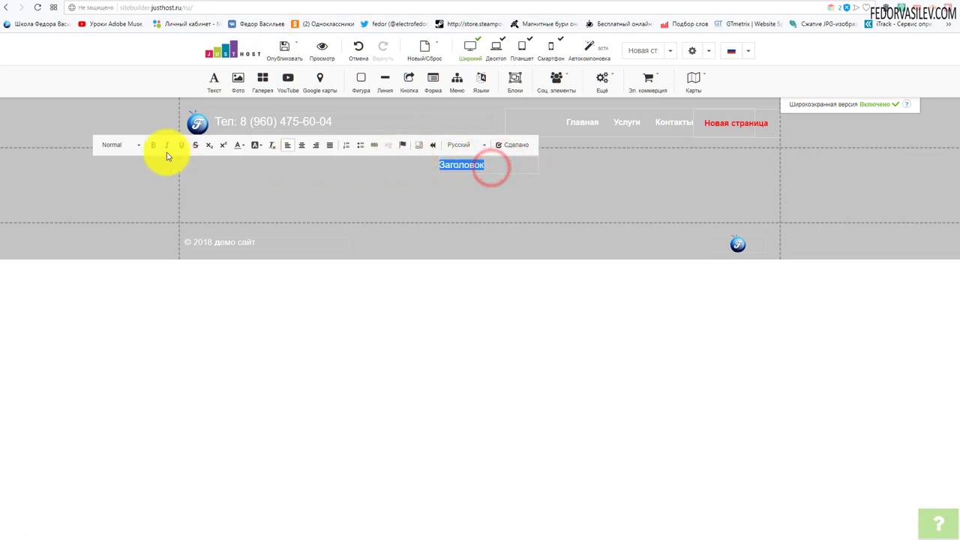
pyautogui.click(139, 146)
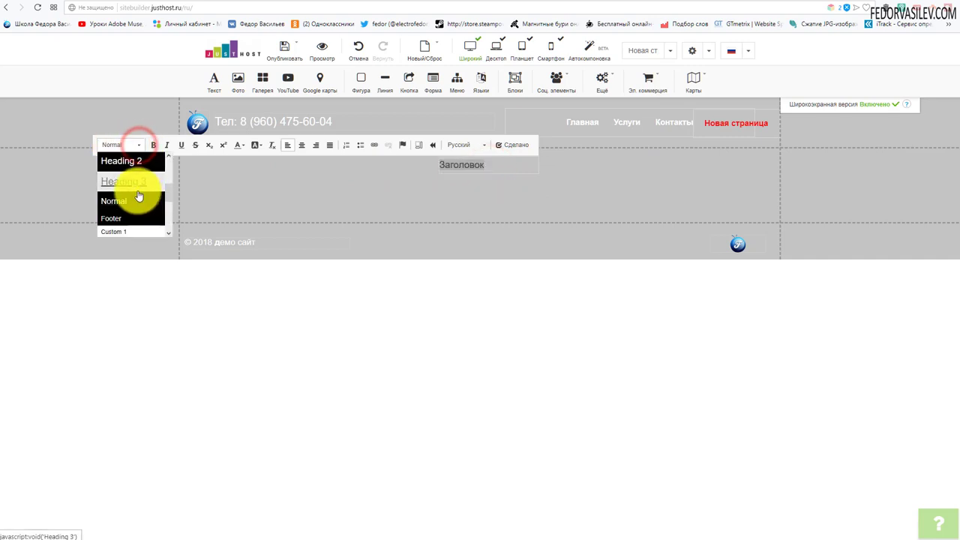
pyautogui.scroll(-3, 131, 195)
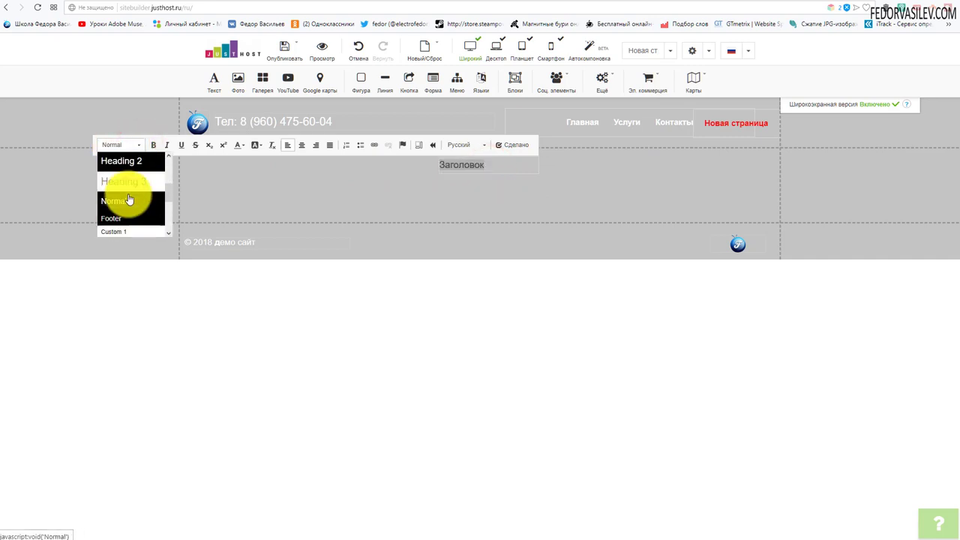
pyautogui.click(120, 182)
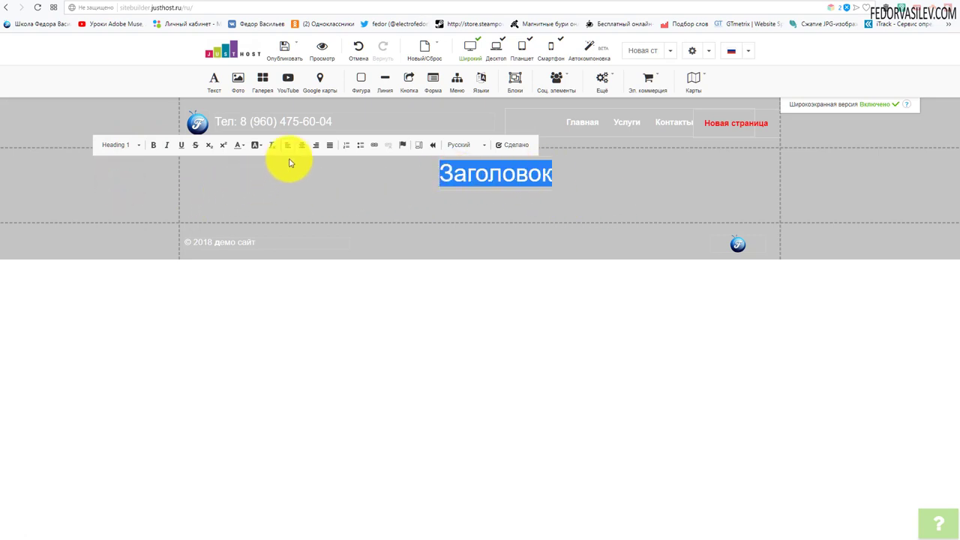
# - Set the text colour of "Заголовок" to green 00ff1e
pyautogui.click(247, 146)
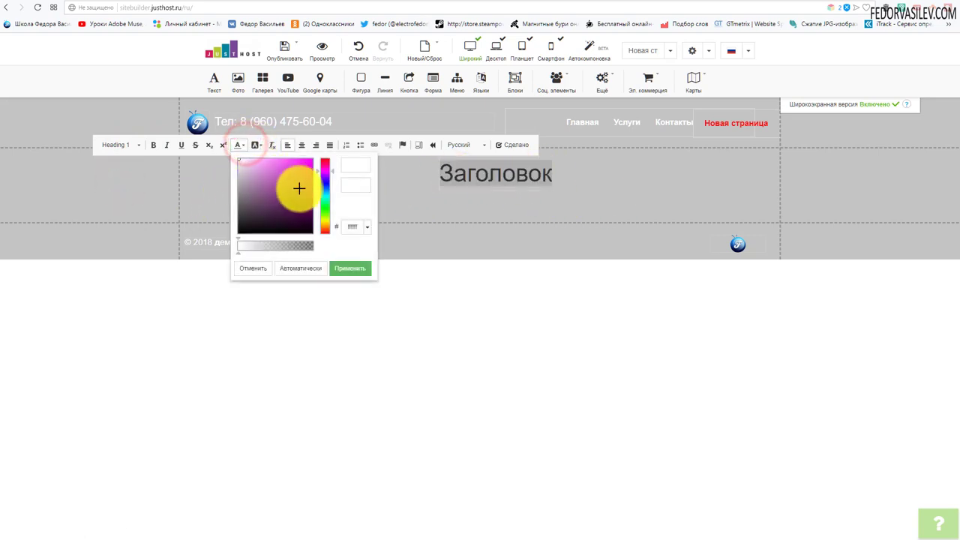
pyautogui.click(326, 206)
pyautogui.click(288, 180)
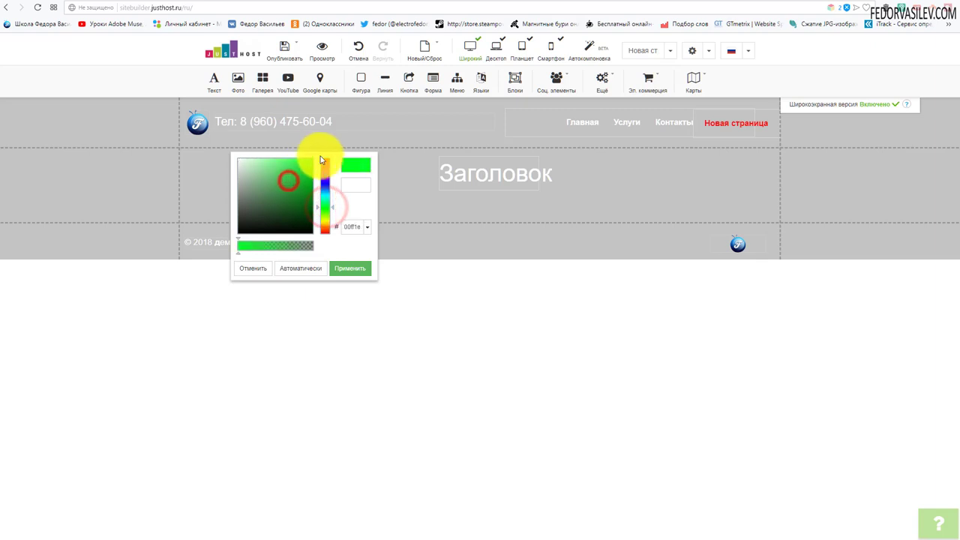
pyautogui.click(338, 268)
# - Give the "Заголовок" text a magenta highlight colour and finish editing the text
pyautogui.click(466, 170)
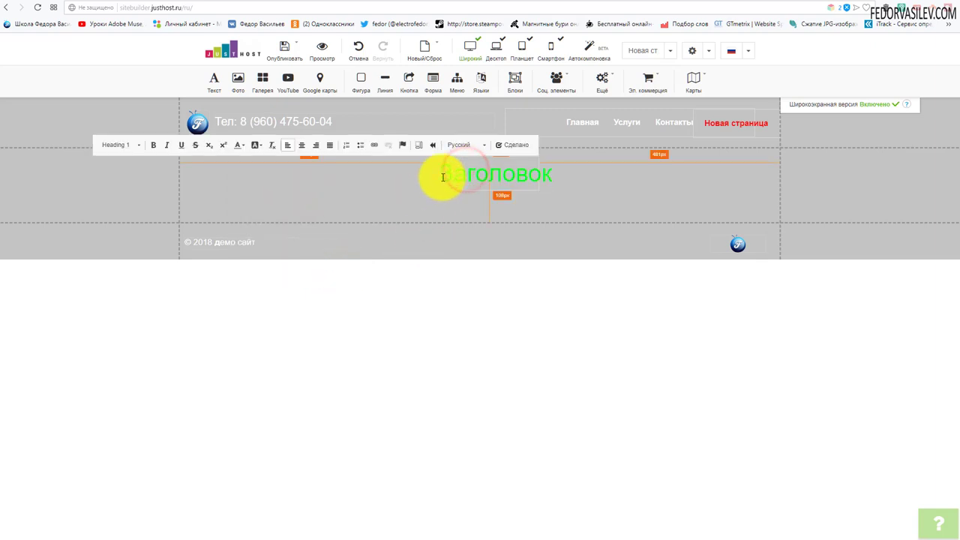
pyautogui.doubleClick(443, 177)
pyautogui.click(256, 144)
pyautogui.moveTo(300, 171); pyautogui.dragTo(325, 160)
pyautogui.click(371, 271)
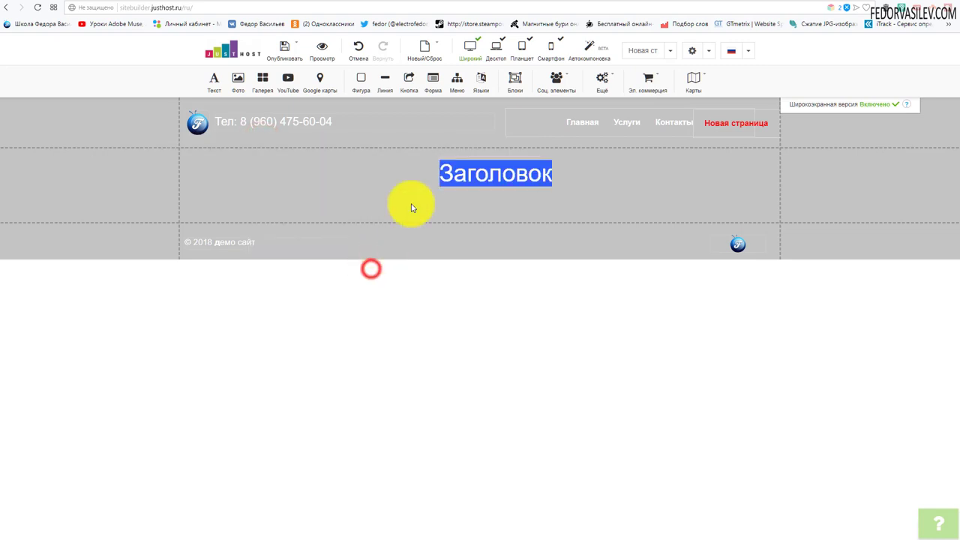
pyautogui.click(461, 178)
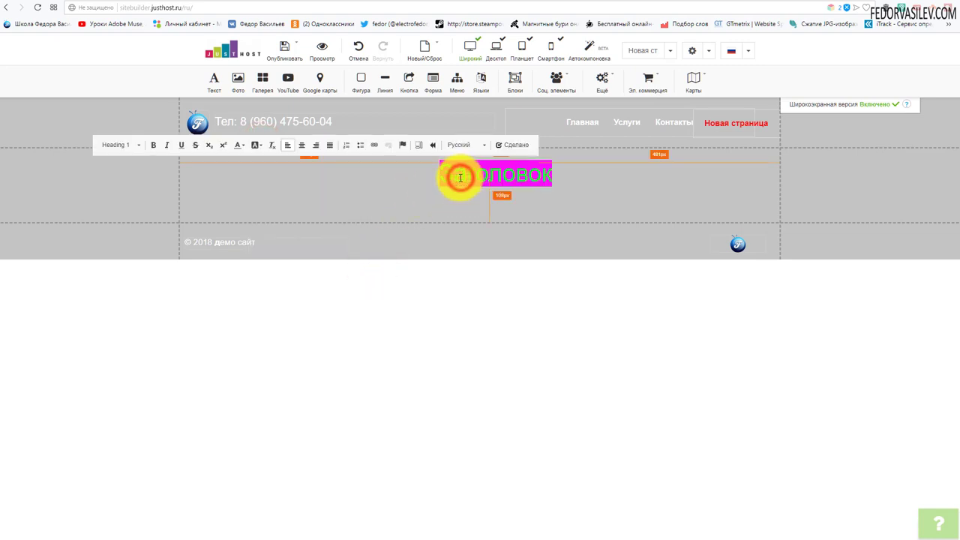
pyautogui.click(260, 146)
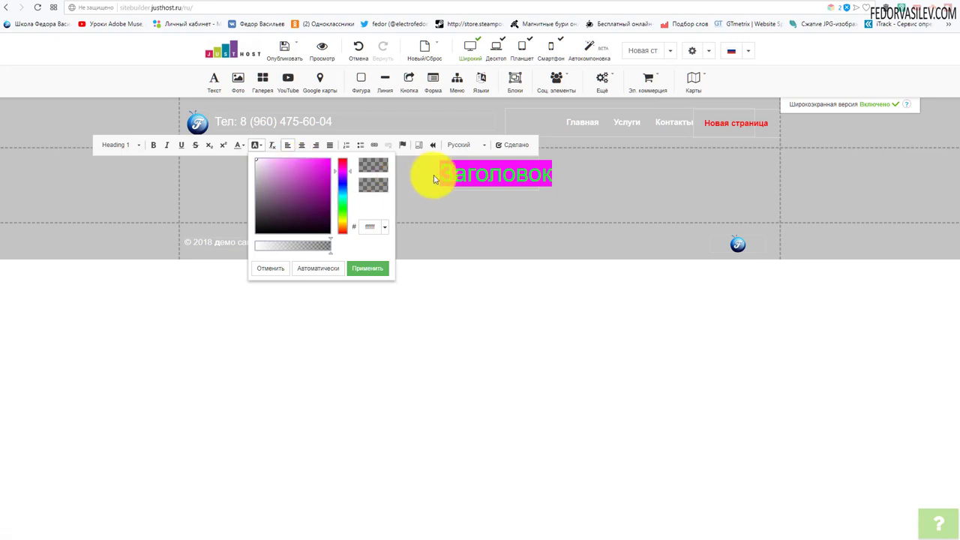
pyautogui.click(470, 209)
pyautogui.click(508, 159)
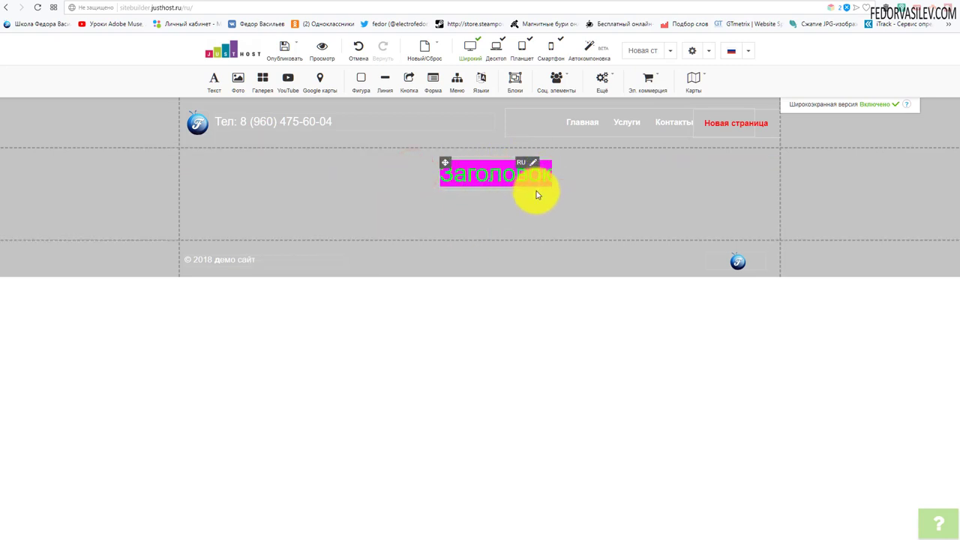
# - Widen the "Заголовок" text element beyond its text and publish the site
pyautogui.moveTo(542, 185); pyautogui.dragTo(584, 186)
pyautogui.moveTo(444, 163); pyautogui.dragTo(443, 166)
pyautogui.rightClick(575, 163)
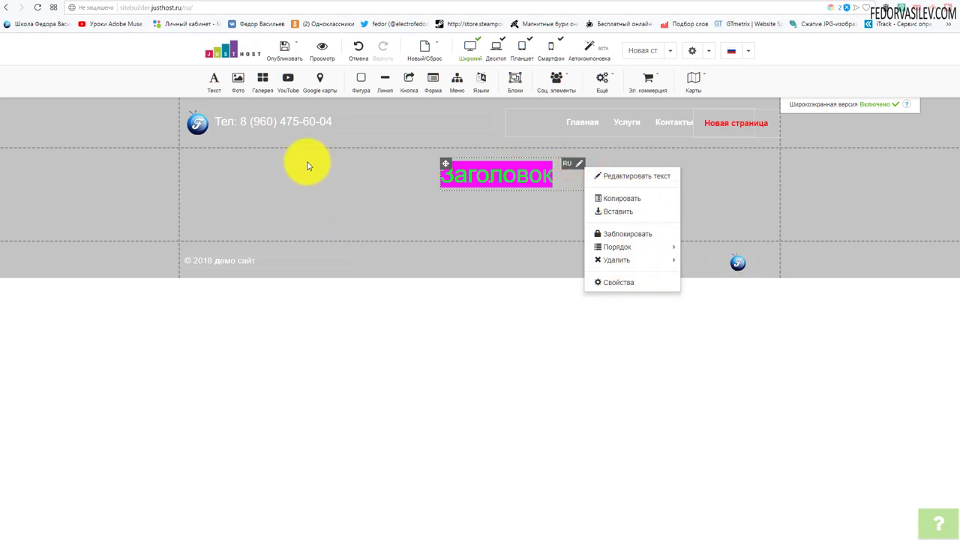
pyautogui.click(288, 69)
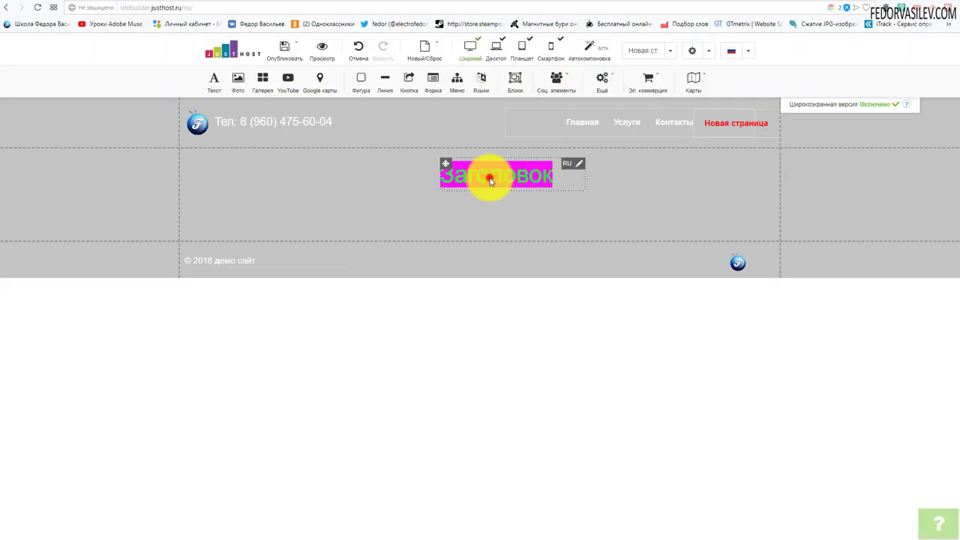
# - Replace the heading text "Заголовок" with "Галерея"
pyautogui.doubleClick(489, 176)
pyautogui.click(538, 182)
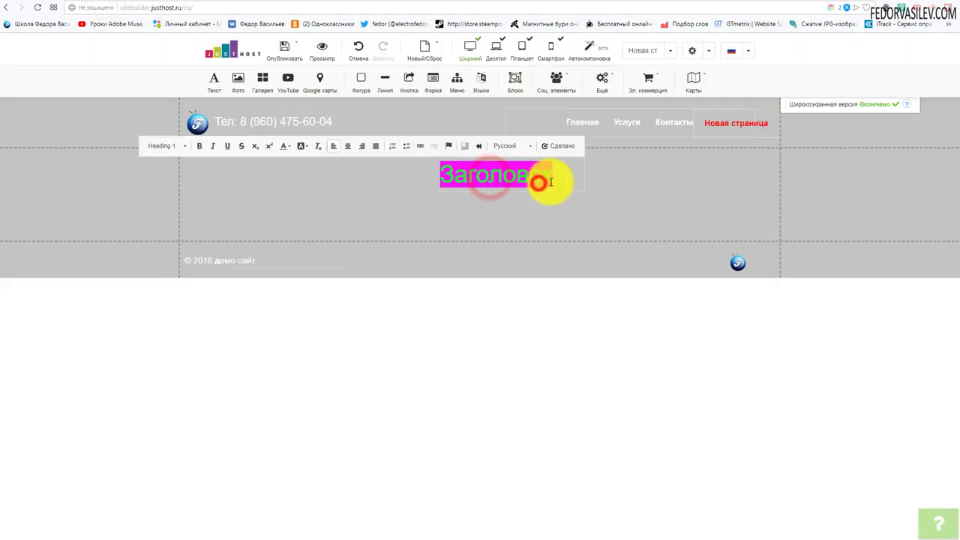
pyautogui.moveTo(550, 182); pyautogui.dragTo(397, 187)
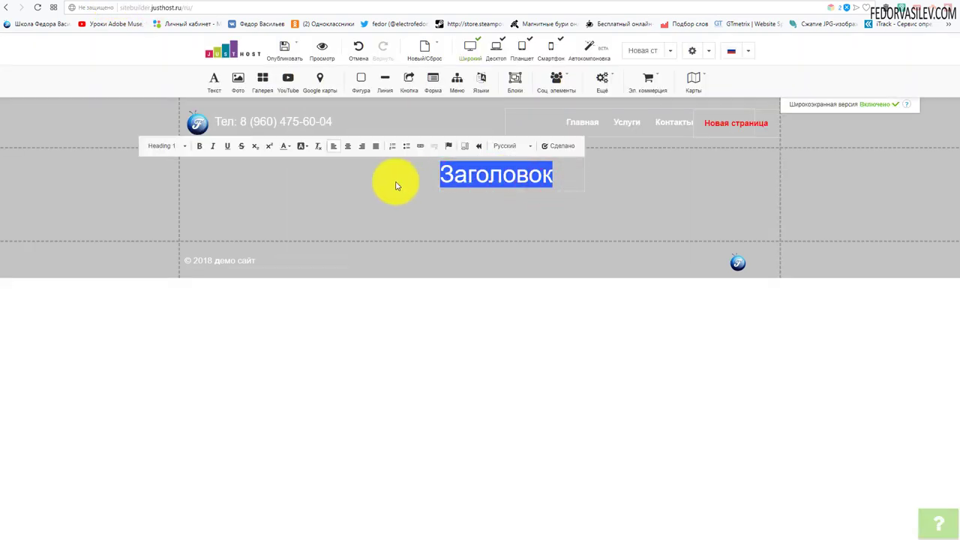
pyautogui.press('BackSpace')
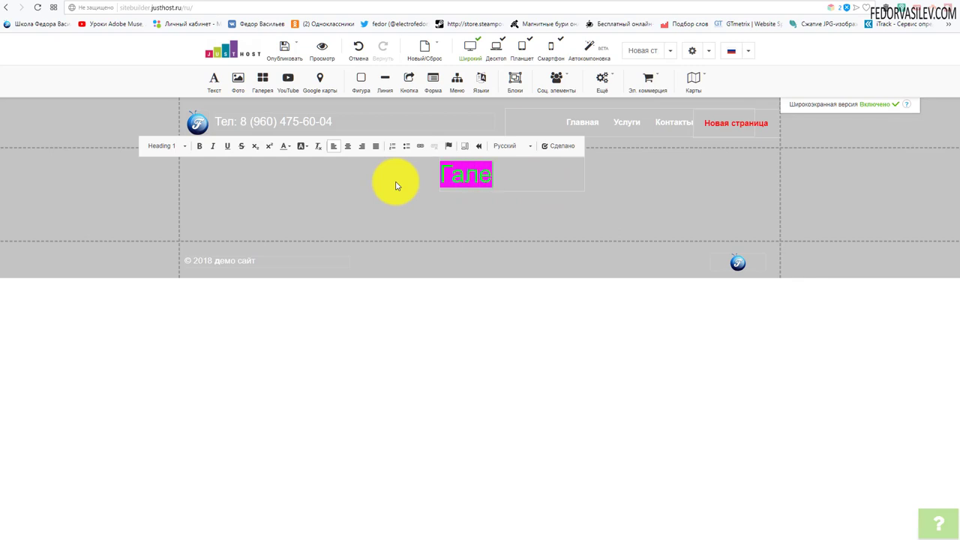
# - Reset the highlight colour of the "Галерея" heading to automatic
pyautogui.click(304, 147)
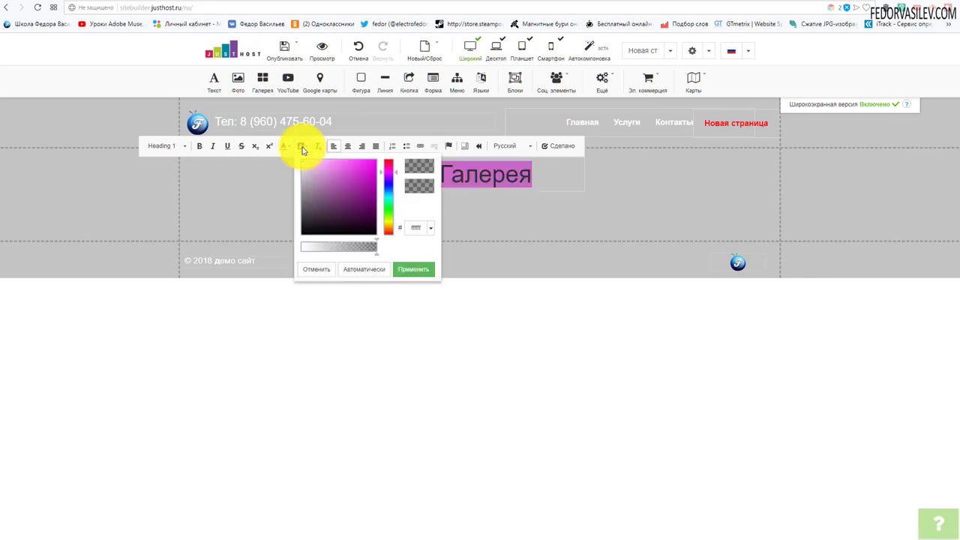
pyautogui.click(301, 147)
pyautogui.click(302, 147)
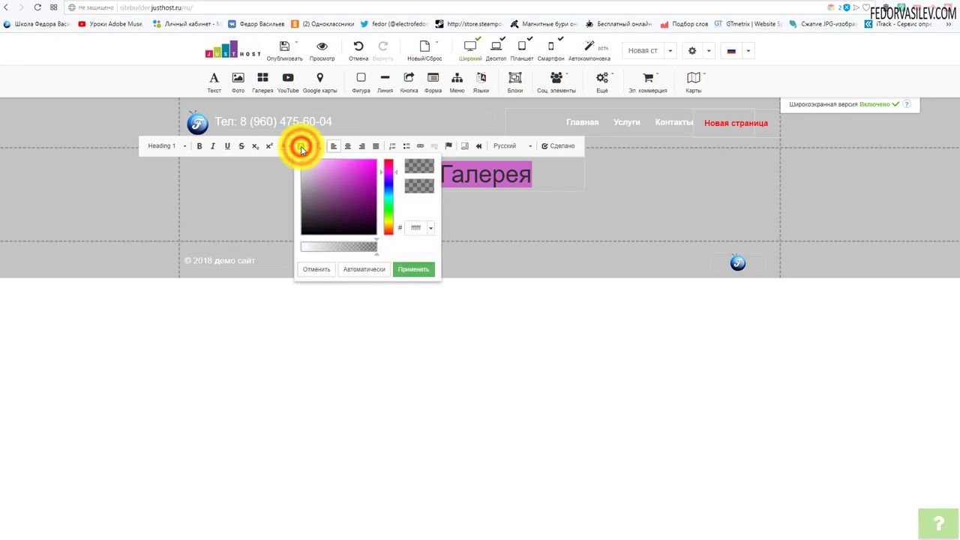
pyautogui.click(366, 270)
pyautogui.click(476, 171)
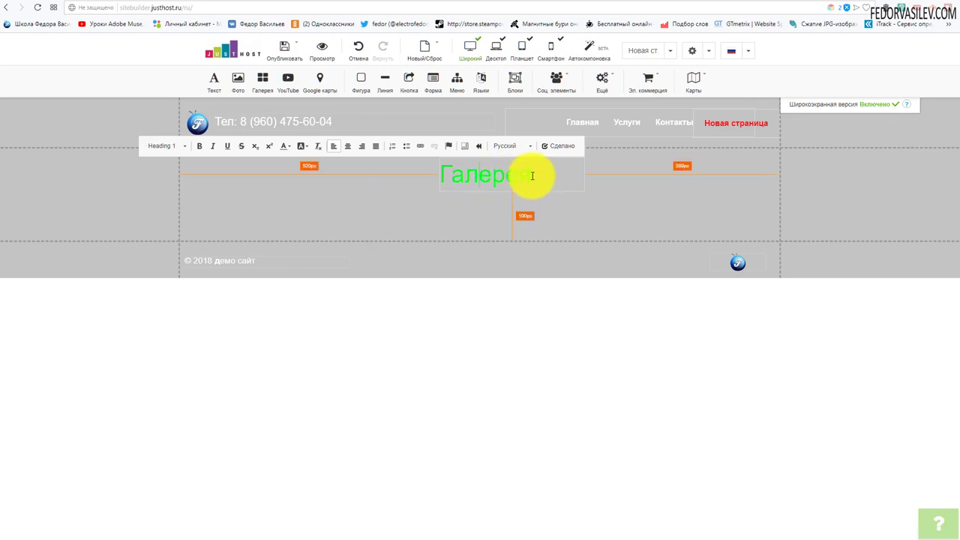
# - Set the text colour of the "Галерея" heading to blue-violet, finish editing the text and publish the site
pyautogui.moveTo(532, 176); pyautogui.dragTo(434, 174)
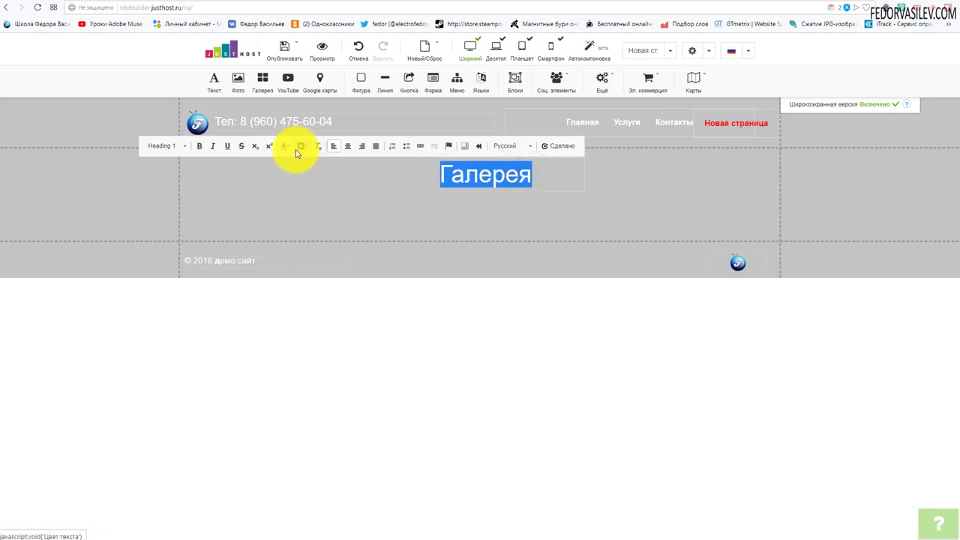
pyautogui.click(287, 147)
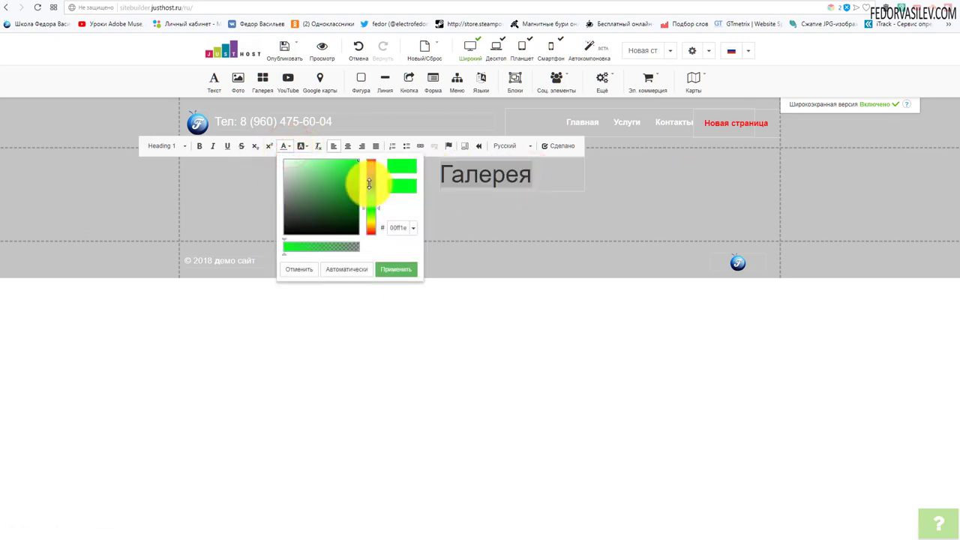
pyautogui.click(369, 183)
pyautogui.click(330, 161)
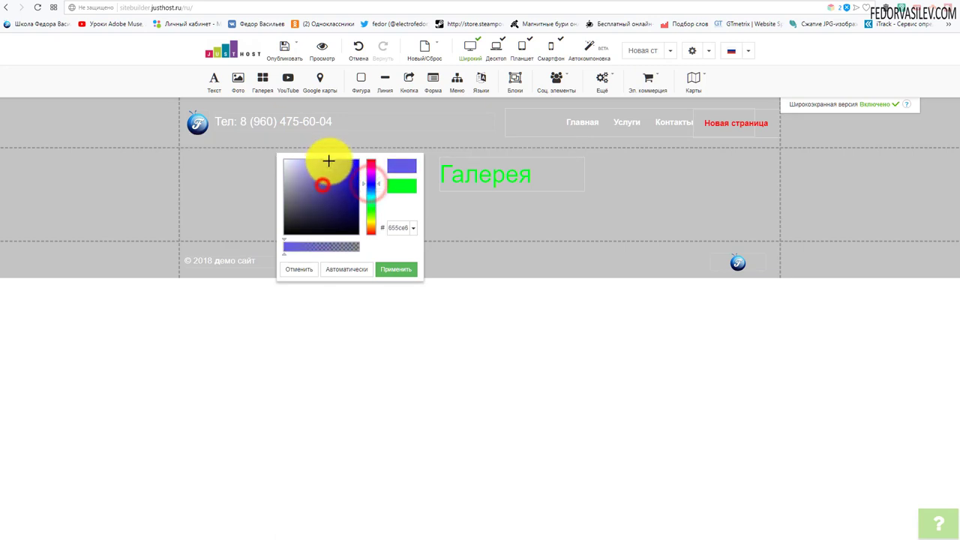
pyautogui.click(390, 268)
pyautogui.click(455, 175)
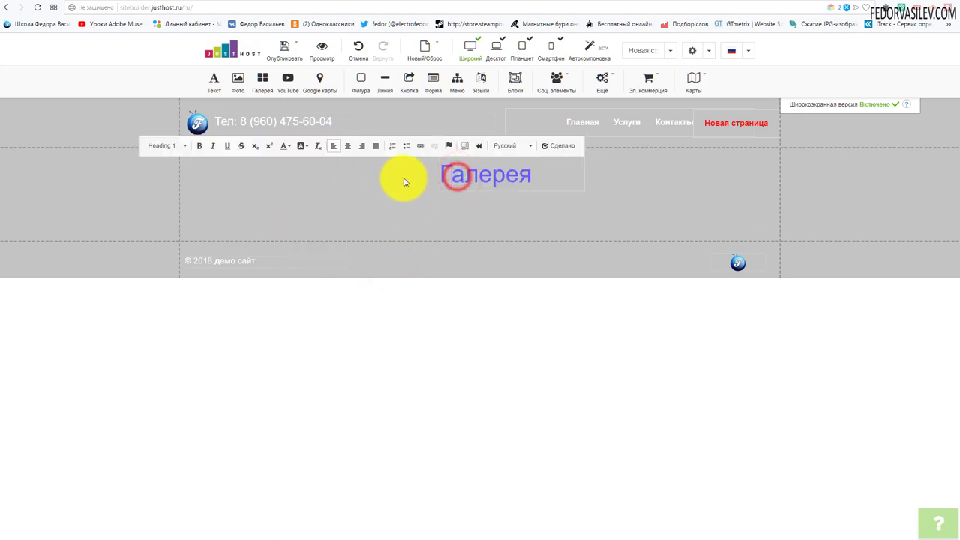
pyautogui.click(556, 145)
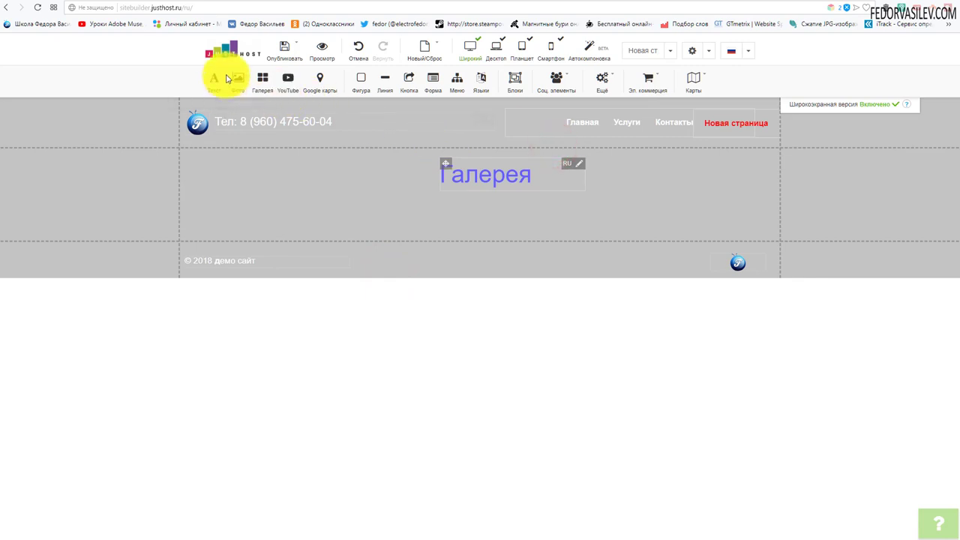
pyautogui.click(284, 47)
pyautogui.click(280, 87)
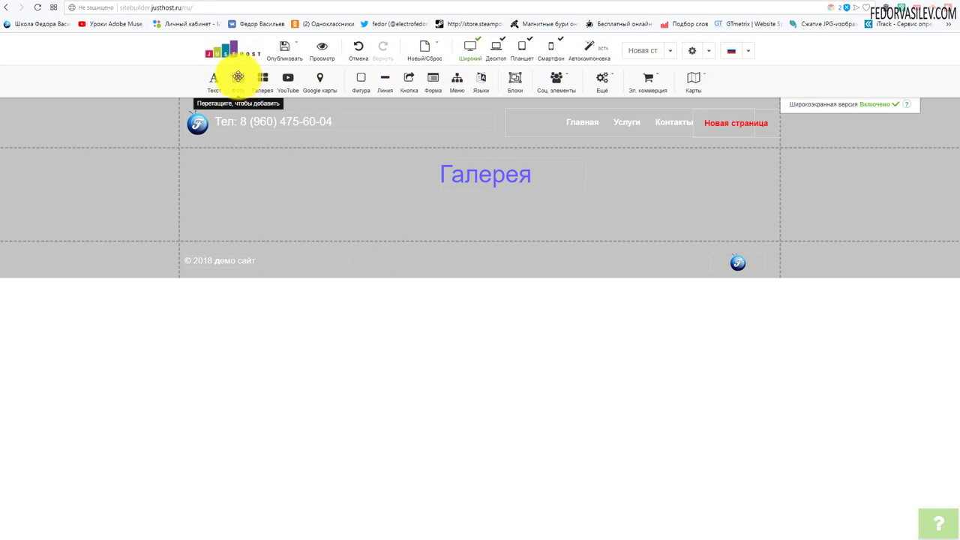
# - Add the photo of the man in the blue shirt below the "Галерея" heading and adjust its size and position
pyautogui.moveTo(238, 77); pyautogui.dragTo(457, 272)
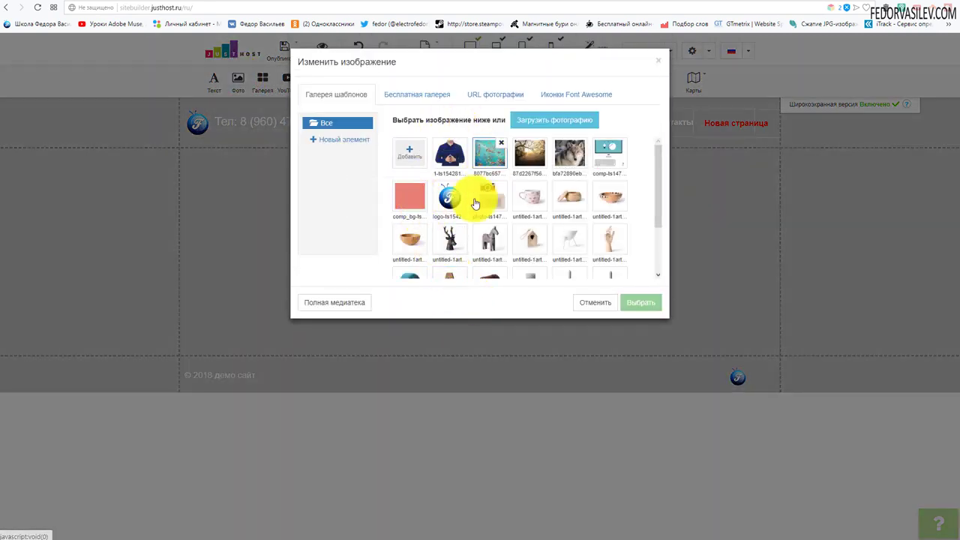
pyautogui.click(450, 156)
pyautogui.click(630, 305)
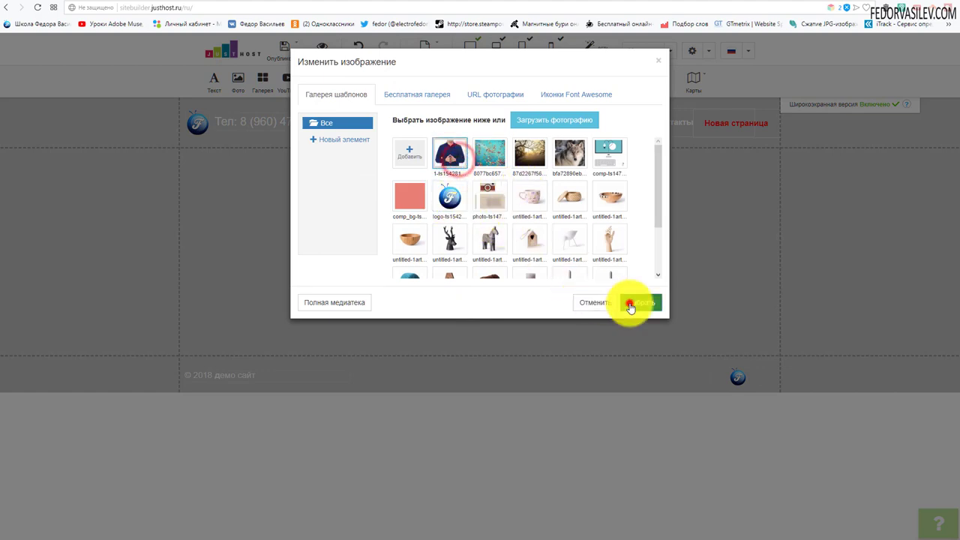
pyautogui.moveTo(454, 211); pyautogui.dragTo(396, 347)
pyautogui.moveTo(531, 467); pyautogui.dragTo(288, 177)
pyautogui.moveTo(439, 382); pyautogui.dragTo(515, 419)
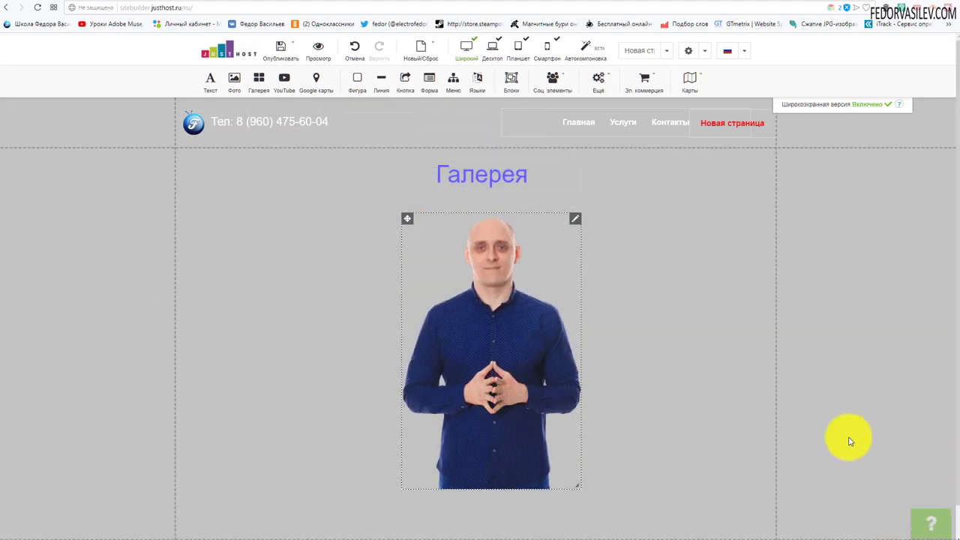
# - Delete the photo of the man below the "Галерея" heading
pyautogui.click(575, 219)
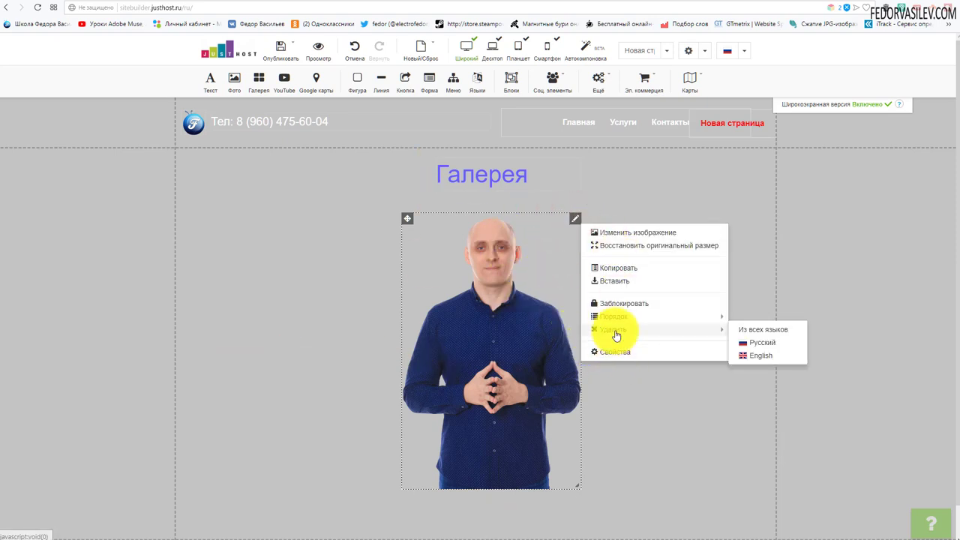
pyautogui.click(616, 332)
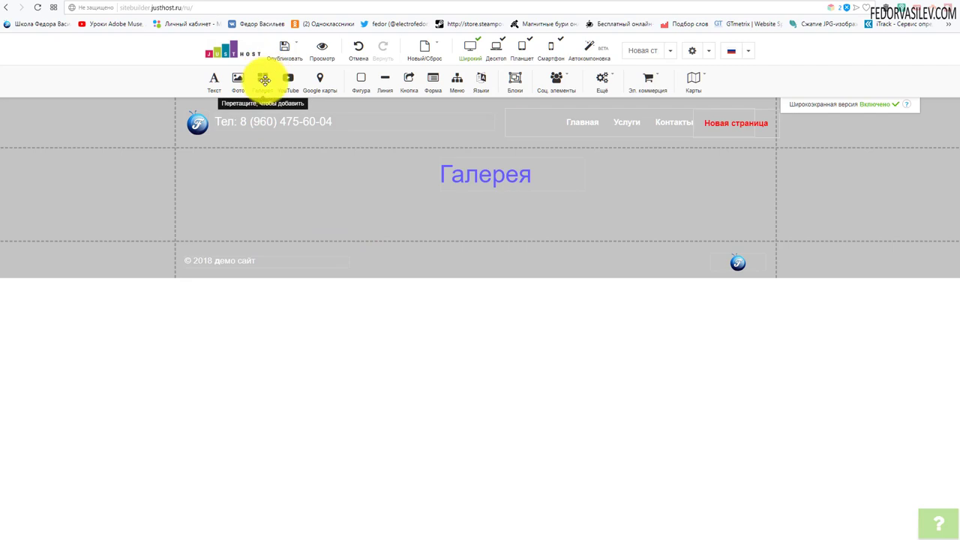
# - Place a photo gallery below the "Галерея" heading and select the blossom, sunlit trees and wolf images from the template gallery
pyautogui.moveTo(262, 81); pyautogui.dragTo(441, 212)
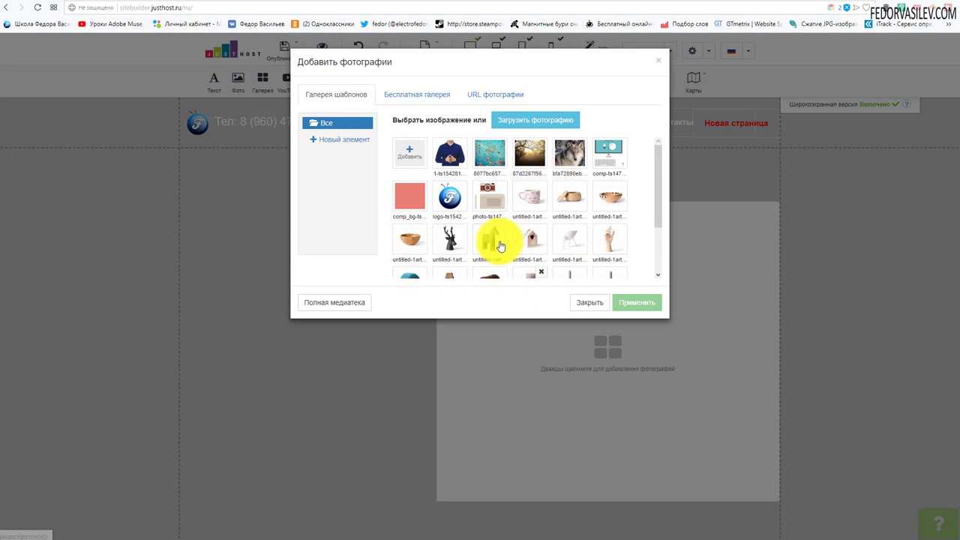
pyautogui.click(492, 158)
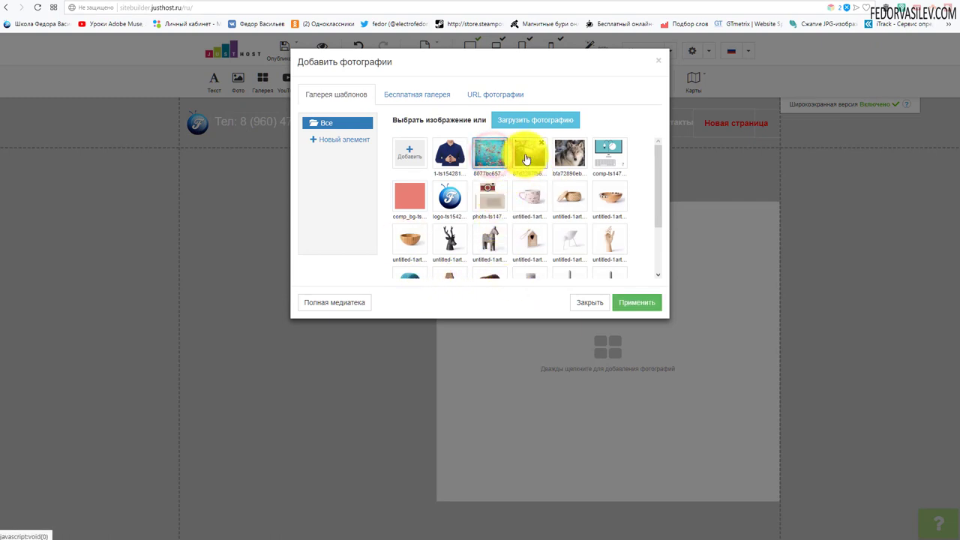
pyautogui.click(562, 154)
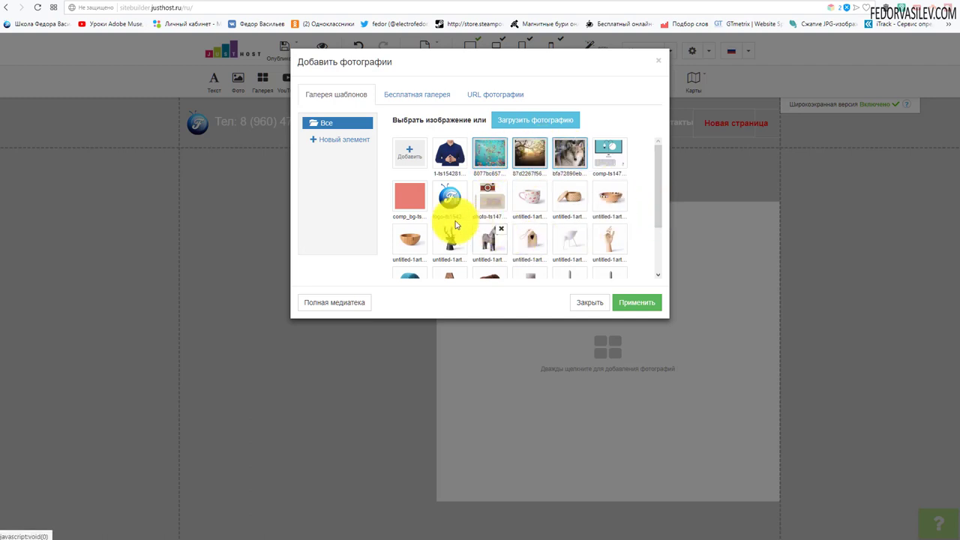
pyautogui.scroll(-1, 486, 205)
pyautogui.scroll(1, 491, 206)
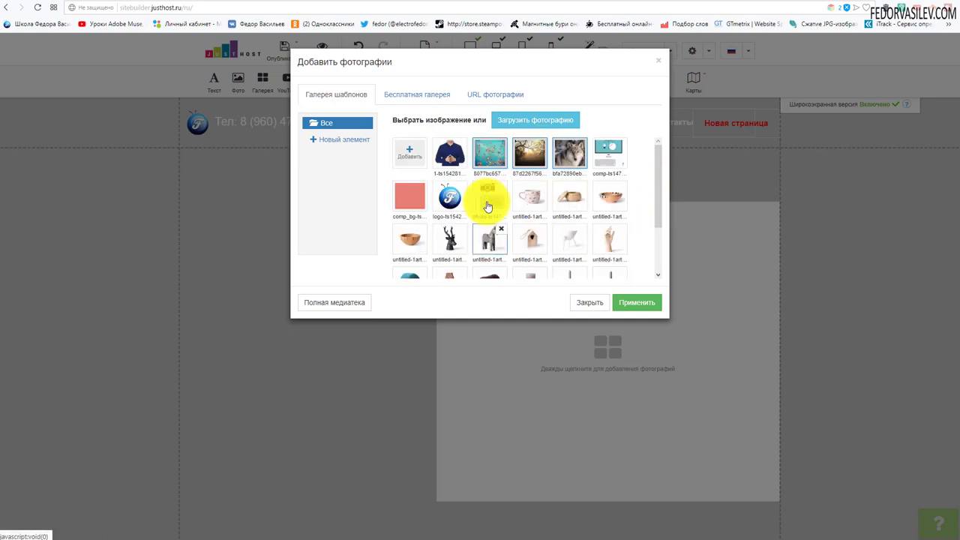
pyautogui.scroll(-2, 425, 189)
pyautogui.scroll(3, 424, 225)
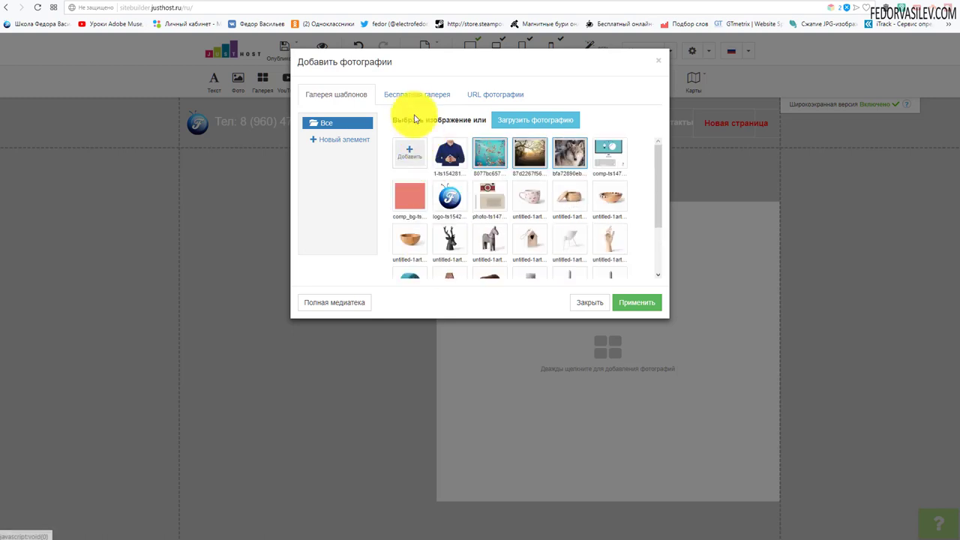
# - Select all eight first-row photos and the first five second-row photos in the free gallery and add the selection to the photo gallery
pyautogui.click(418, 100)
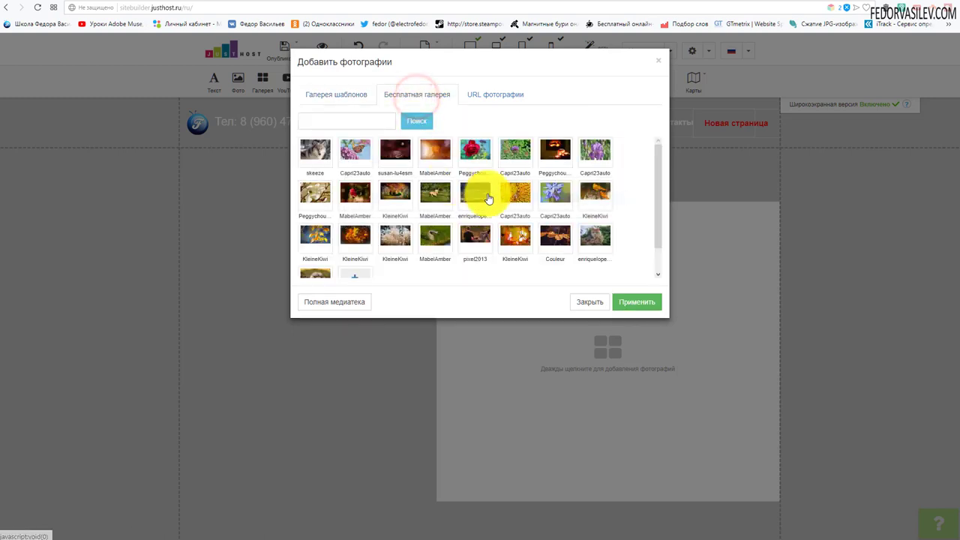
pyautogui.click(352, 154)
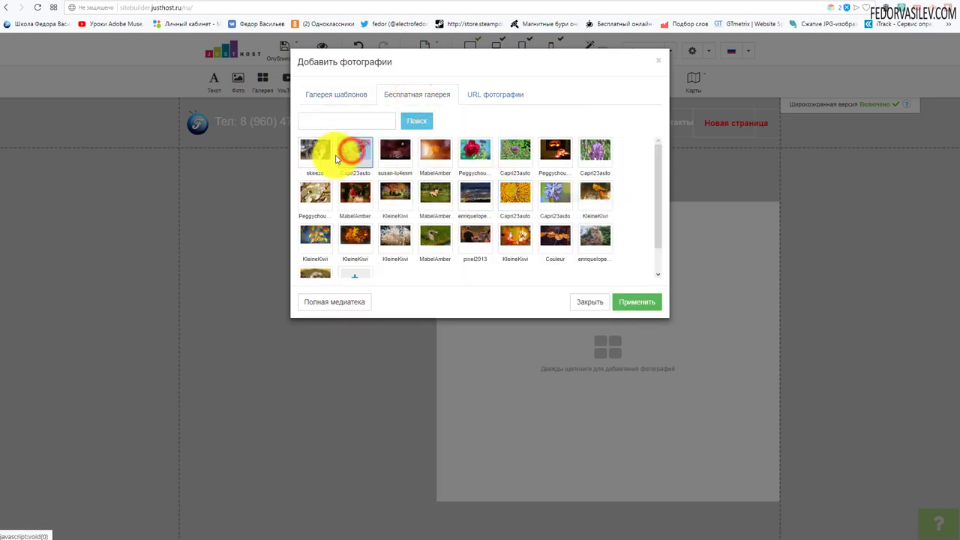
pyautogui.click(313, 150)
pyautogui.click(394, 149)
pyautogui.click(437, 156)
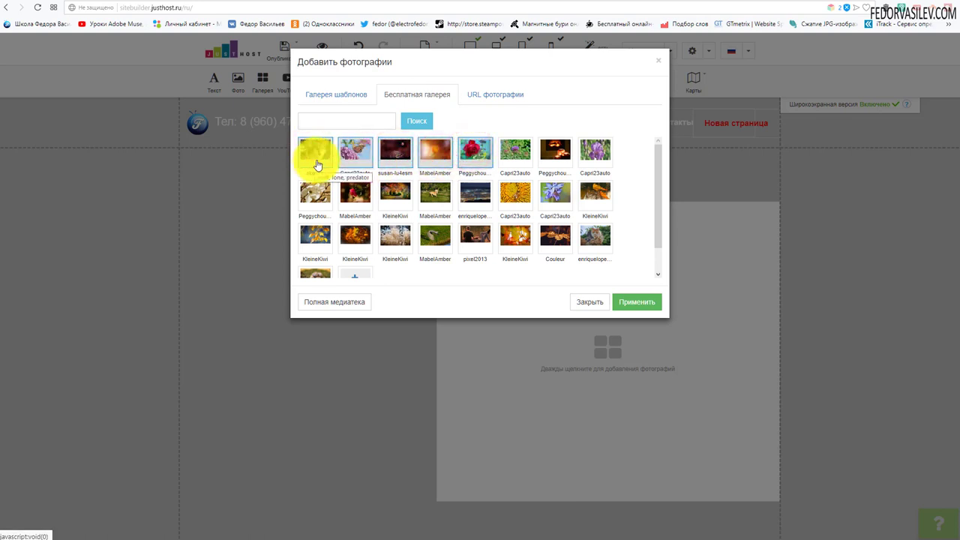
pyautogui.click(557, 154)
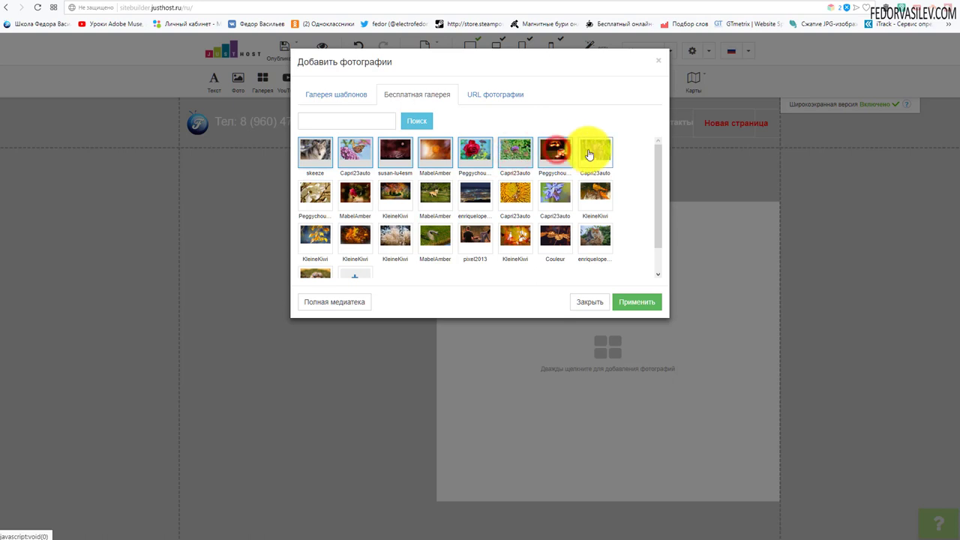
pyautogui.click(593, 151)
pyautogui.click(315, 193)
pyautogui.click(355, 193)
pyautogui.click(391, 201)
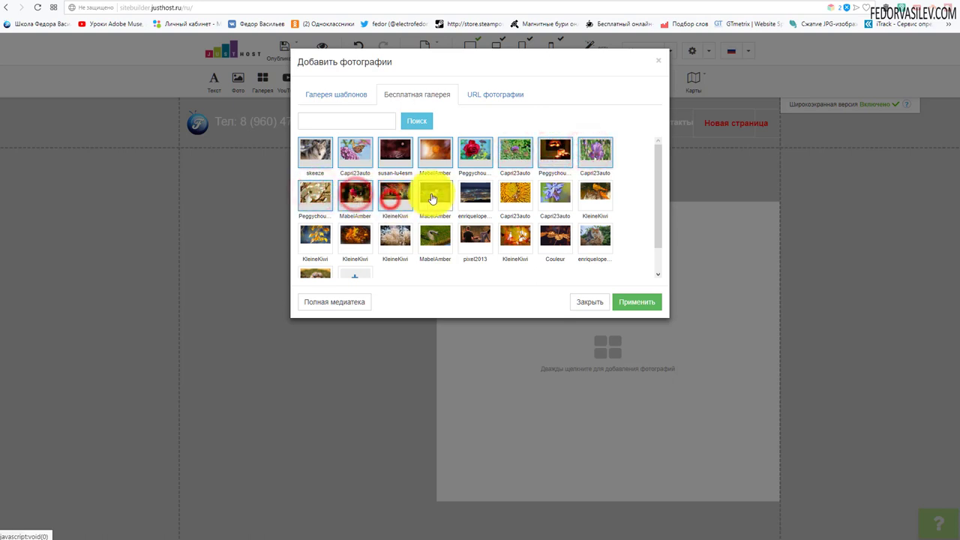
pyautogui.click(437, 195)
pyautogui.click(475, 195)
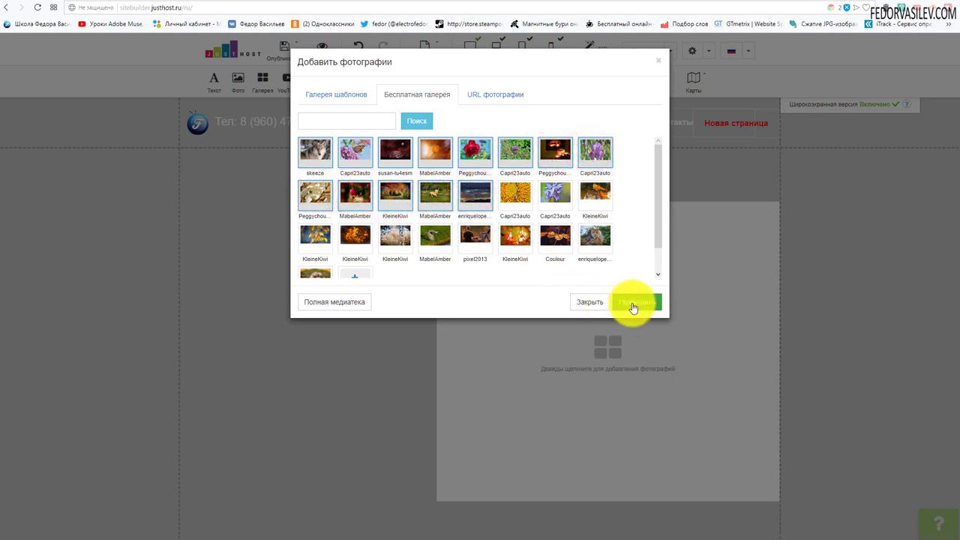
pyautogui.click(632, 304)
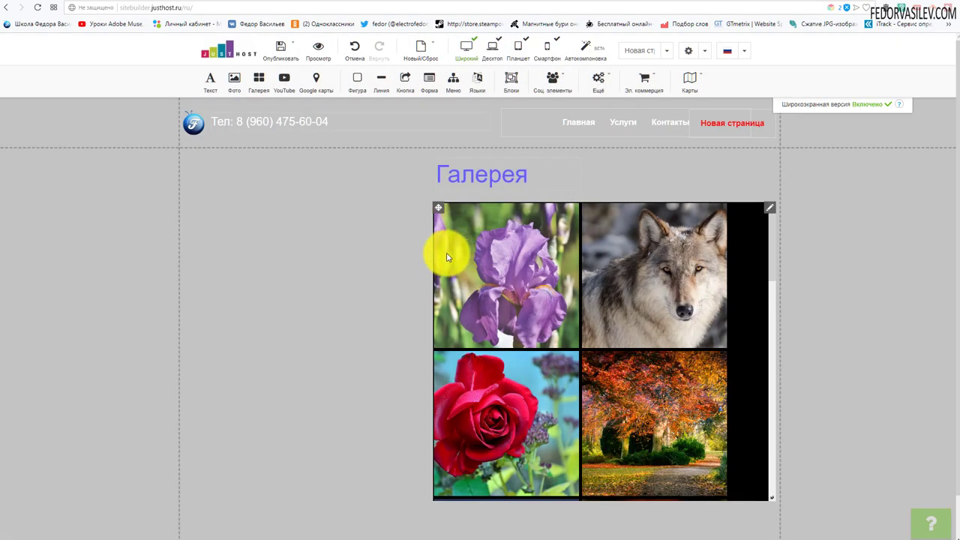
# - Move and widen the photo gallery to span the content area below the "Галерея" heading, and publish the site
pyautogui.moveTo(437, 206); pyautogui.dragTo(186, 217)
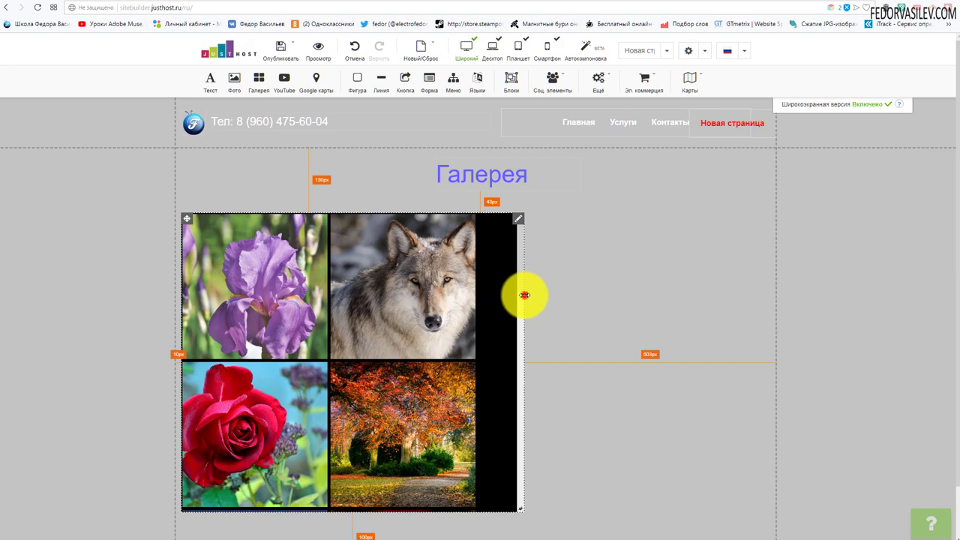
pyautogui.moveTo(525, 295); pyautogui.dragTo(769, 272)
pyautogui.scroll(-1, 553, 226)
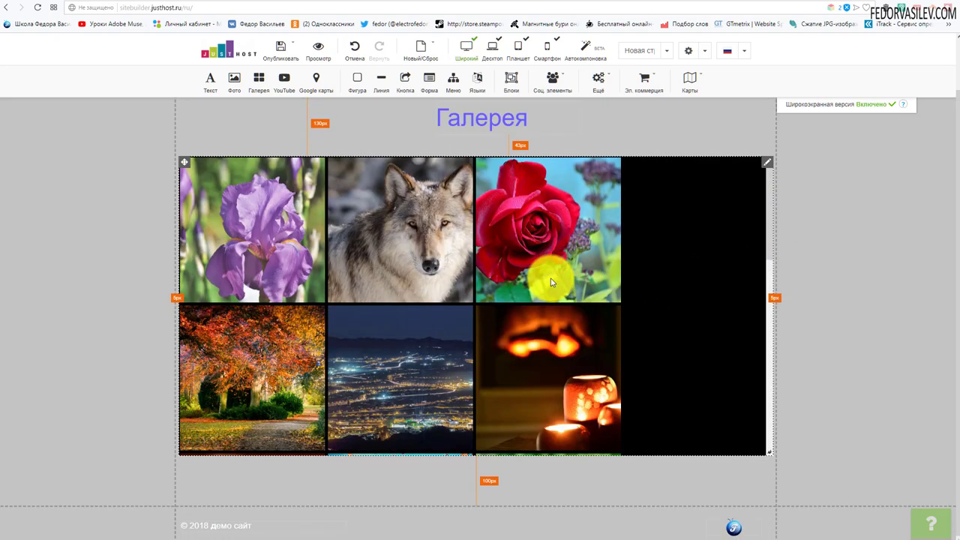
pyautogui.click(282, 64)
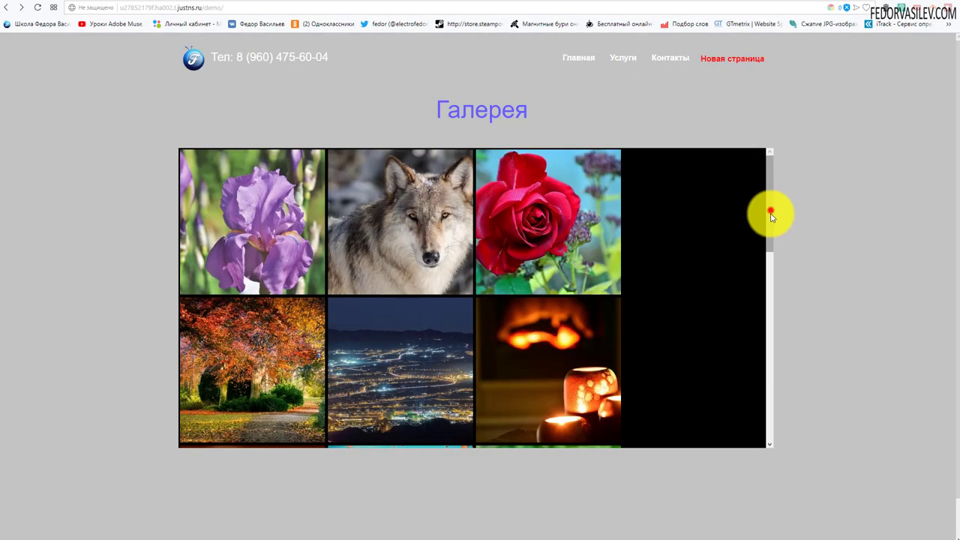
# - Examine the photos in the gallery on the published page
pyautogui.moveTo(772, 209); pyautogui.dragTo(785, 189)
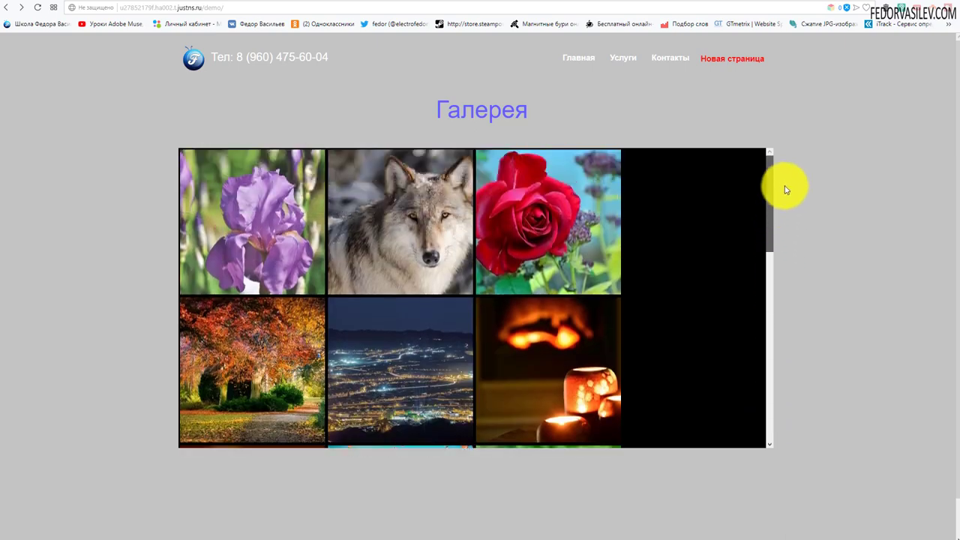
pyautogui.scroll(-6, 704, 200)
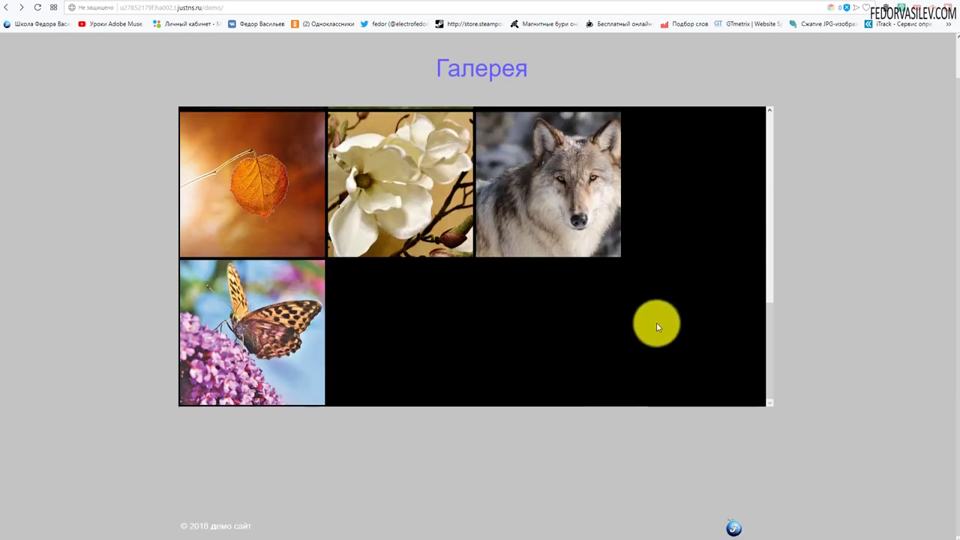
pyautogui.scroll(5, 397, 208)
pyautogui.scroll(-2, 493, 317)
pyautogui.scroll(2, 331, 303)
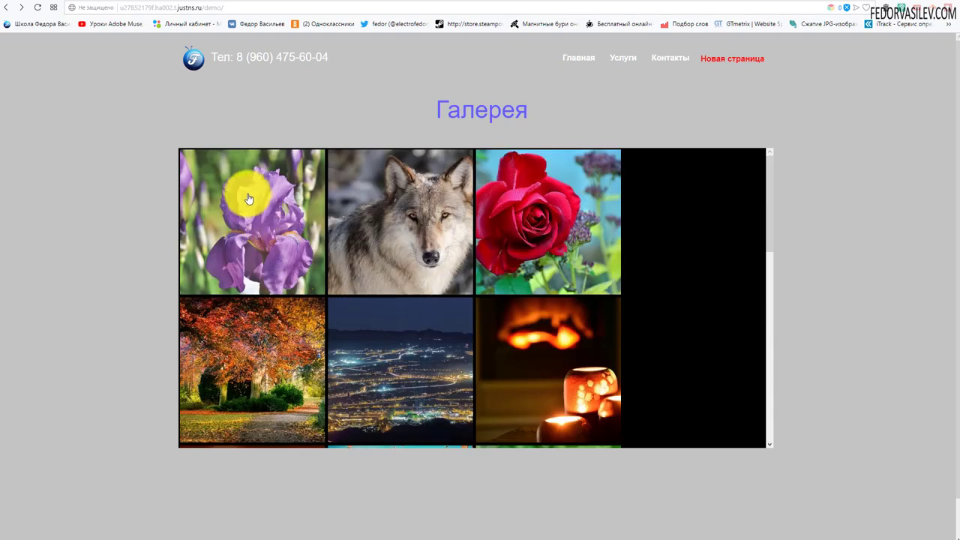
# - View the first four gallery photos at full size on the published page and look through the thumbnails
pyautogui.click(249, 199)
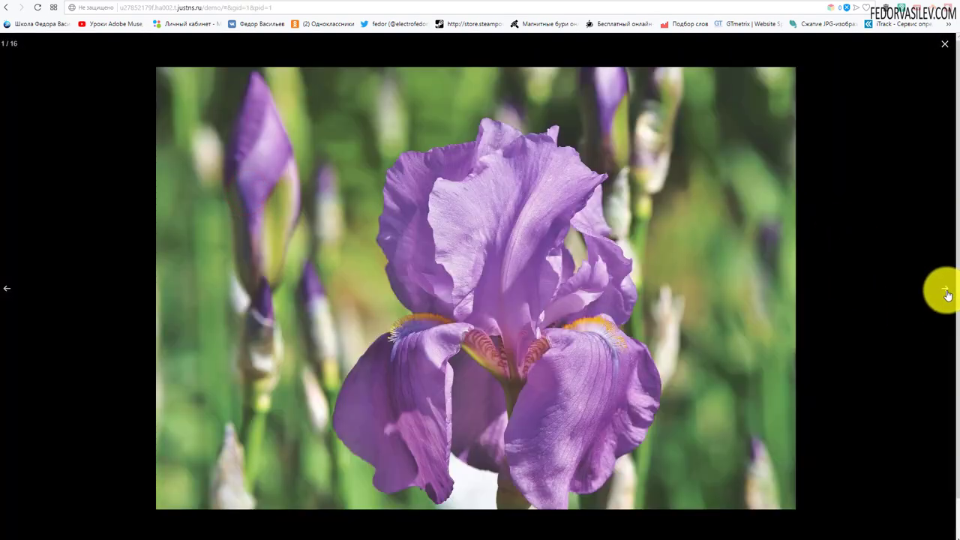
pyautogui.click(946, 291)
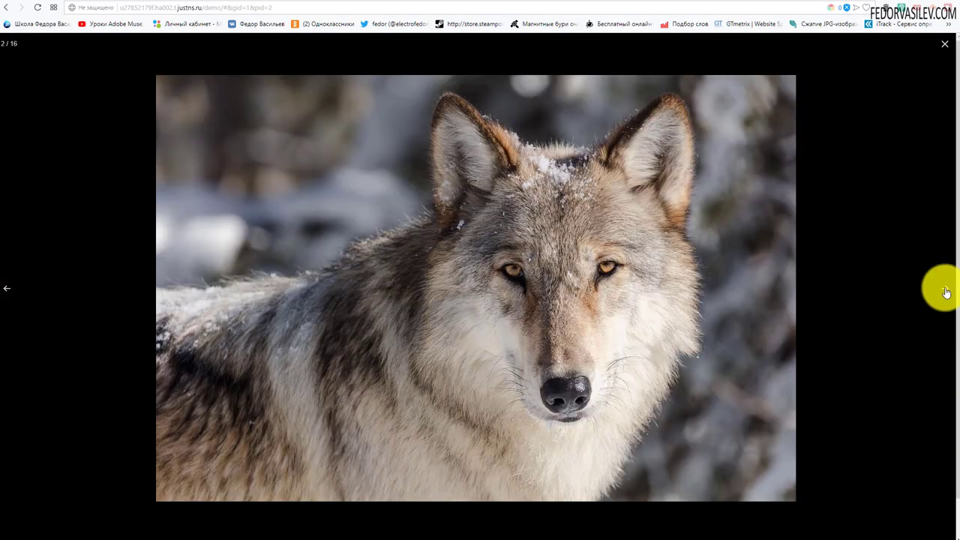
pyautogui.click(946, 292)
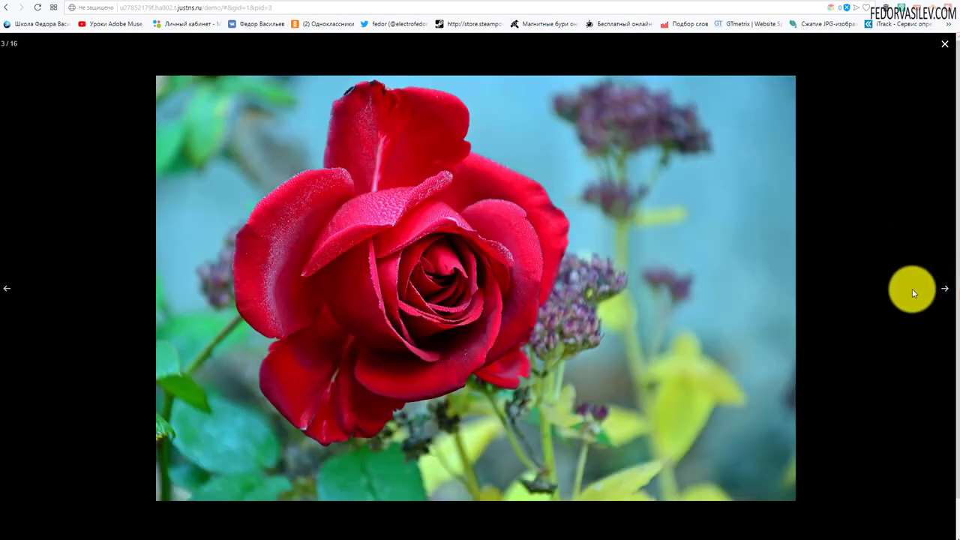
pyautogui.click(947, 290)
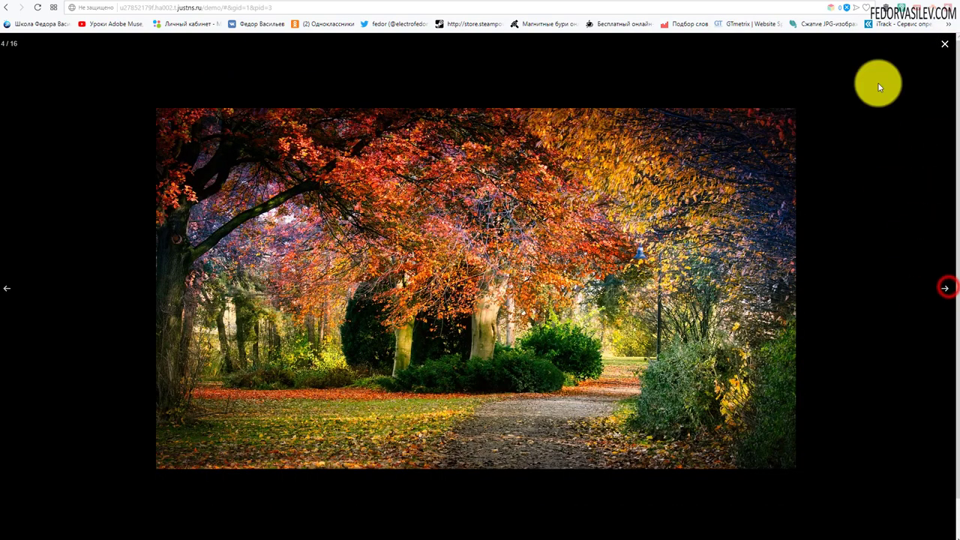
pyautogui.click(941, 48)
pyautogui.scroll(-4, 443, 203)
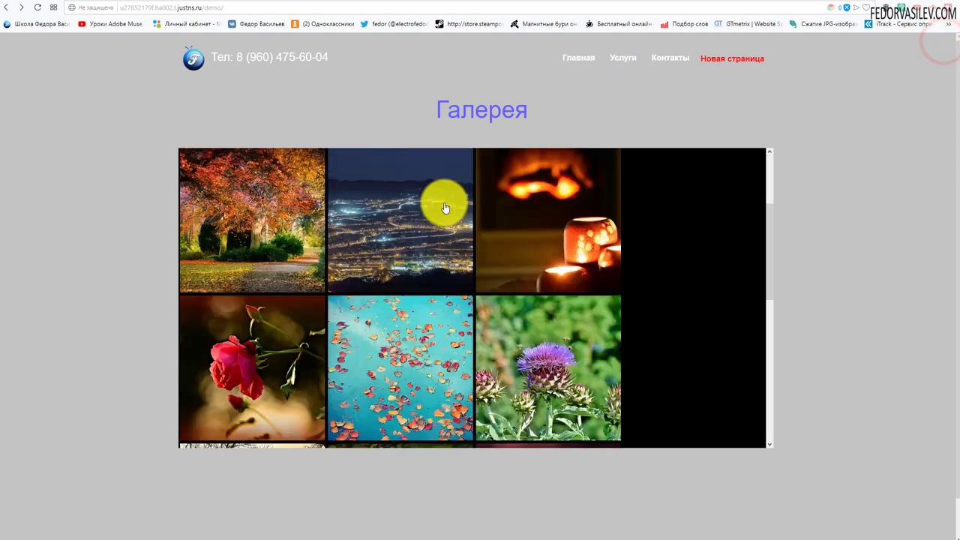
pyautogui.scroll(4, 327, 197)
# - Return to the site builder and open the photo gallery's properties
pyautogui.hotkey('ctrl', 'Tab')
pyautogui.rightClick(770, 192)
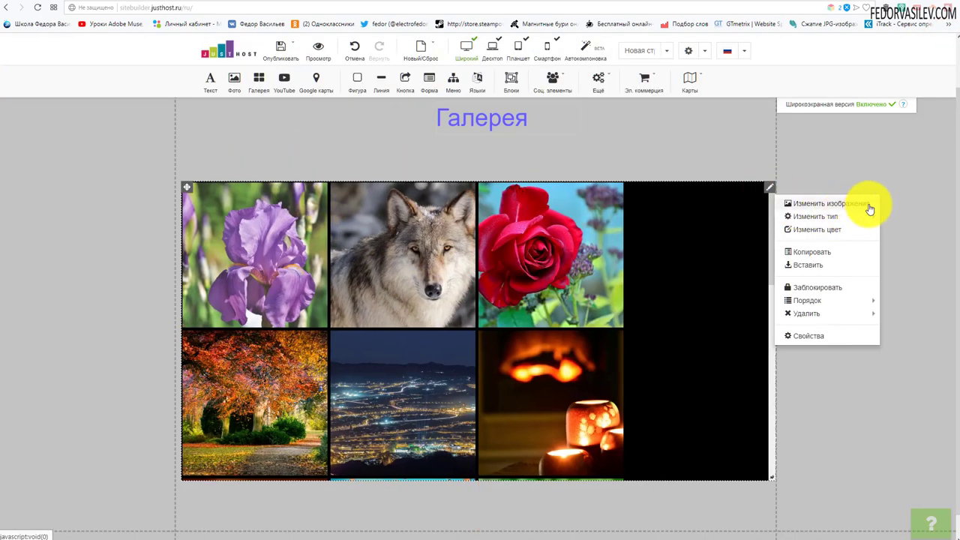
pyautogui.moveTo(854, 220)
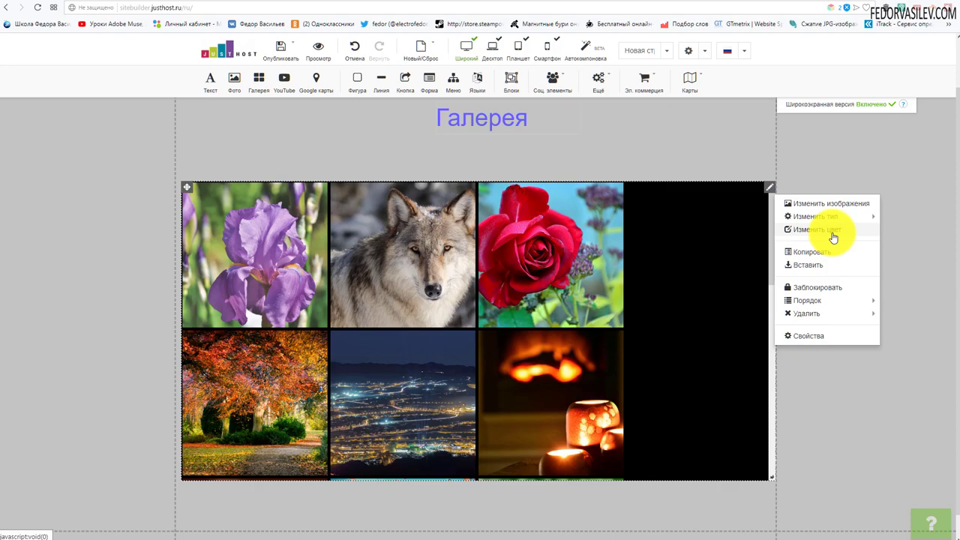
pyautogui.click(810, 335)
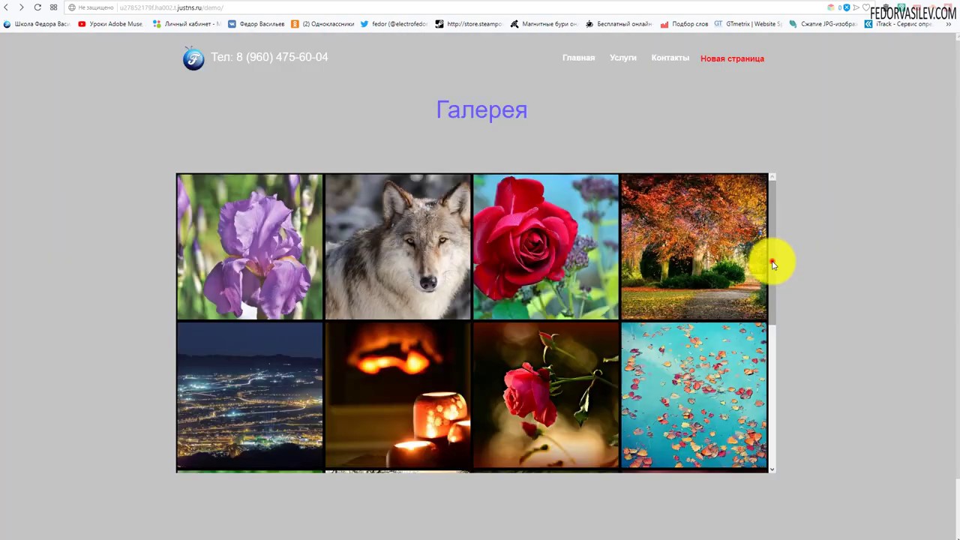
# - Examine the rearranged thumbnails on the published page and view the purple iris photo at full size
pyautogui.moveTo(773, 261); pyautogui.dragTo(695, 294)
pyautogui.scroll(-5, 666, 340)
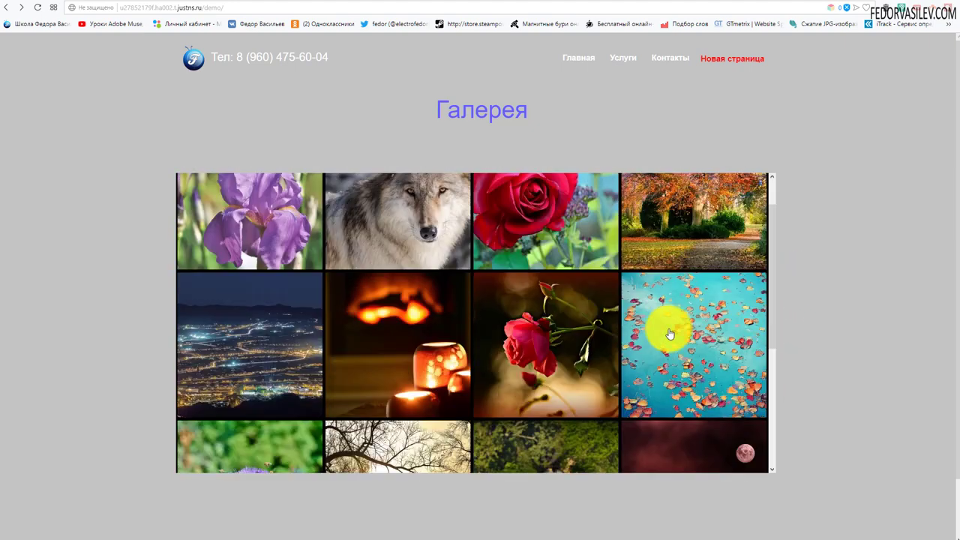
pyautogui.scroll(5, 677, 403)
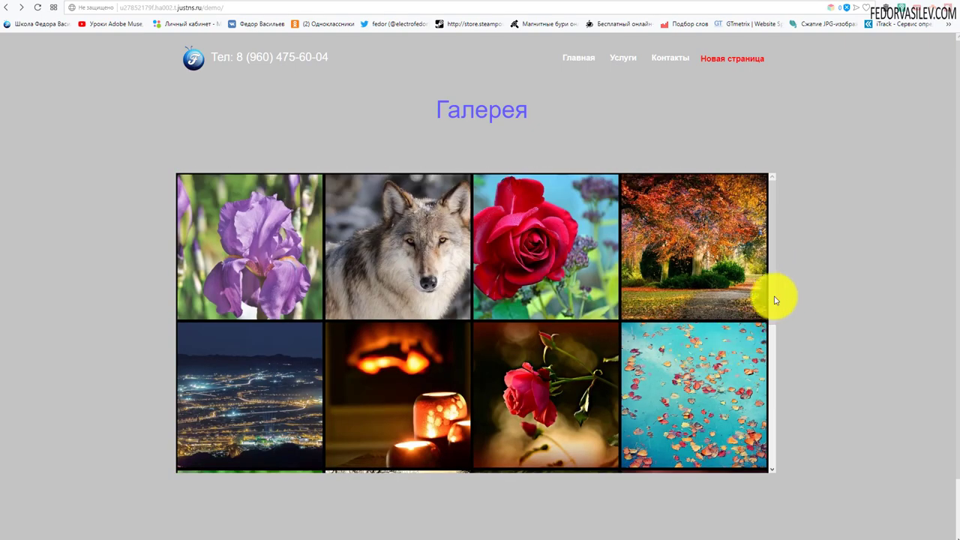
pyautogui.moveTo(773, 275); pyautogui.dragTo(761, 440)
pyautogui.scroll(-1, 761, 439)
pyautogui.scroll(3, 275, 231)
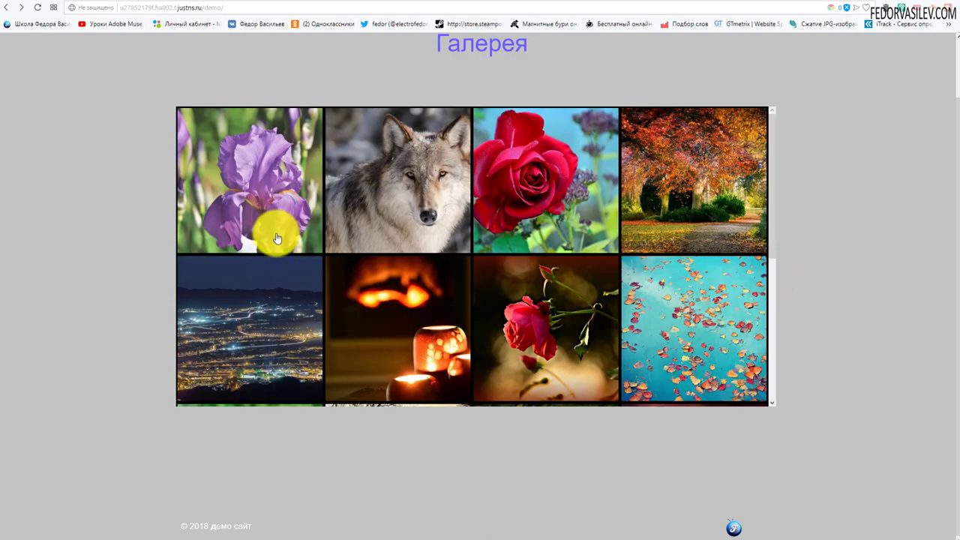
pyautogui.click(238, 238)
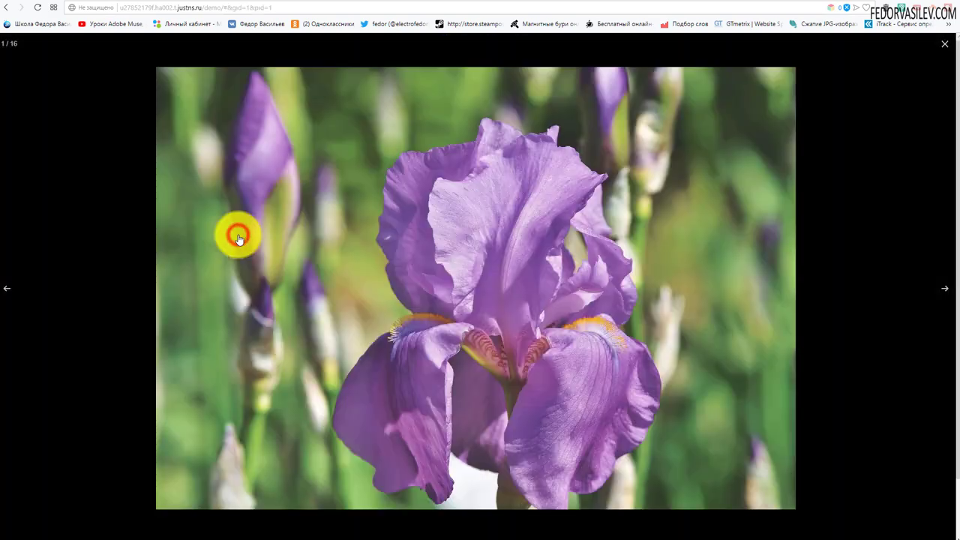
pyautogui.click(80, 79)
# - Switch back to the site builder and turn off the full-screen-width option in the photo gallery's properties
pyautogui.click(105, 4)
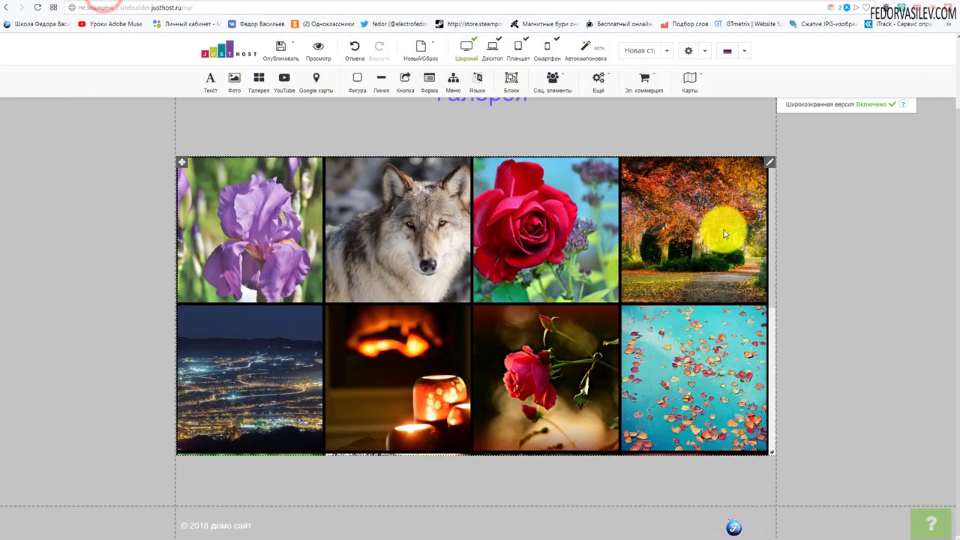
pyautogui.click(769, 162)
pyautogui.click(798, 309)
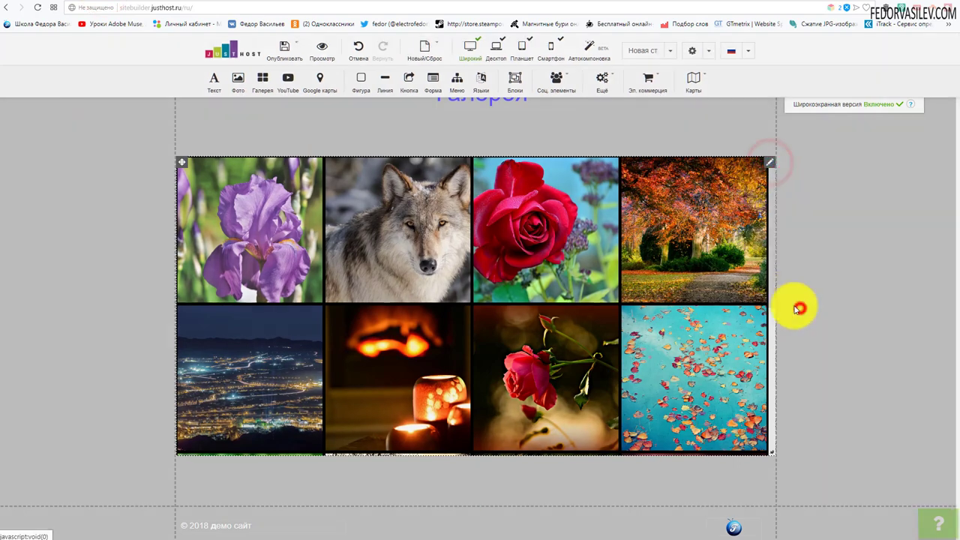
pyautogui.click(395, 93)
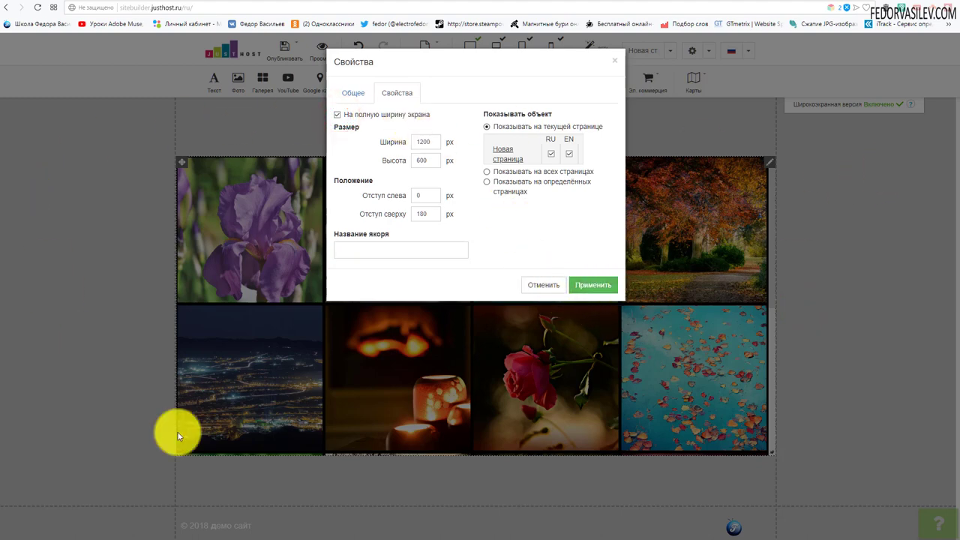
pyautogui.click(338, 117)
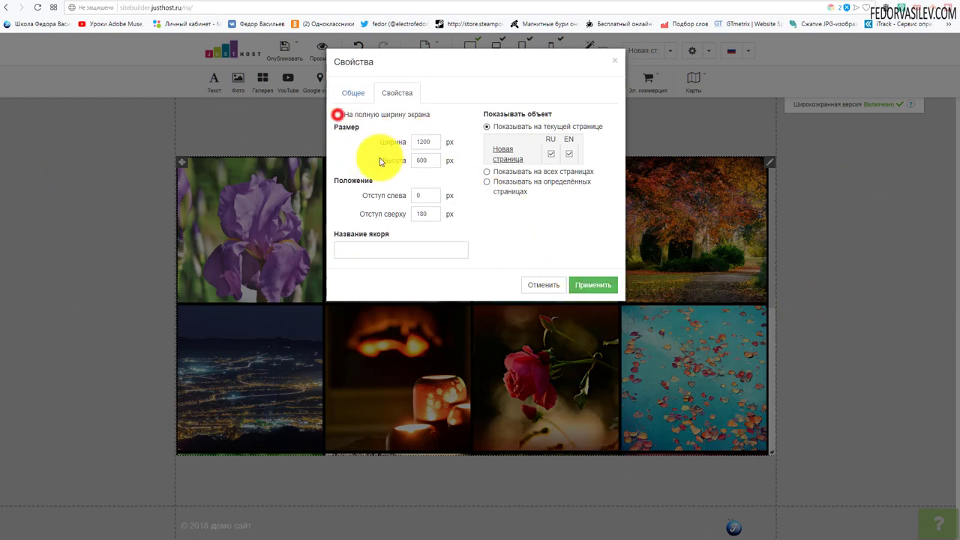
pyautogui.click(593, 286)
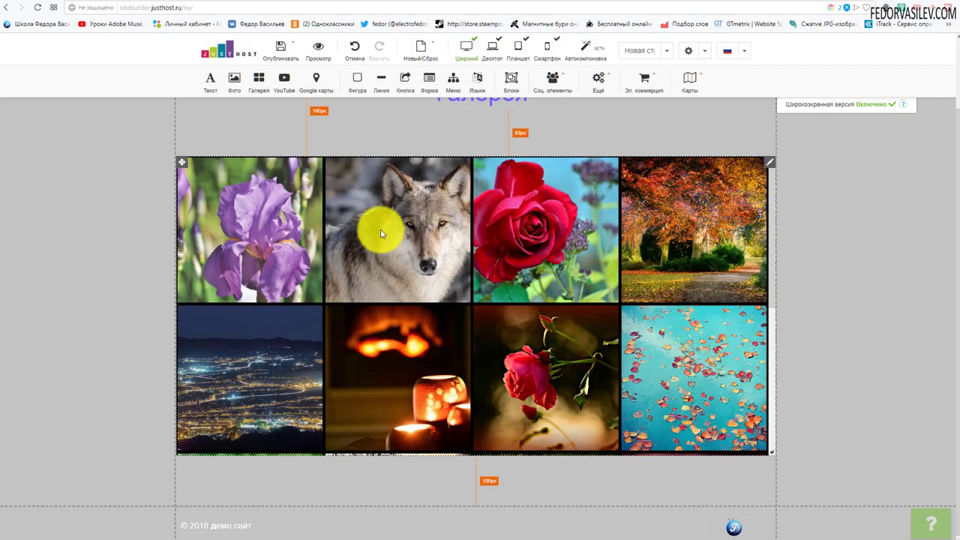
# - Add the black deer head image to the photo gallery and view it at full size on the published page
pyautogui.click(772, 164)
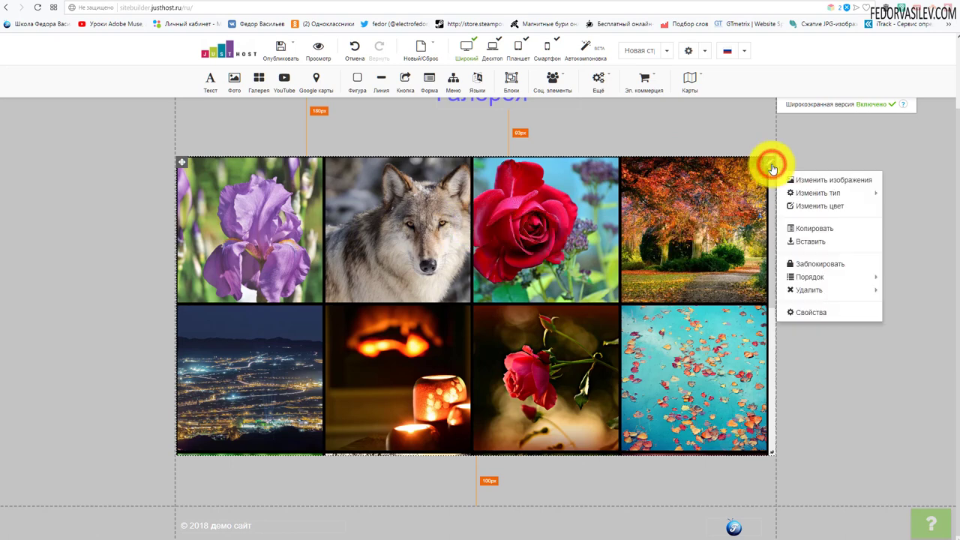
pyautogui.click(807, 313)
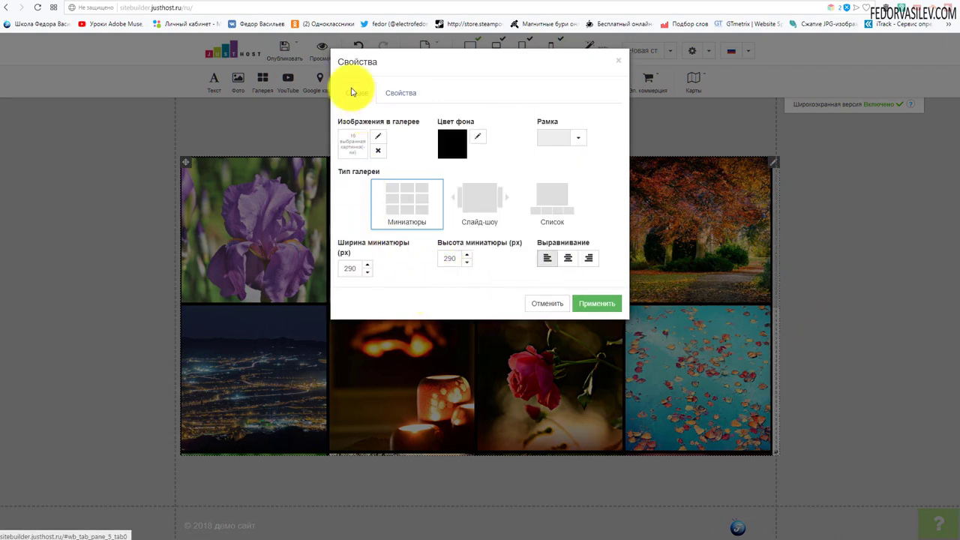
pyautogui.click(350, 143)
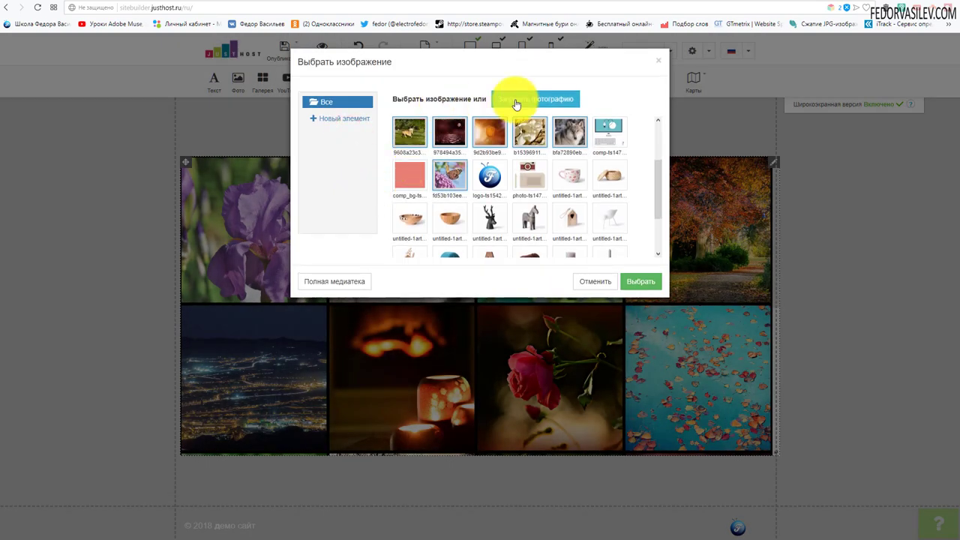
pyautogui.click(489, 218)
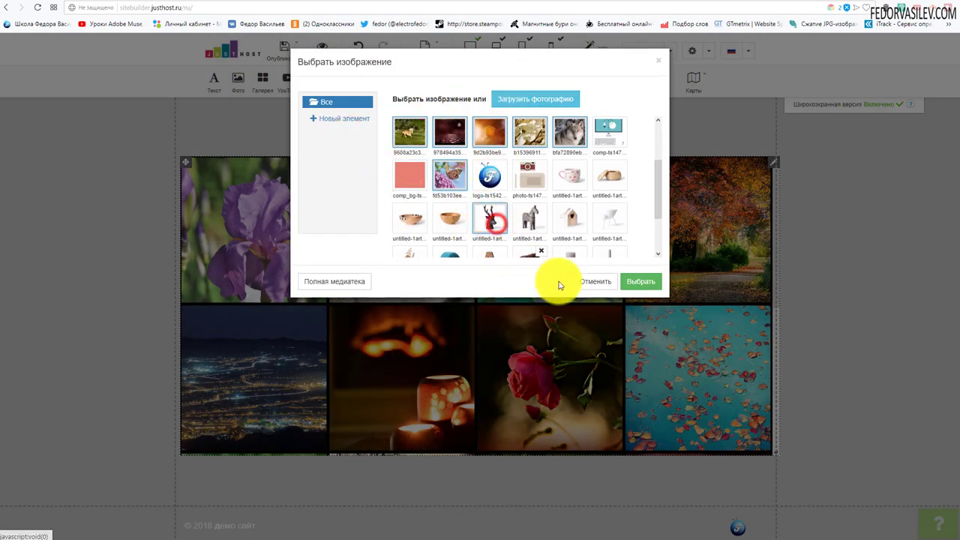
pyautogui.click(627, 282)
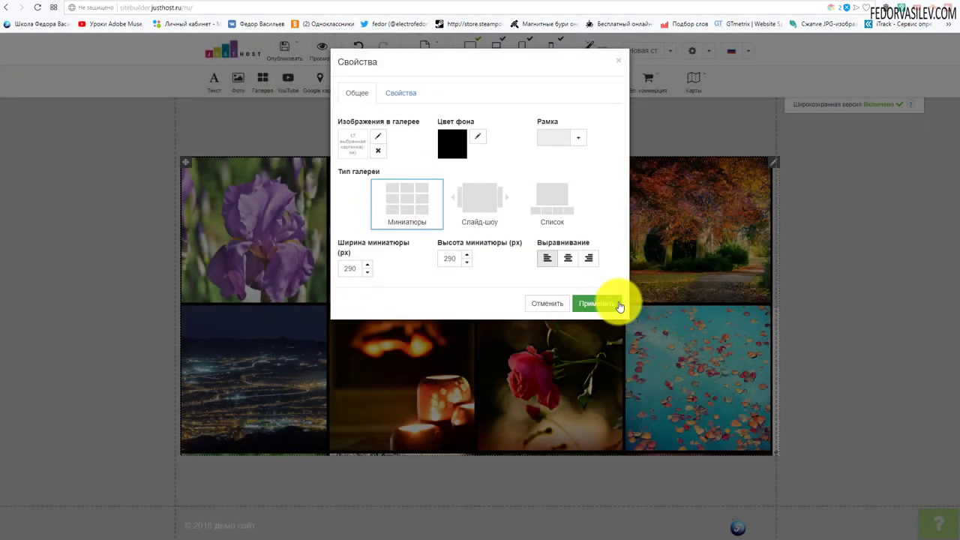
pyautogui.click(602, 303)
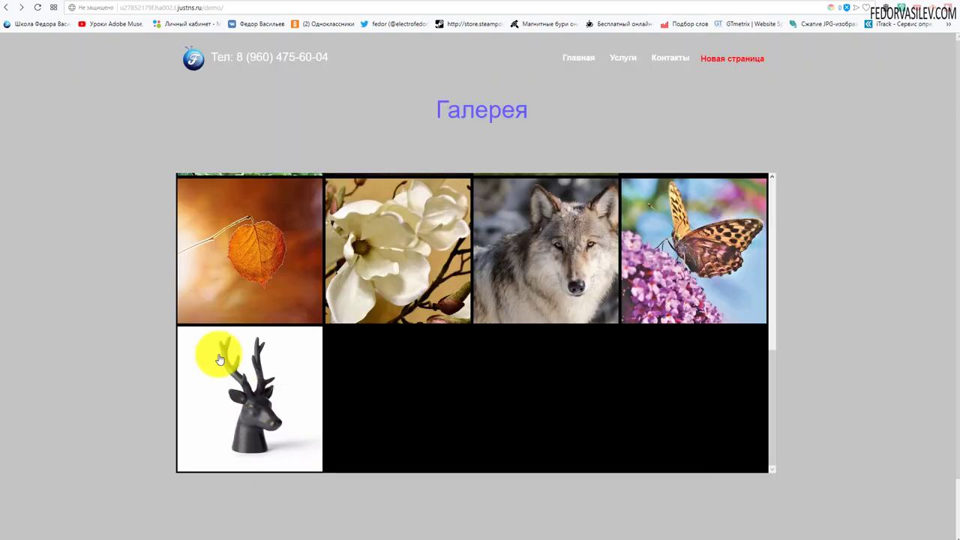
pyautogui.click(259, 386)
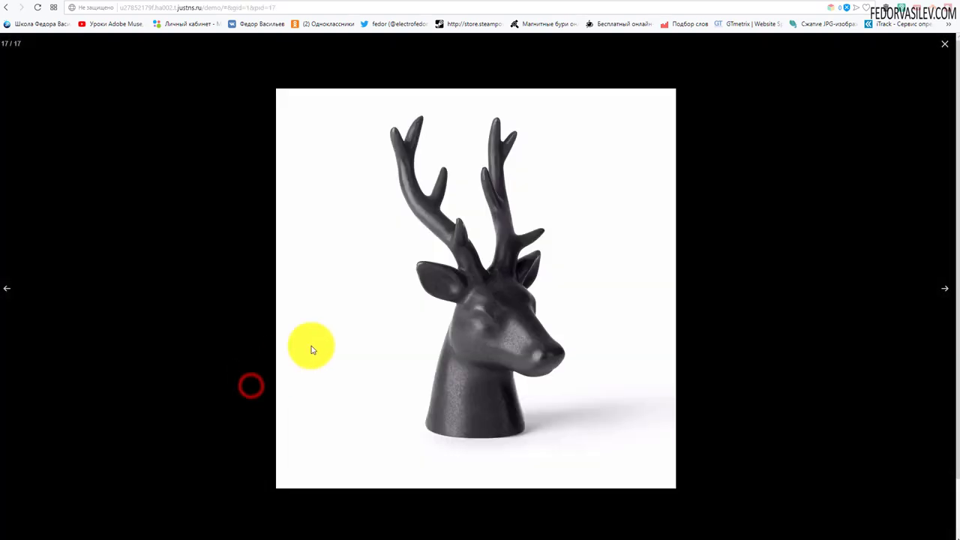
pyautogui.click(945, 47)
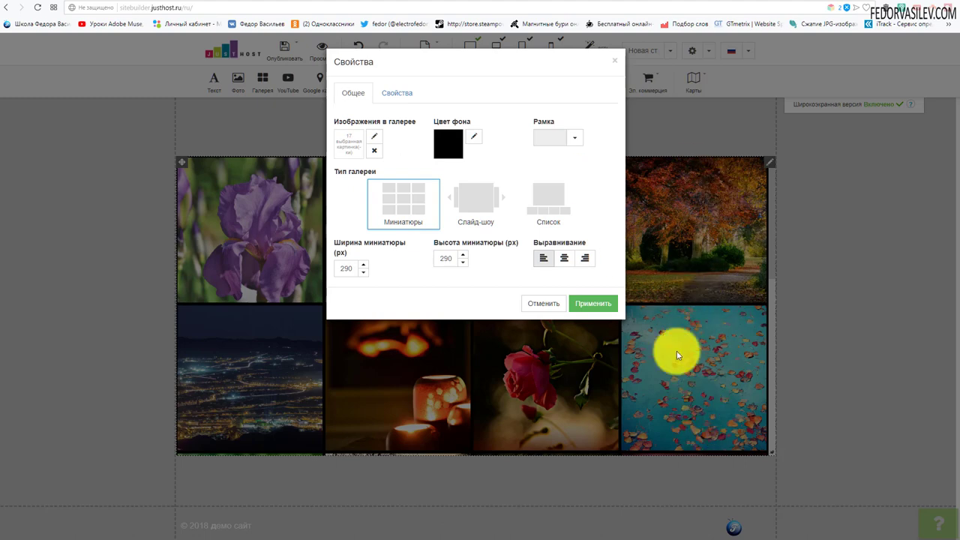
# - Try a grey b0b0b0 background for the gallery, look over the border styles and close the properties without applying
pyautogui.click(473, 136)
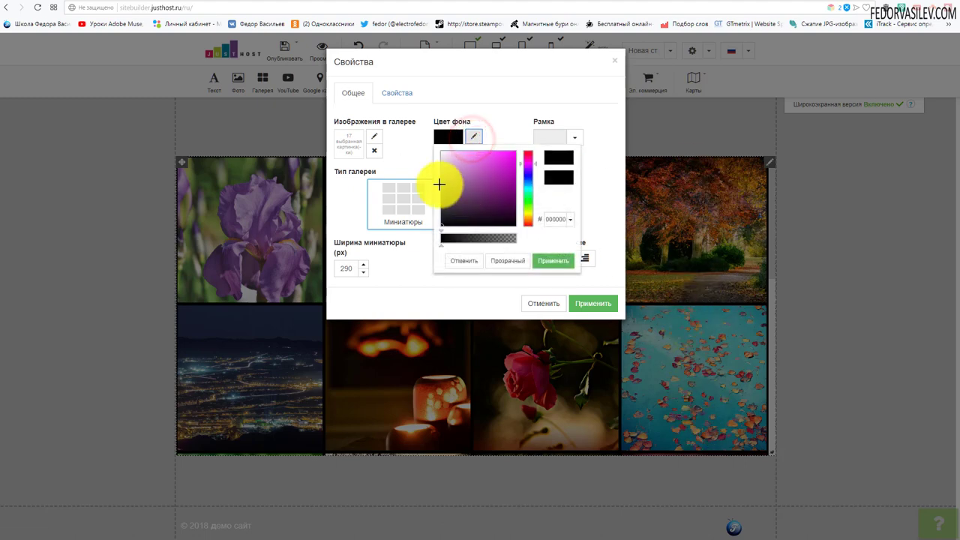
pyautogui.click(442, 182)
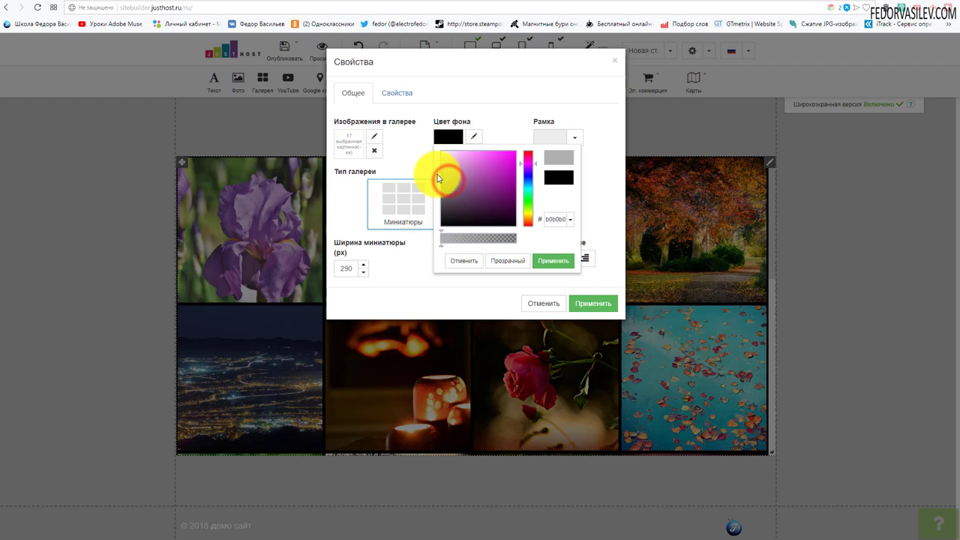
pyautogui.click(554, 261)
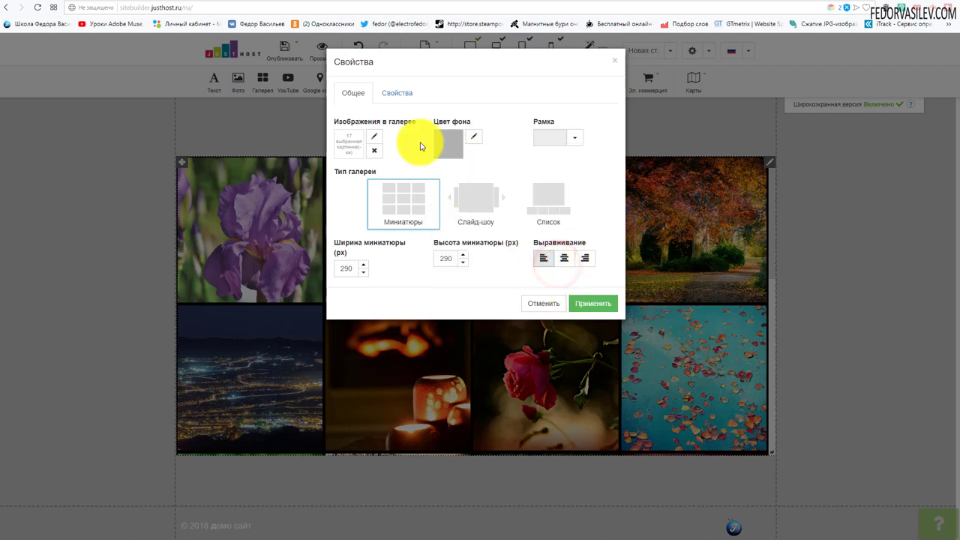
pyautogui.click(575, 139)
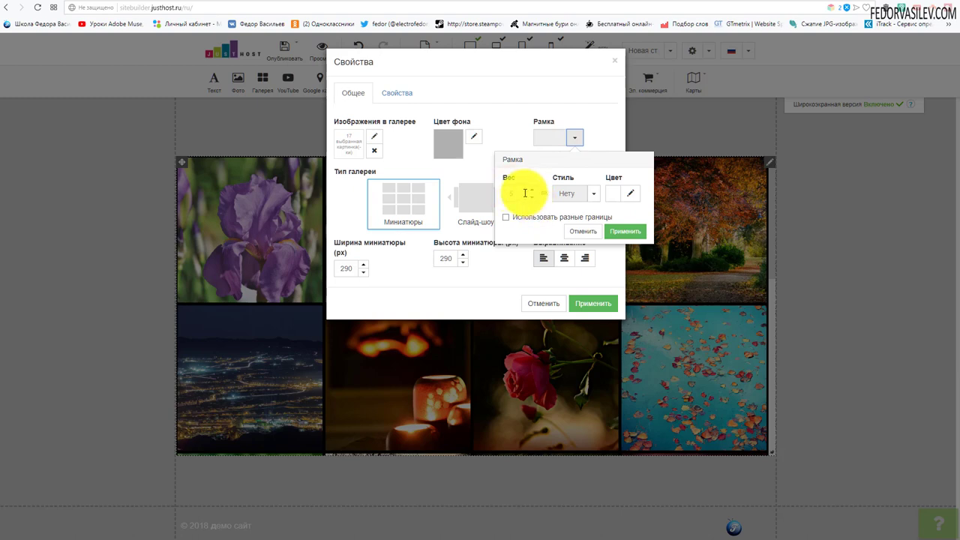
pyautogui.click(592, 196)
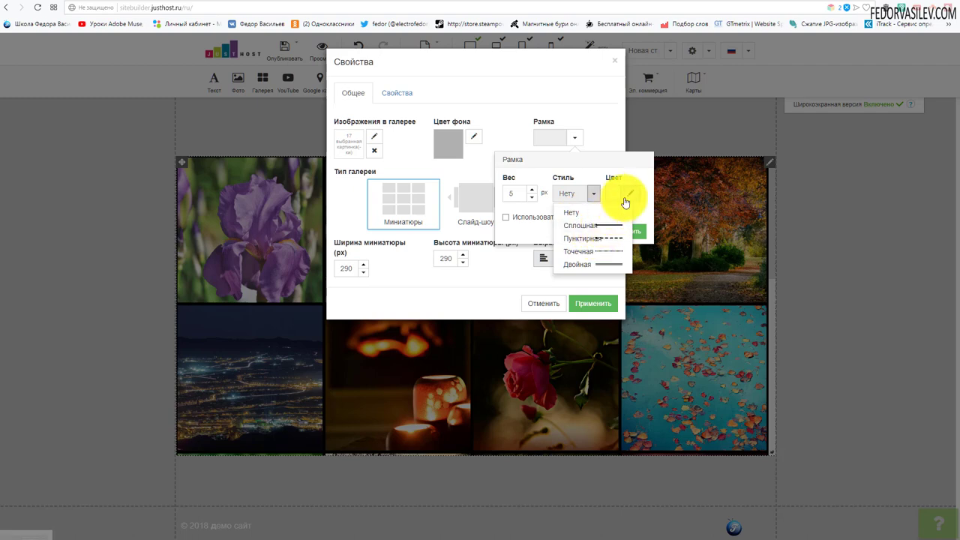
pyautogui.click(589, 135)
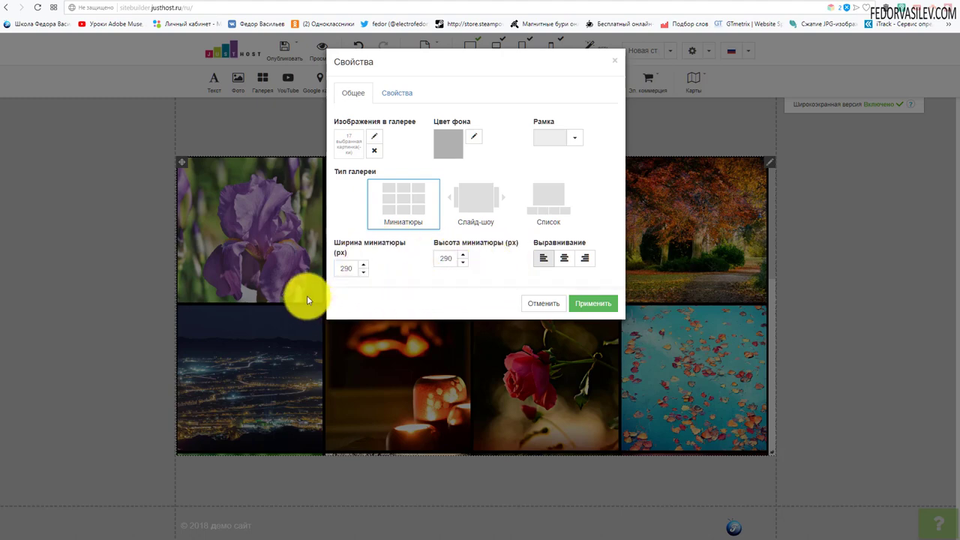
pyautogui.click(614, 67)
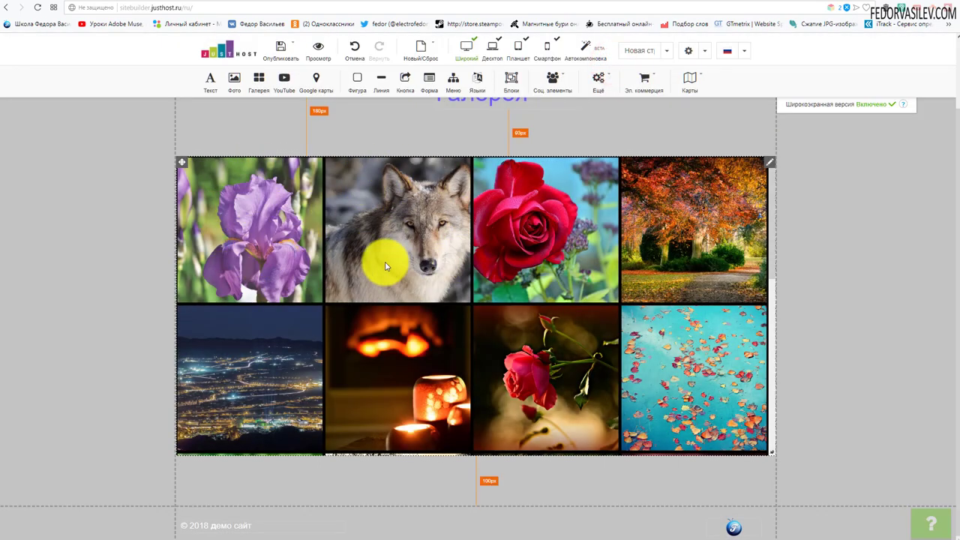
# - Open the photo gallery's properties, try right alignment and the slideshow type, and return to left-aligned thumbnails
pyautogui.click(769, 165)
pyautogui.click(792, 311)
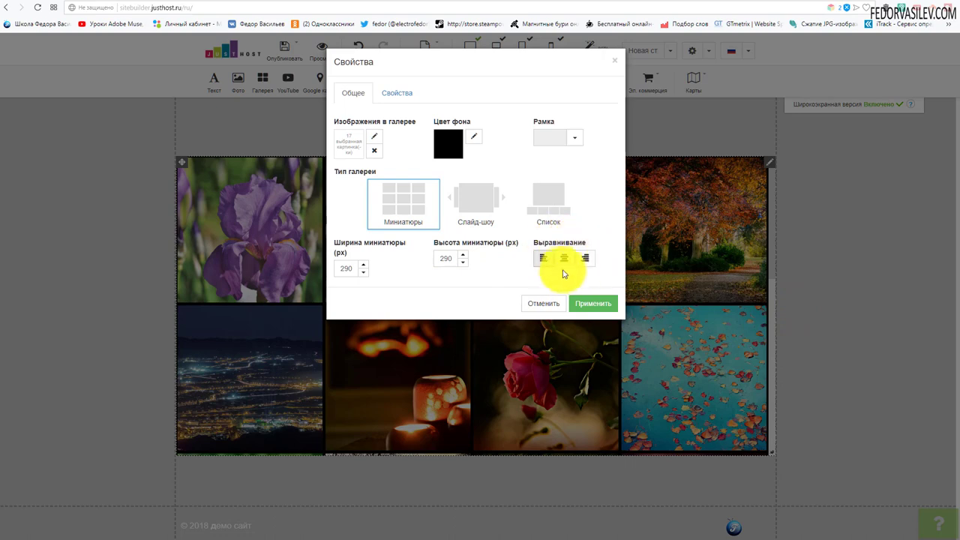
pyautogui.click(581, 257)
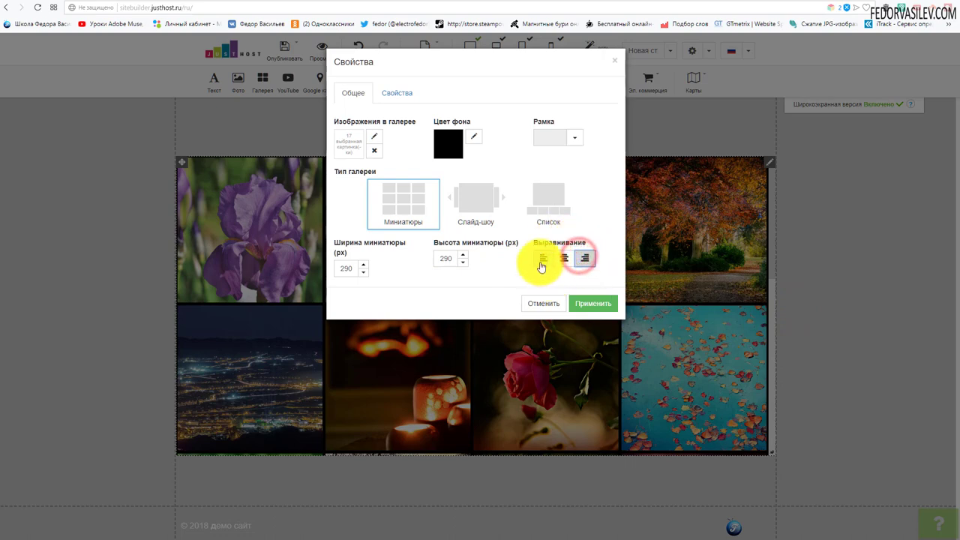
pyautogui.click(542, 260)
pyautogui.click(471, 199)
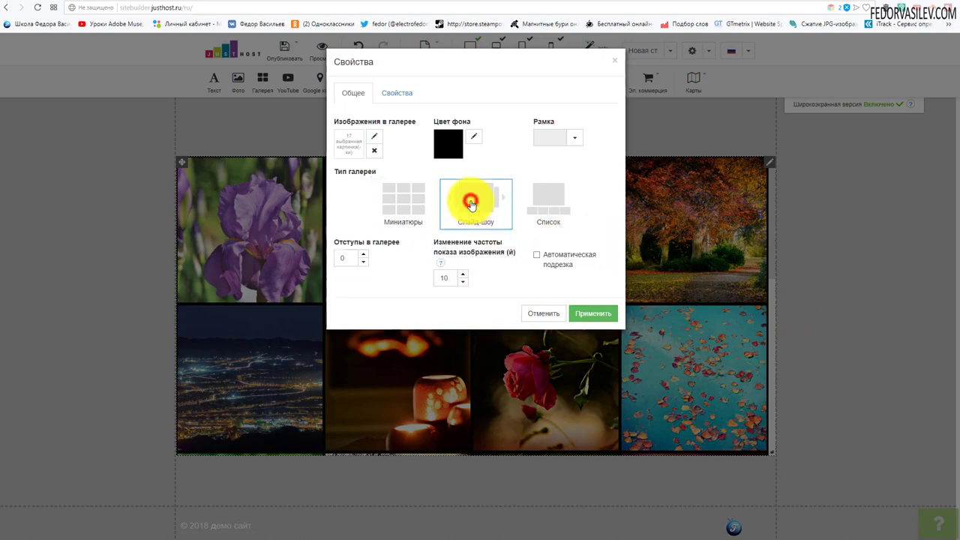
pyautogui.click(402, 199)
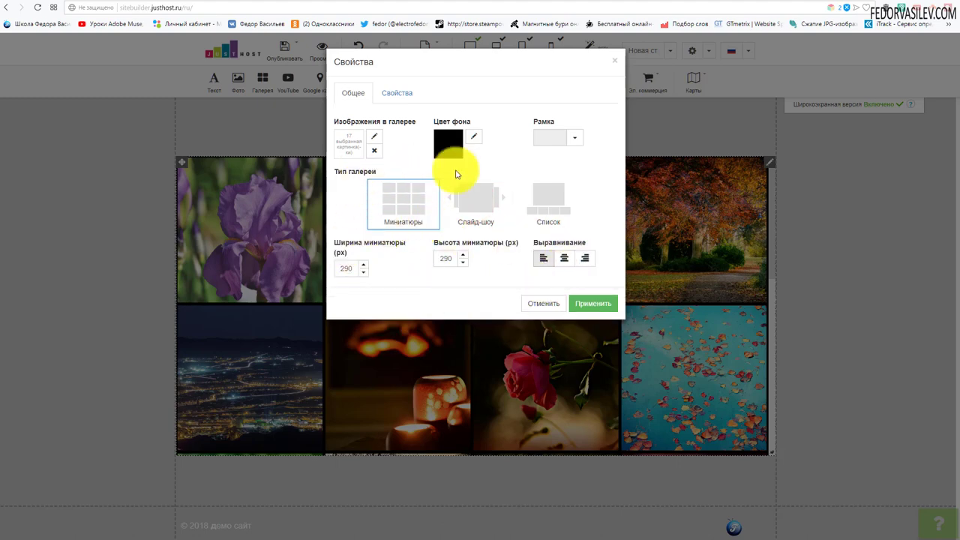
# - Switch the gallery type to Слайд-шоу with an image change interval of 3 and apply the properties
pyautogui.click(478, 200)
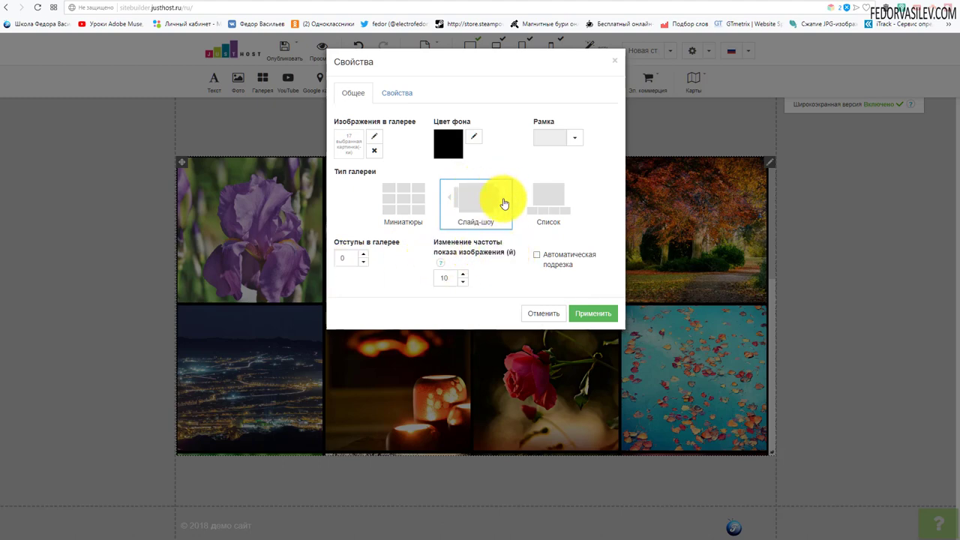
pyautogui.click(446, 276)
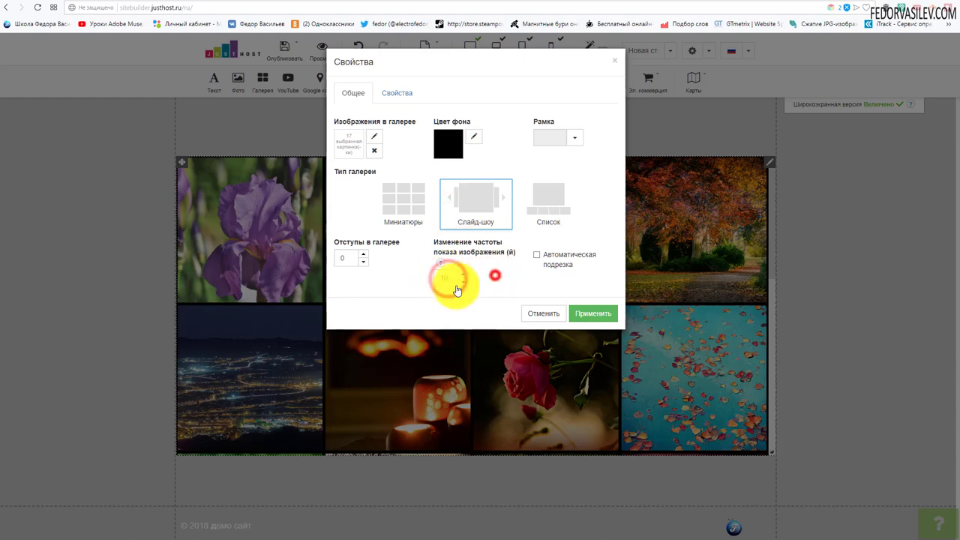
pyautogui.moveTo(440, 268)
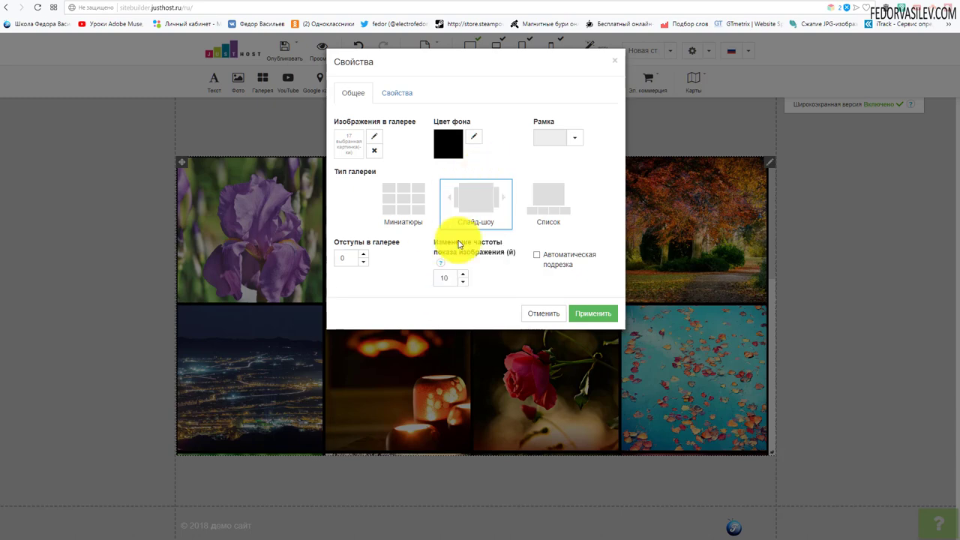
pyautogui.moveTo(452, 278); pyautogui.dragTo(413, 278)
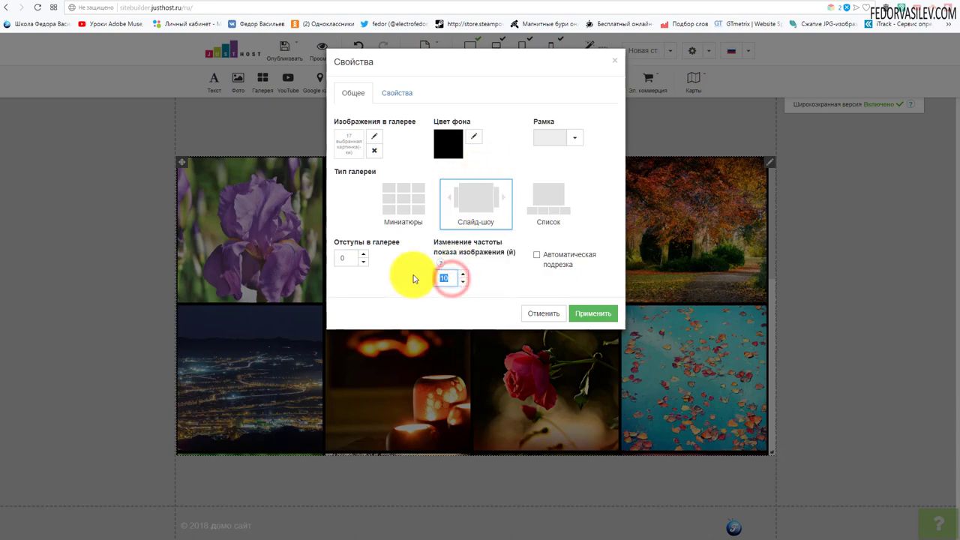
pyautogui.write('3')
pyautogui.click(499, 279)
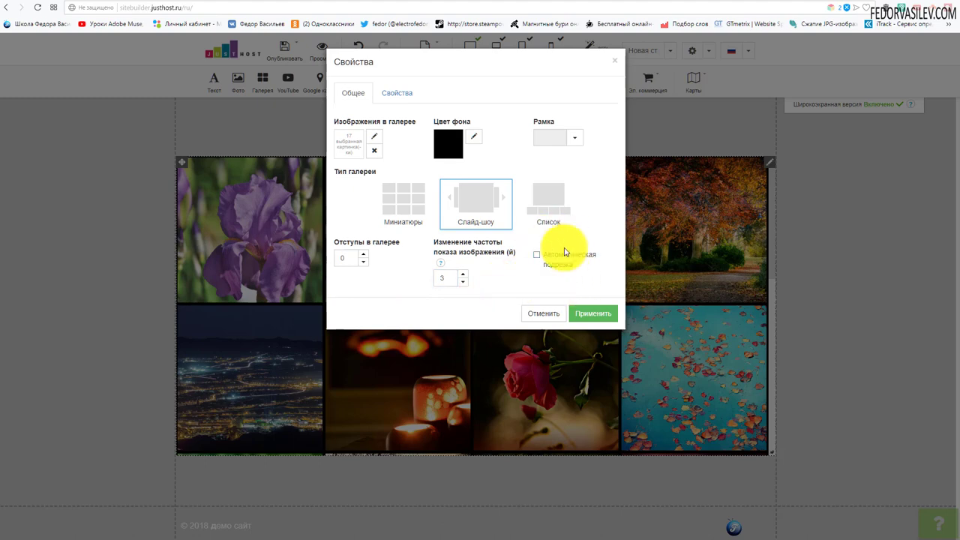
pyautogui.click(591, 314)
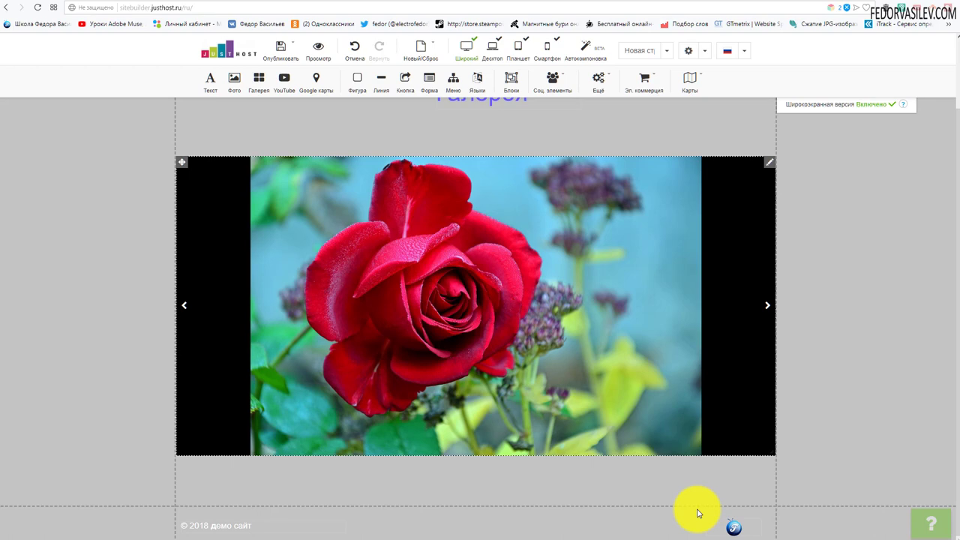
# - Publish the site and browse the gallery slideshow forwards and backwards on the published page
pyautogui.moveTo(278, 47)
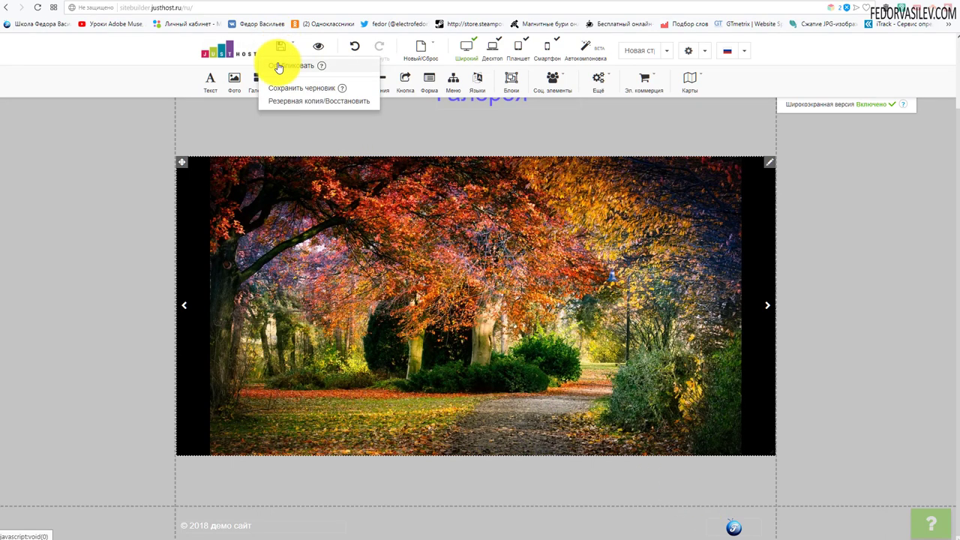
pyautogui.click(289, 66)
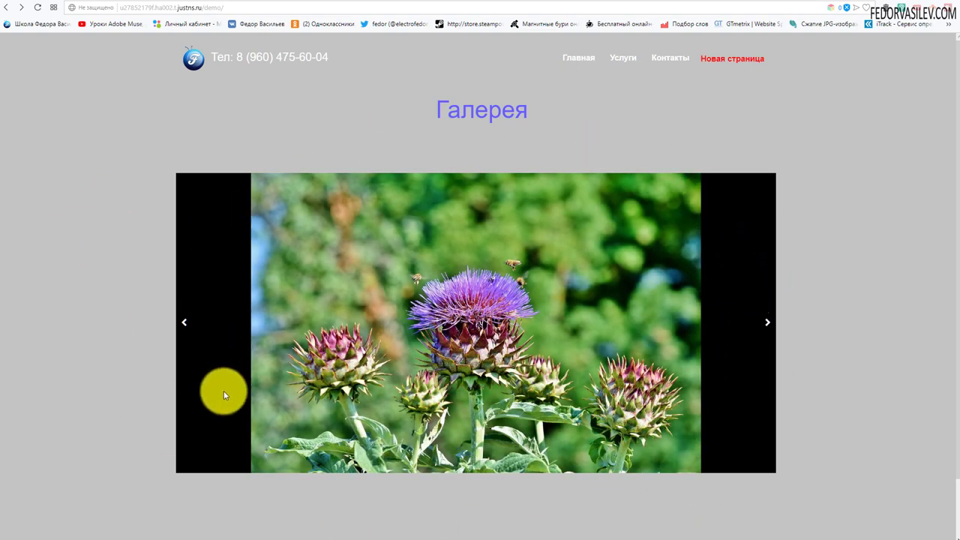
pyautogui.doubleClick(769, 324)
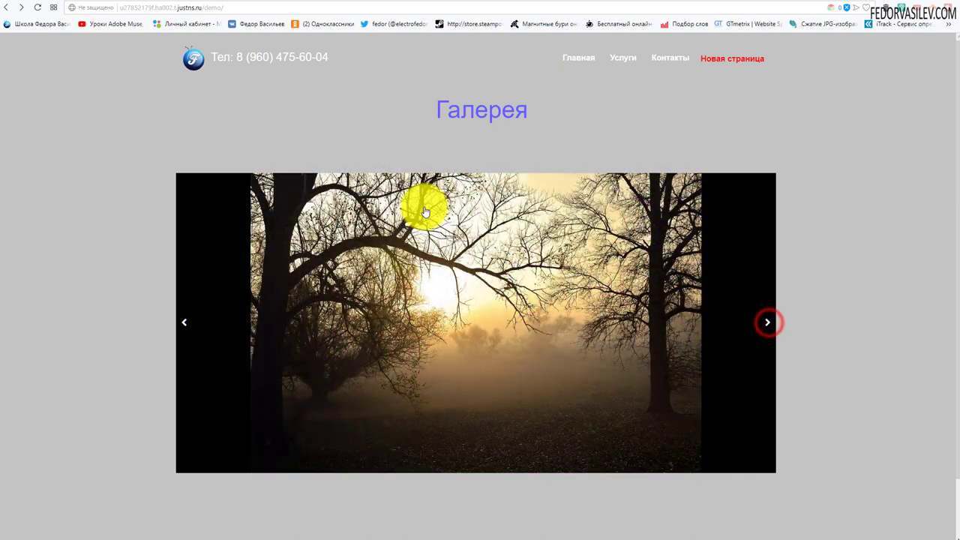
pyautogui.click(184, 324)
pyautogui.click(766, 322)
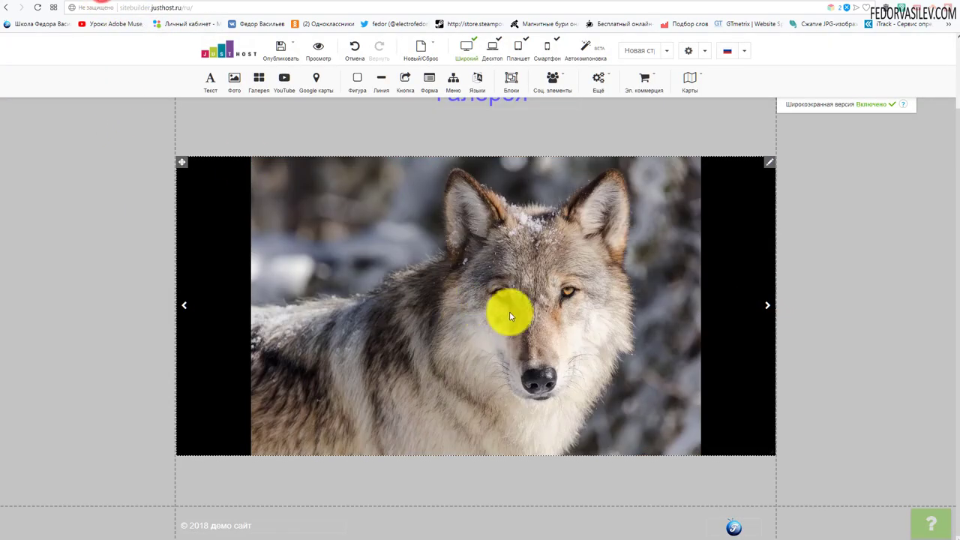
# - Make the slideshow gallery's background colour transparent and apply the properties
pyautogui.click(769, 163)
pyautogui.click(806, 310)
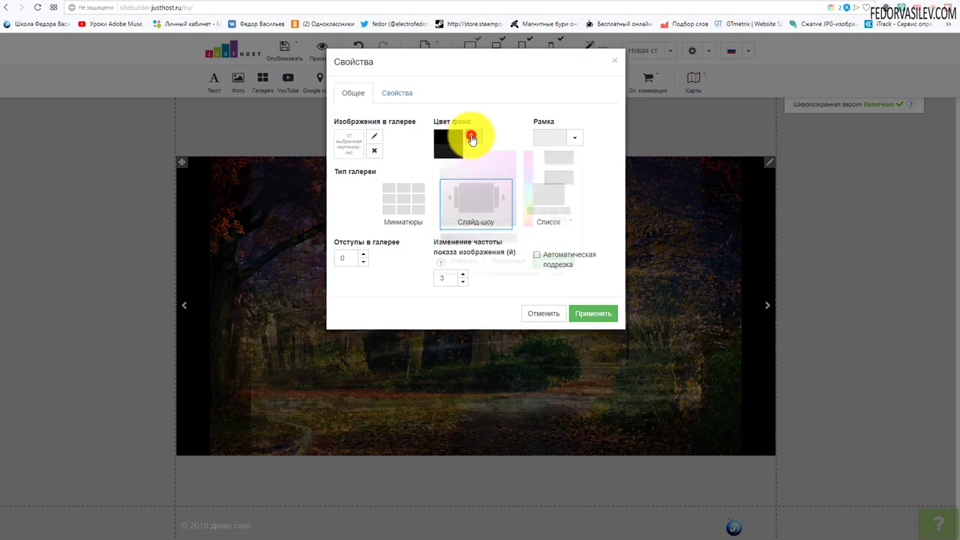
pyautogui.click(473, 134)
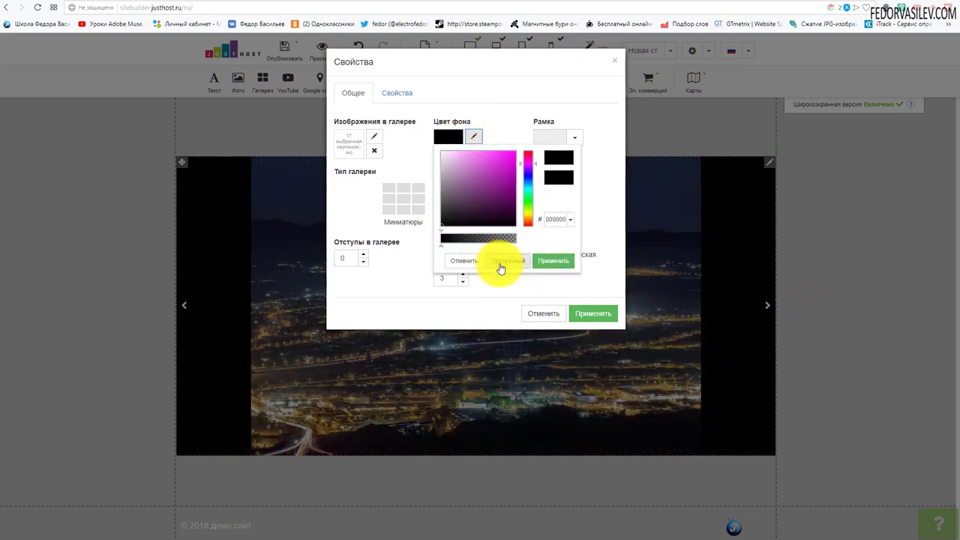
pyautogui.click(502, 264)
pyautogui.click(586, 312)
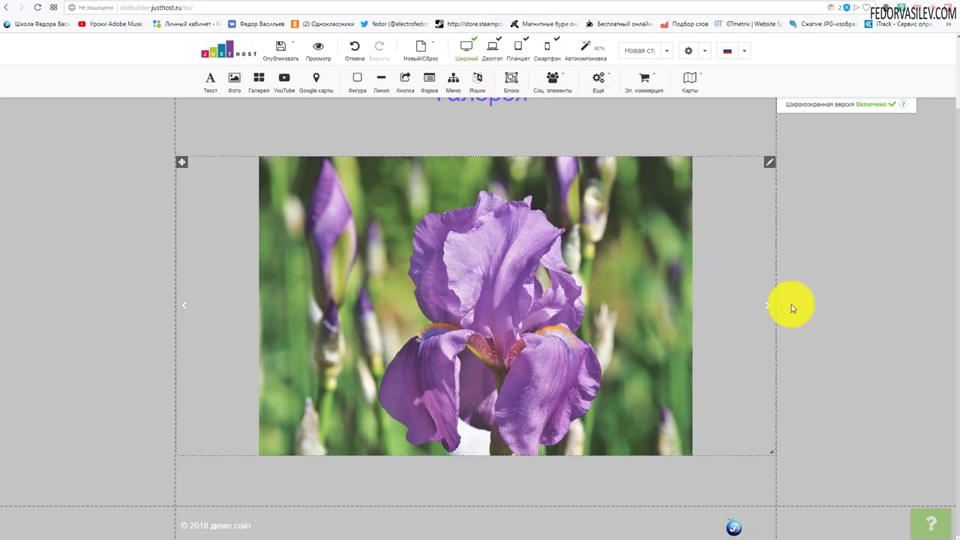
# - Turn on automatic cropping (Автоматическая подрезка) for the slideshow gallery and apply it
pyautogui.click(769, 161)
pyautogui.click(541, 256)
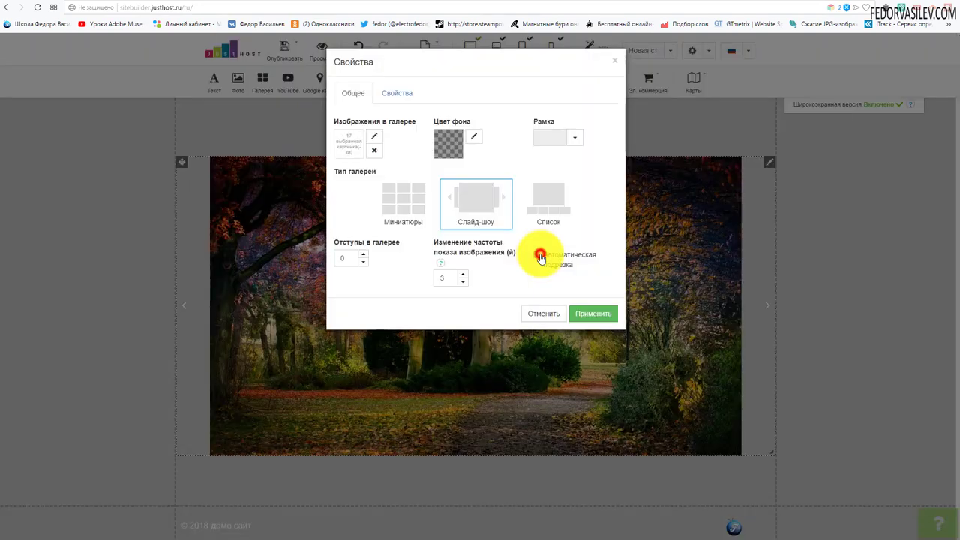
pyautogui.click(599, 315)
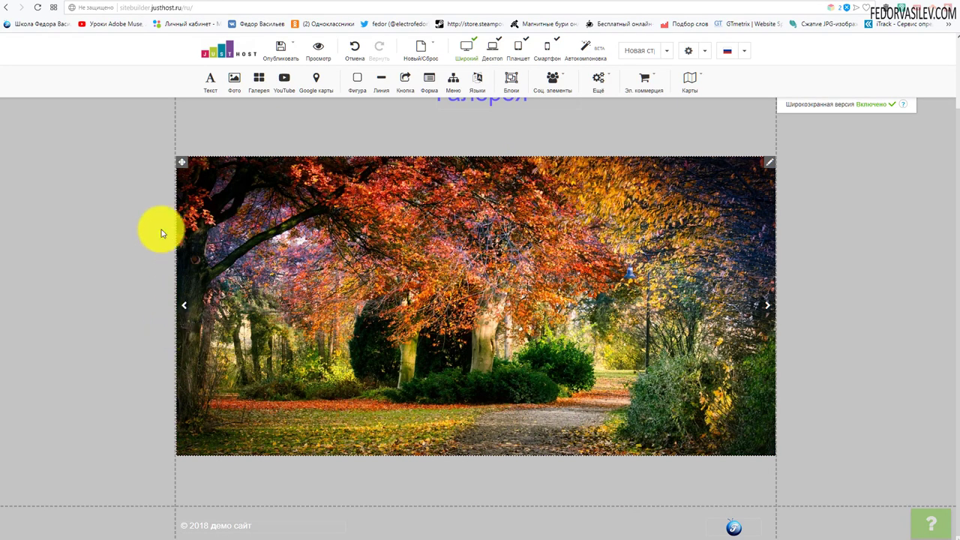
# - Publish the site with the cropped slideshow and reload the published gallery page
pyautogui.click(273, 61)
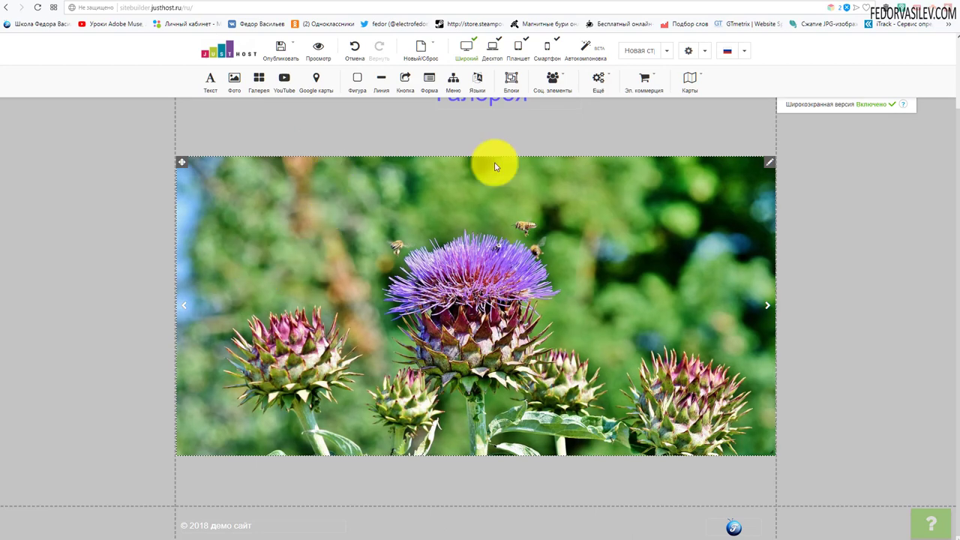
pyautogui.click(393, 214)
pyautogui.click(137, 1)
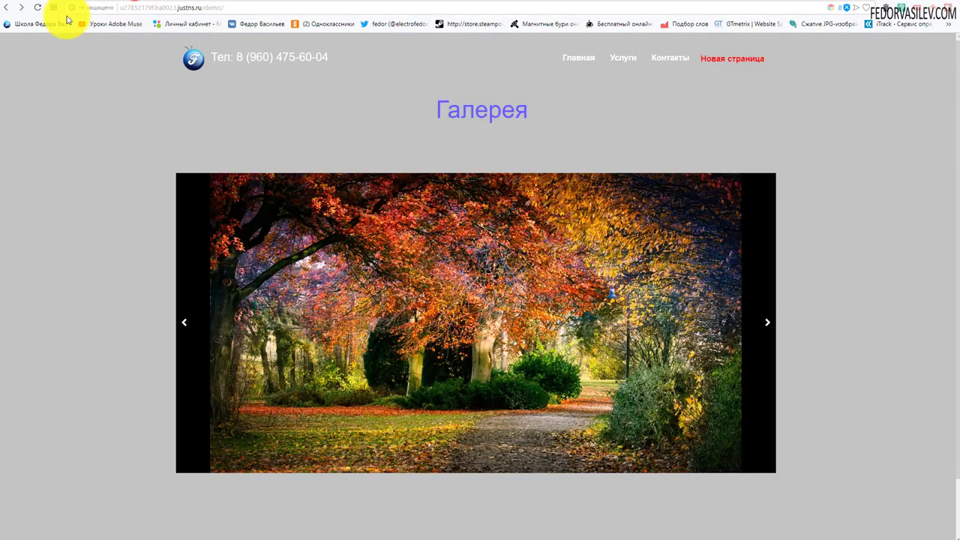
pyautogui.click(37, 9)
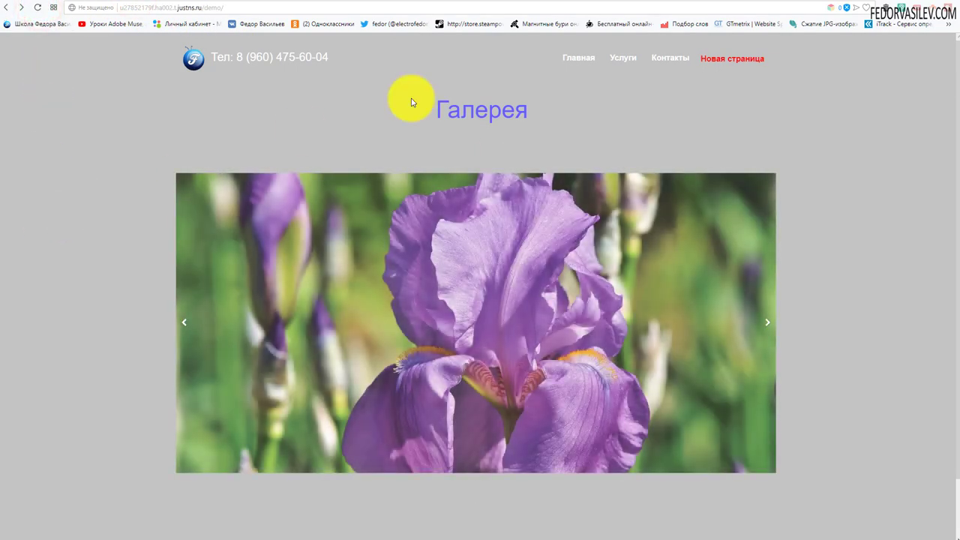
# - Browse forward through the cropped slideshow photos on the published gallery page
pyautogui.click(766, 324)
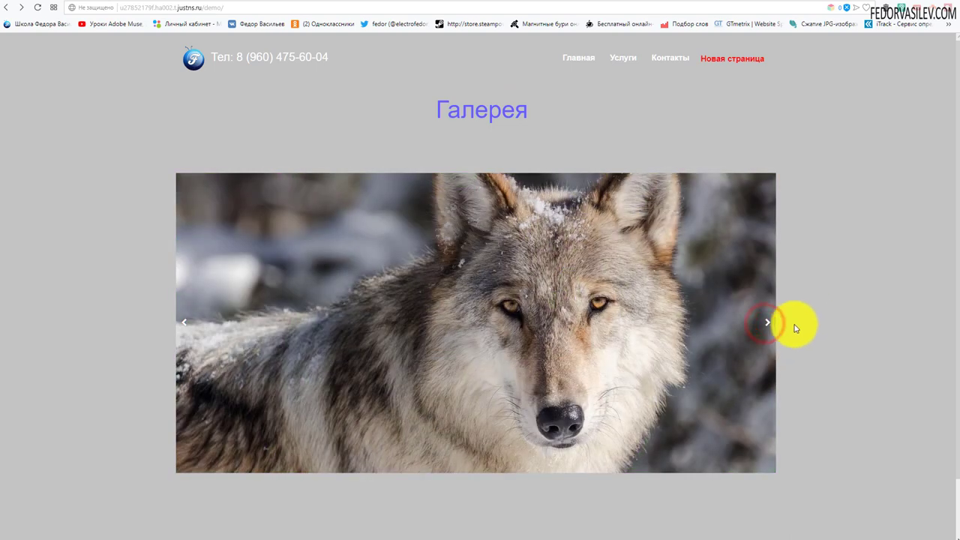
pyautogui.click(764, 324)
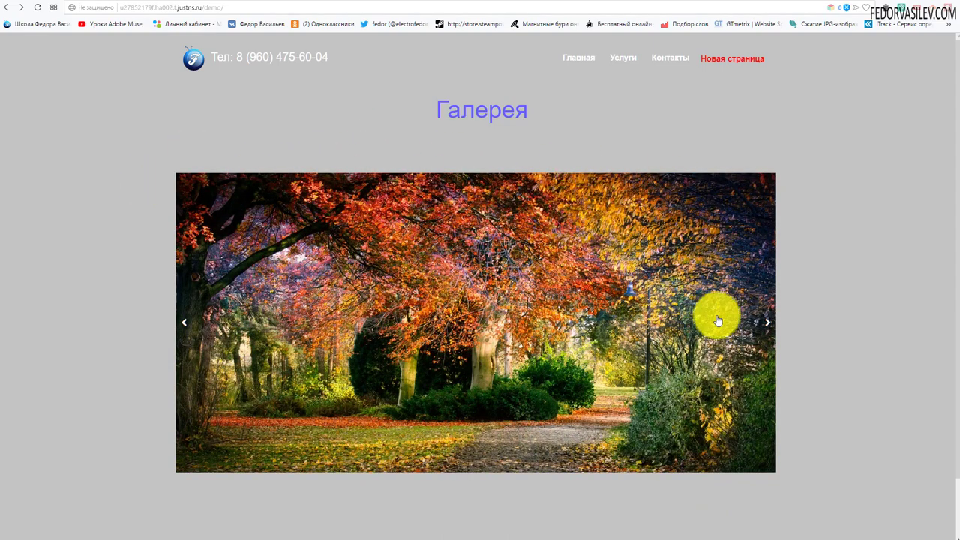
pyautogui.click(767, 322)
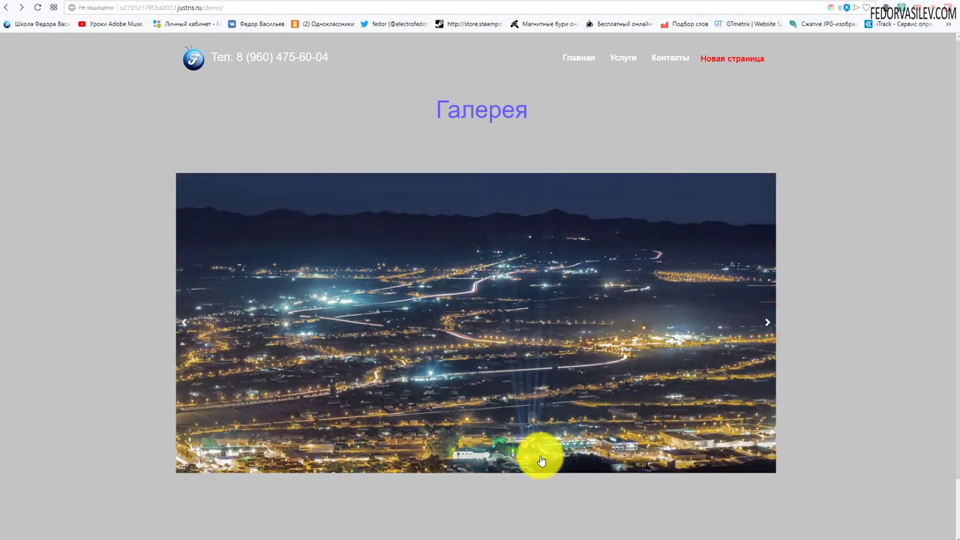
pyautogui.click(764, 326)
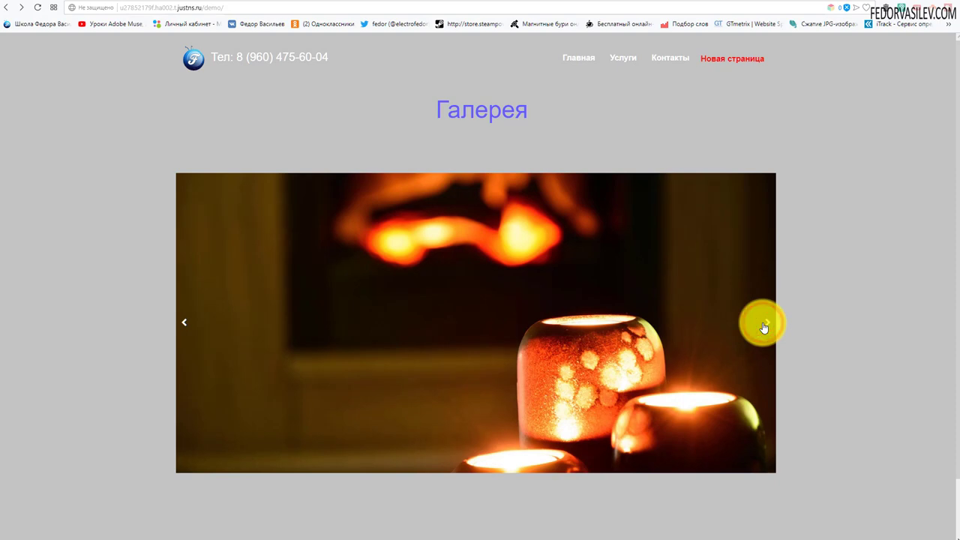
pyautogui.click(764, 325)
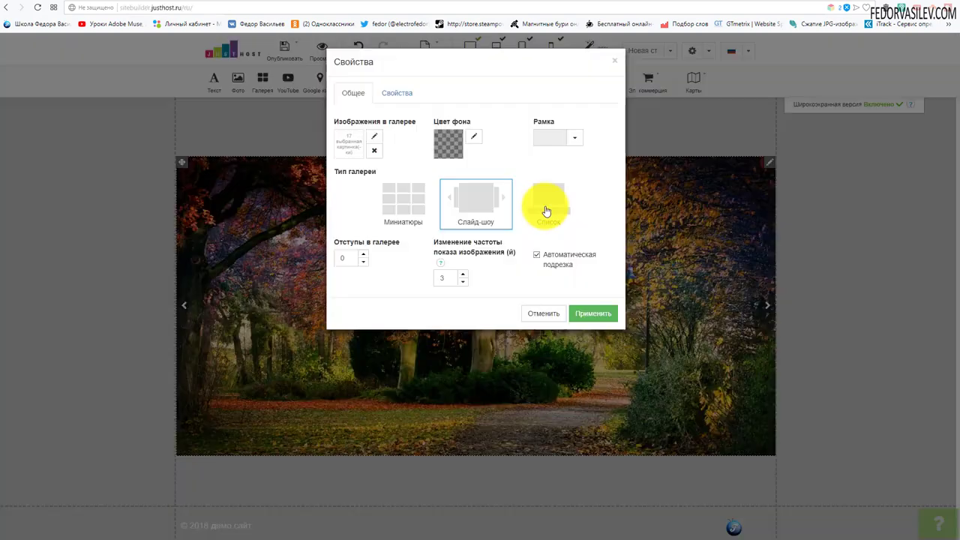
# - Compare the slideshow and list options in the gallery's properties, choose the Список type and apply it
pyautogui.click(546, 207)
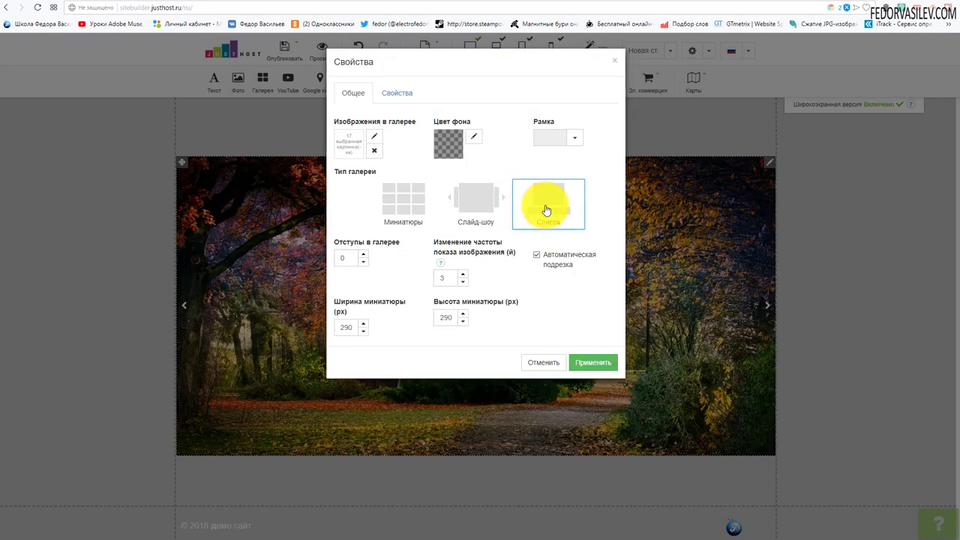
pyautogui.click(484, 202)
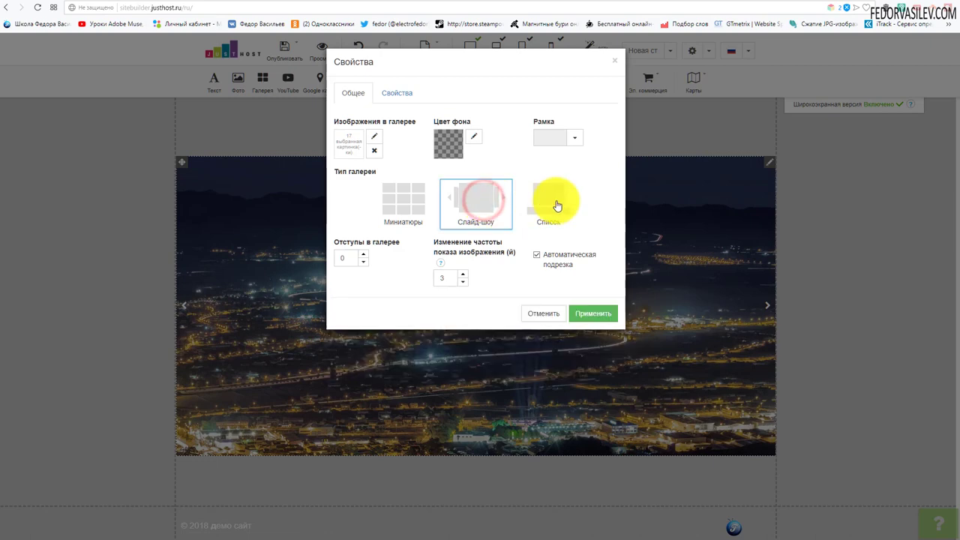
pyautogui.click(564, 201)
pyautogui.click(483, 200)
pyautogui.click(556, 199)
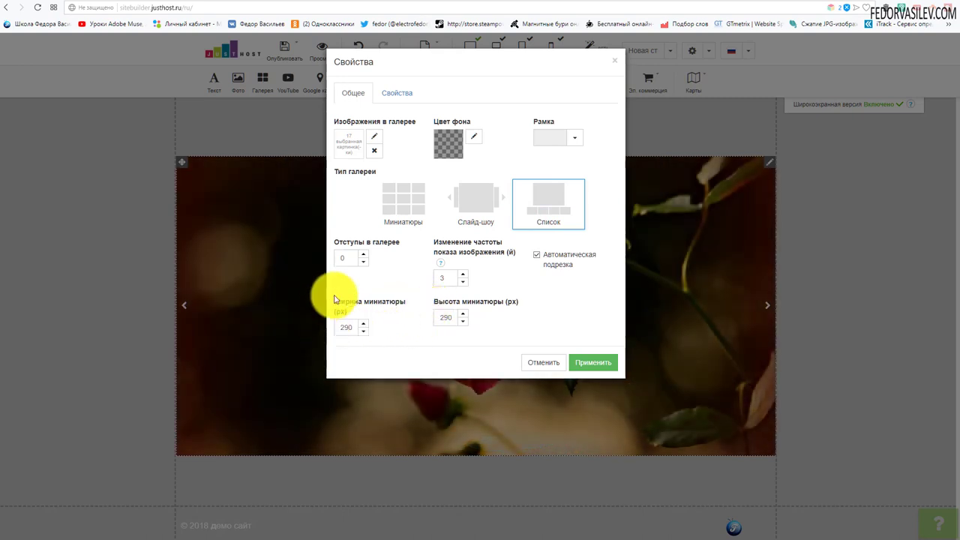
pyautogui.click(451, 317)
pyautogui.click(411, 330)
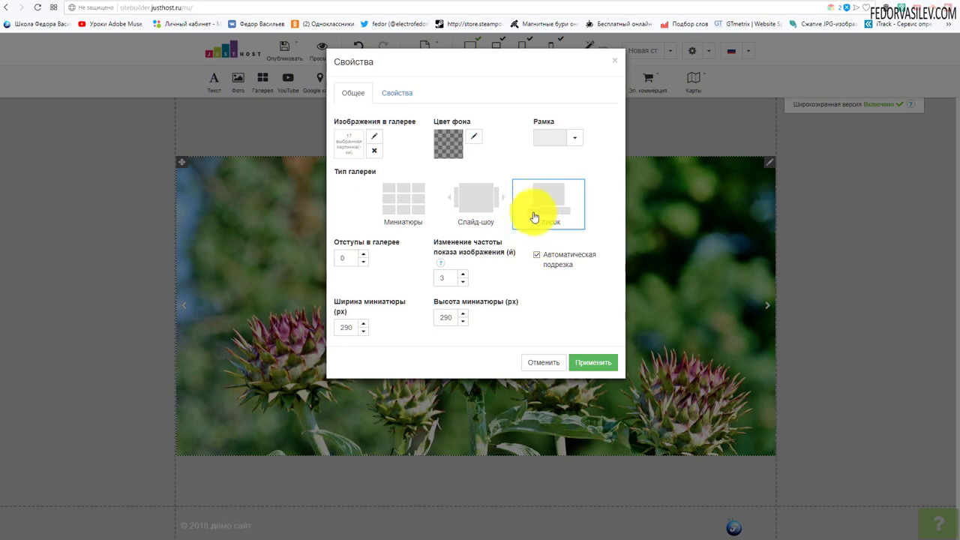
pyautogui.click(601, 367)
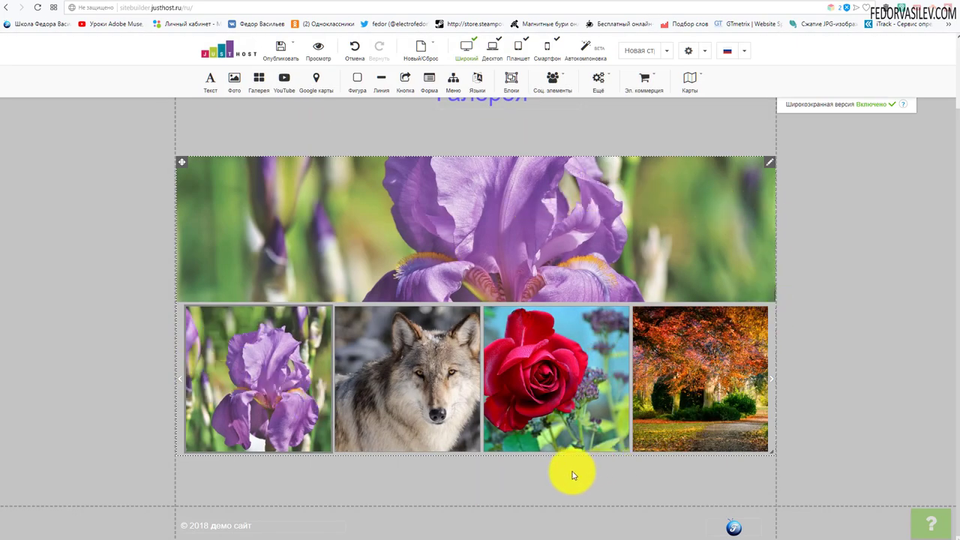
# - Set the list gallery's thumbnail width and height to 100 px each and apply the properties
pyautogui.click(770, 162)
pyautogui.click(797, 313)
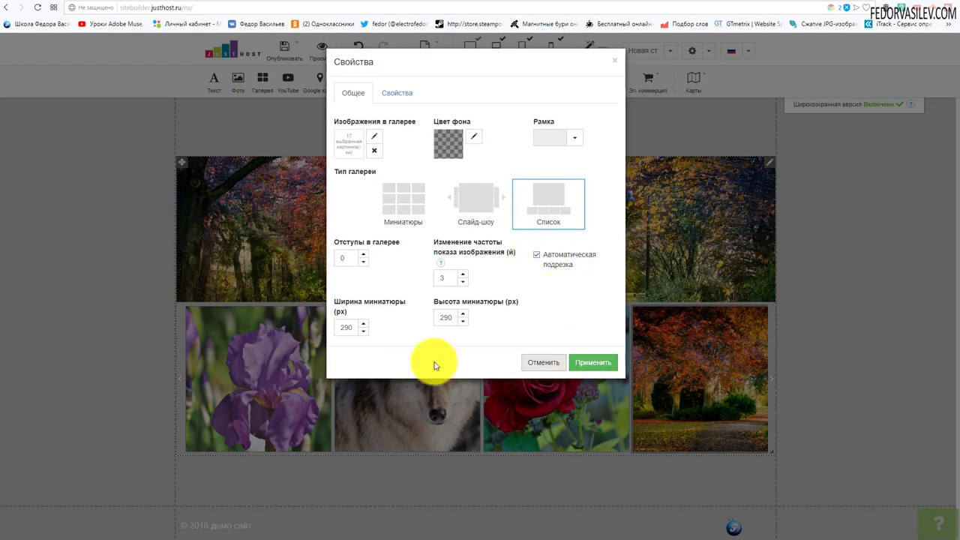
pyautogui.click(339, 326)
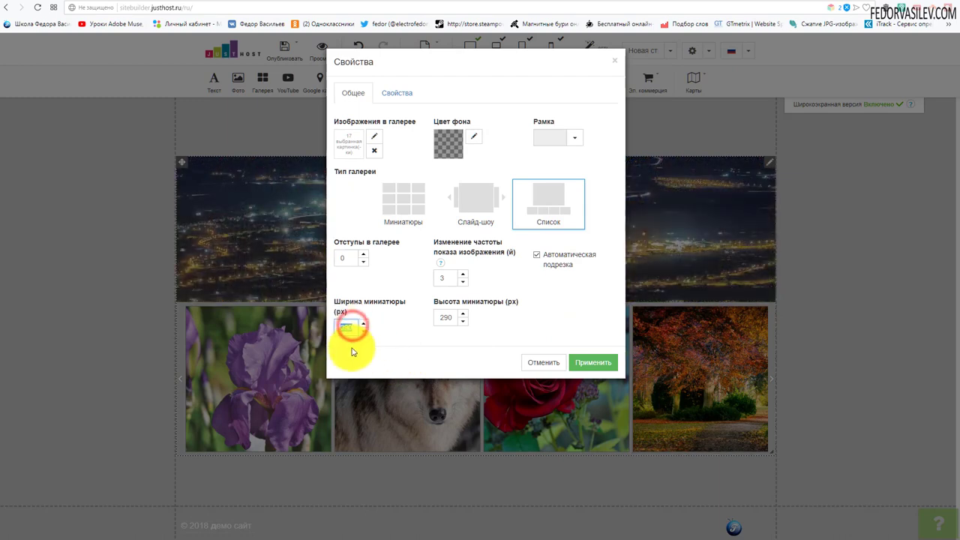
pyautogui.write('100')
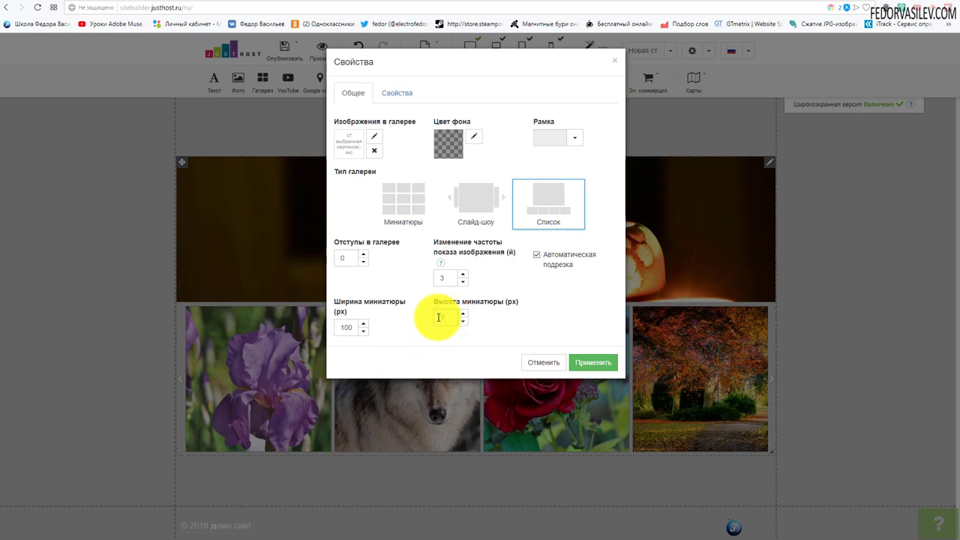
pyautogui.write('100')
pyautogui.click(592, 363)
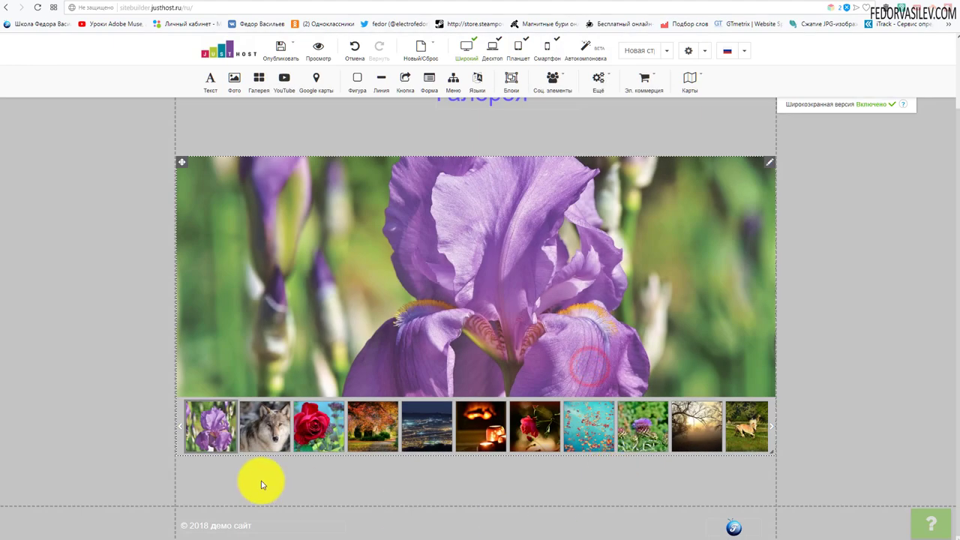
# - Publish the site and view the wolf photo and the one after it enlarged in the published gallery
pyautogui.click(285, 66)
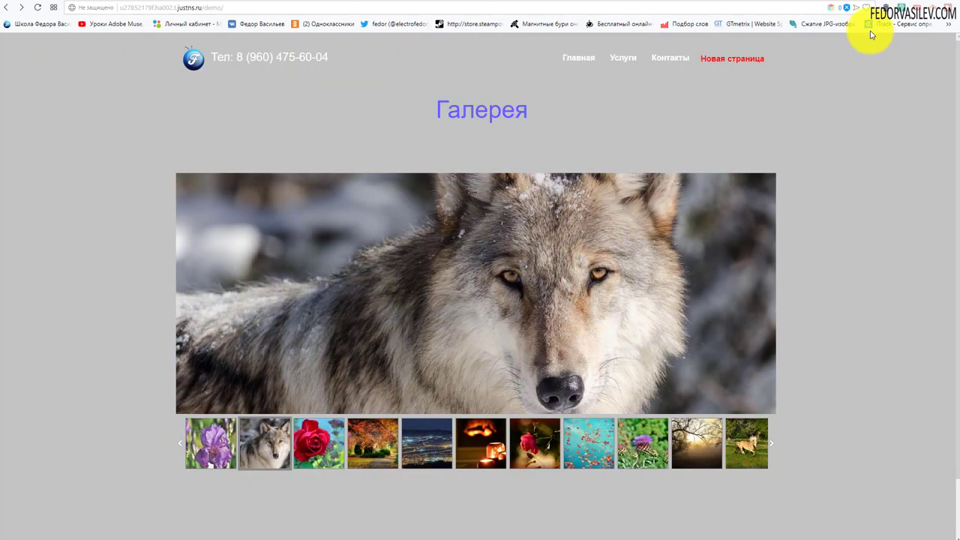
pyautogui.click(755, 294)
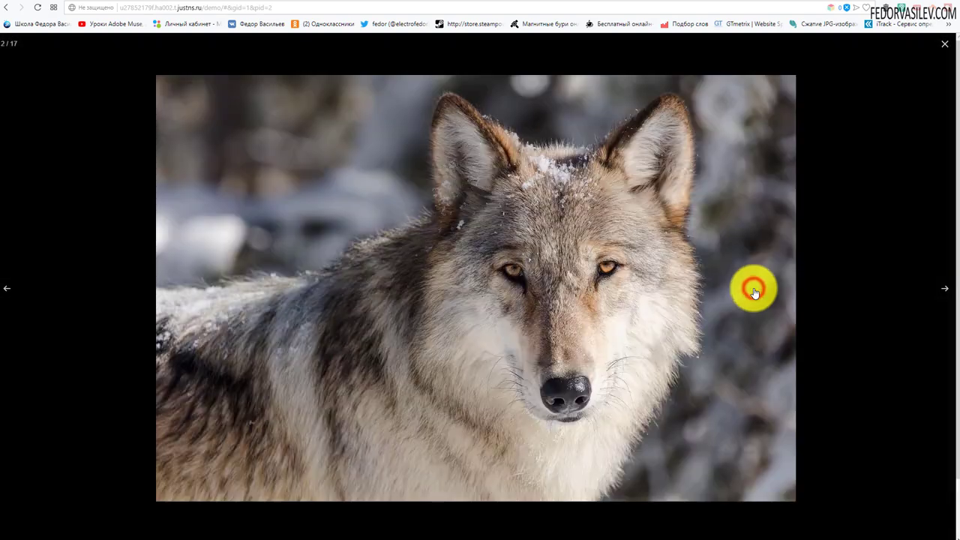
pyautogui.click(945, 289)
pyautogui.click(944, 50)
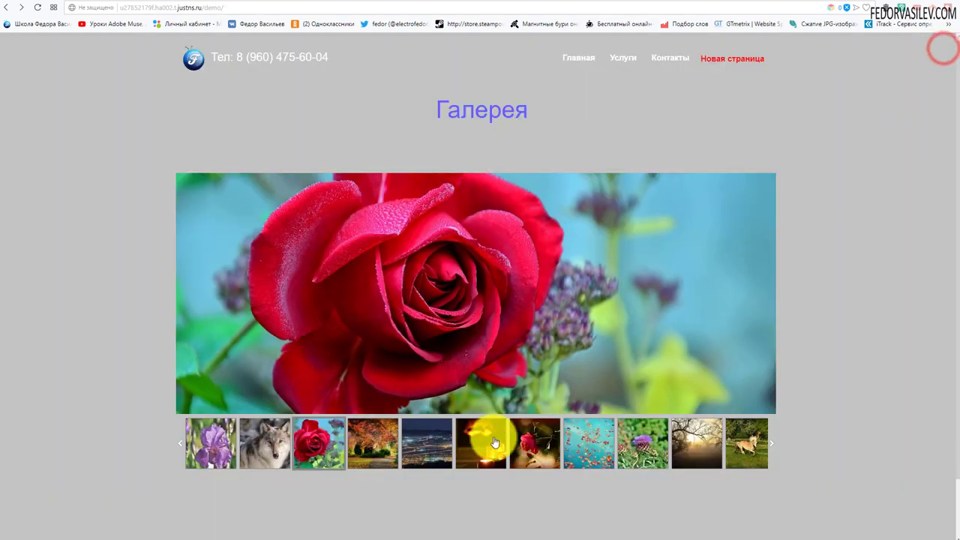
# - Browse the published gallery's photos through its thumbnail strip in both directions, then close the published page
pyautogui.click(495, 443)
pyautogui.click(589, 443)
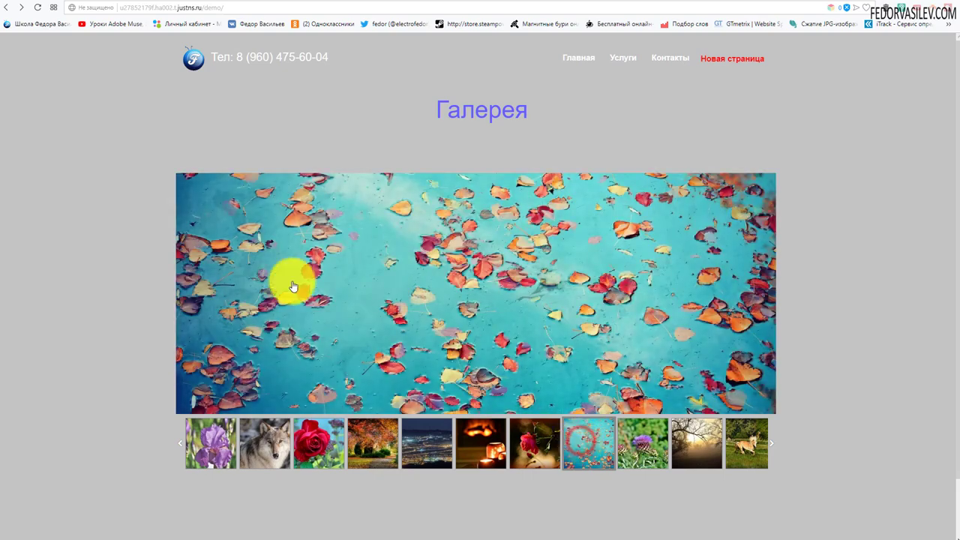
pyautogui.click(694, 449)
pyautogui.click(752, 445)
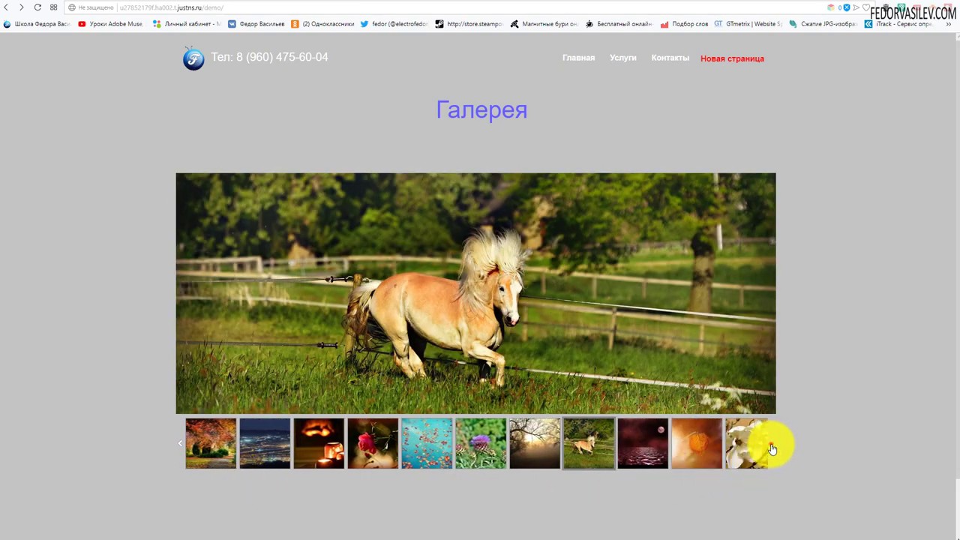
pyautogui.click(772, 449)
pyautogui.click(178, 444)
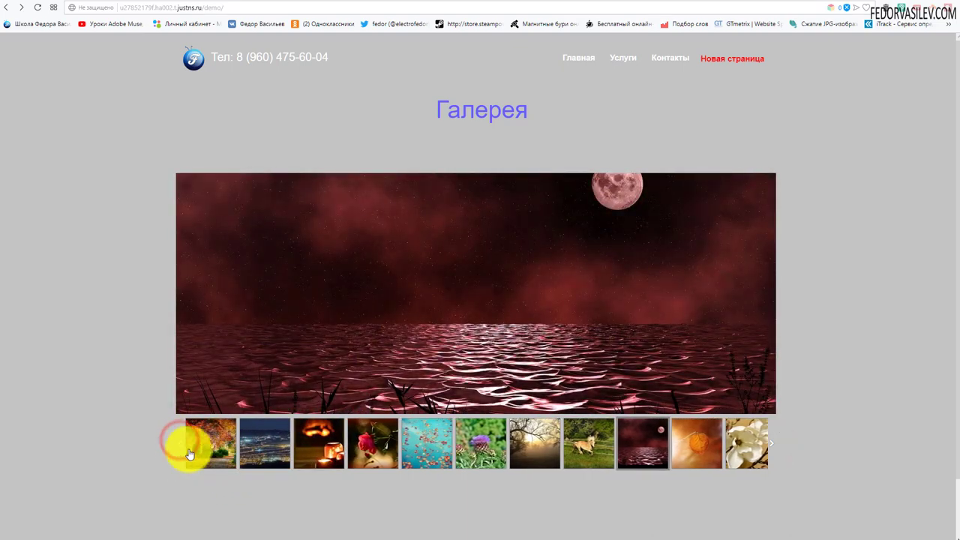
pyautogui.click(181, 443)
pyautogui.click(221, 450)
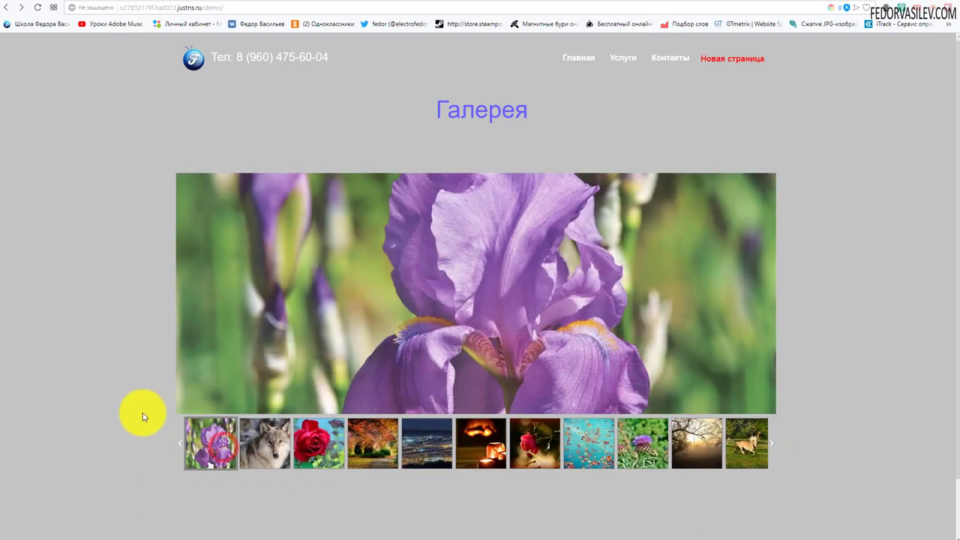
pyautogui.click(250, 445)
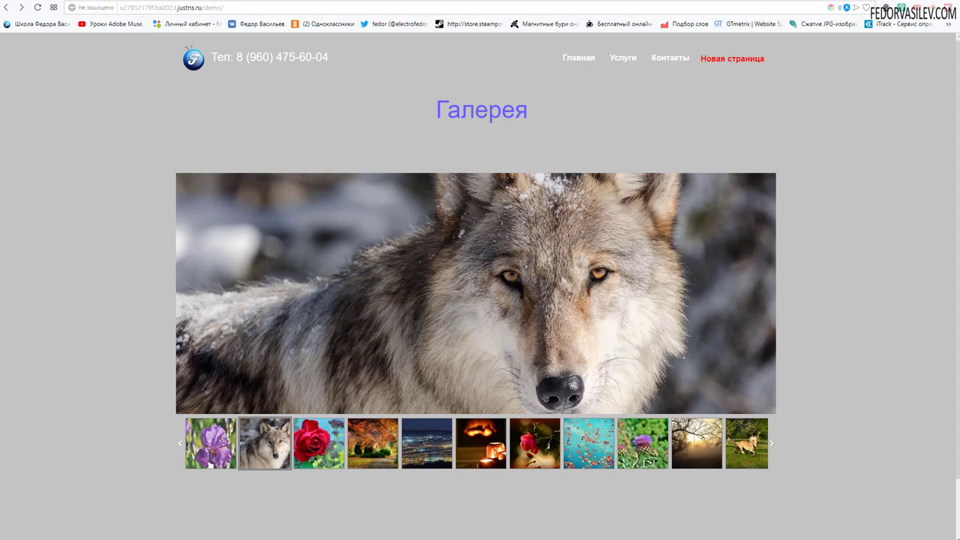
pyautogui.hotkey('ctrl', 'w')
# - Check the gallery in the smartphone, tablet and desktop versions and return to the wide-screen version
pyautogui.click(547, 50)
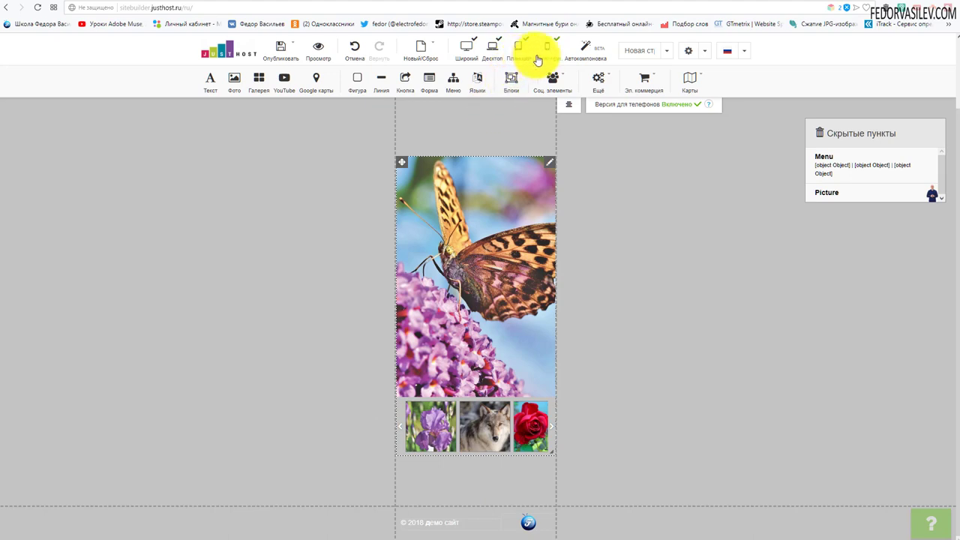
pyautogui.click(525, 50)
pyautogui.click(491, 49)
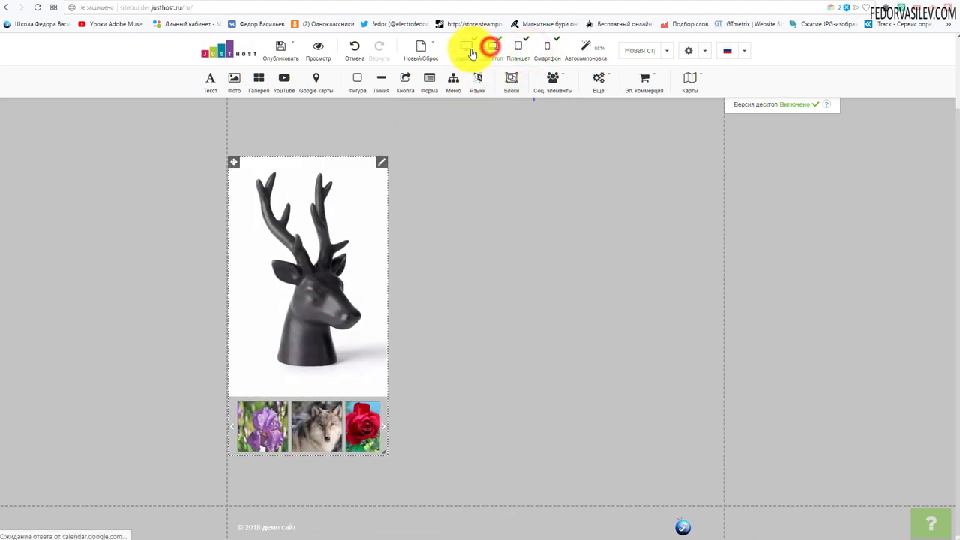
pyautogui.click(466, 49)
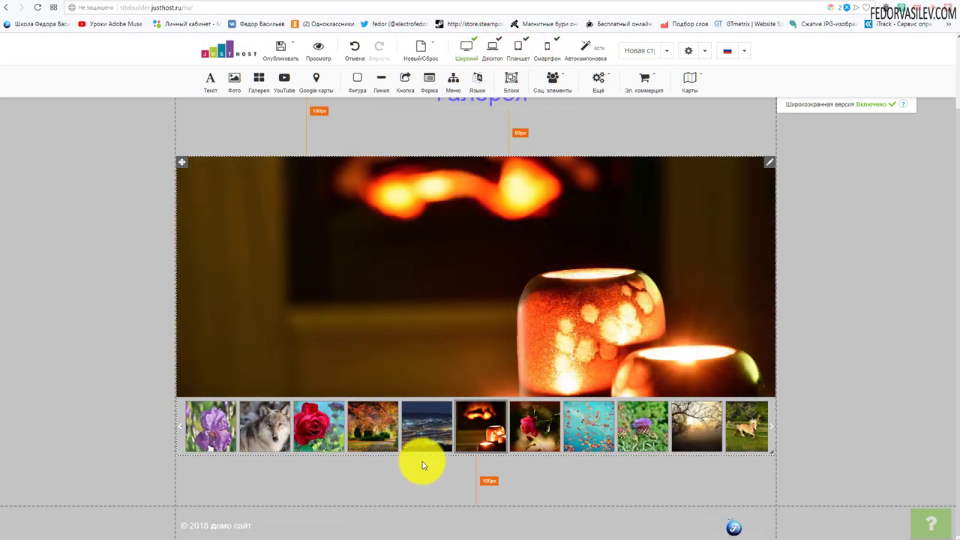
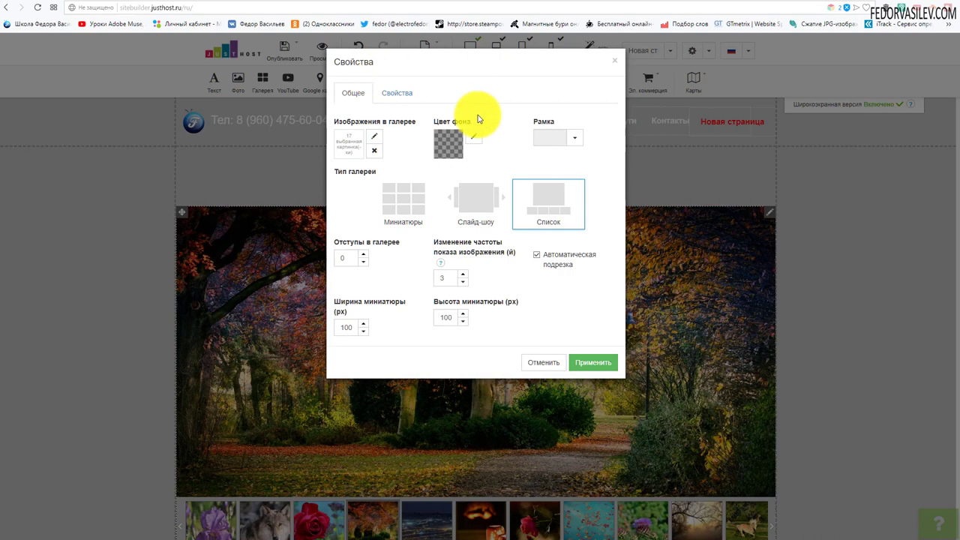
# - Close the gallery's properties and change the gallery's background colour to magenta (#e010e0)
pyautogui.click(618, 63)
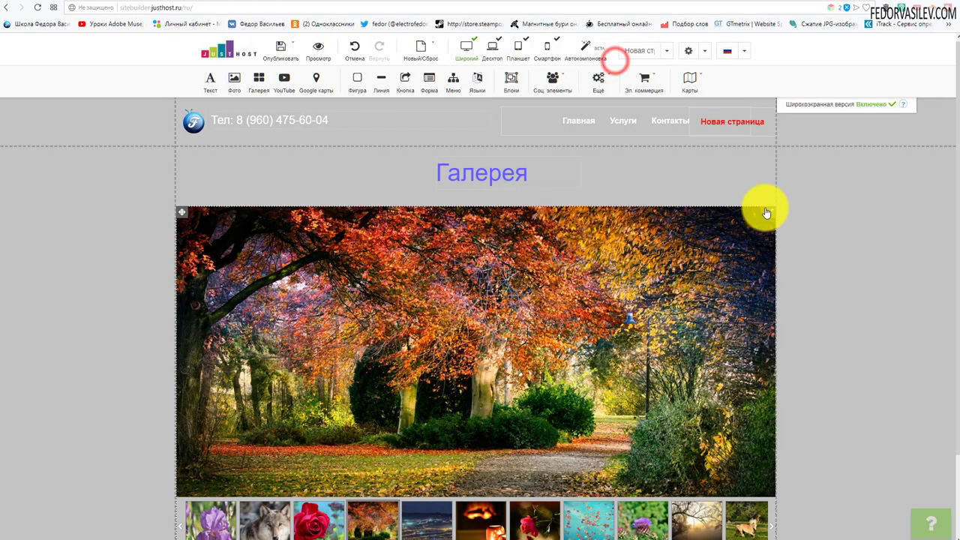
pyautogui.click(769, 213)
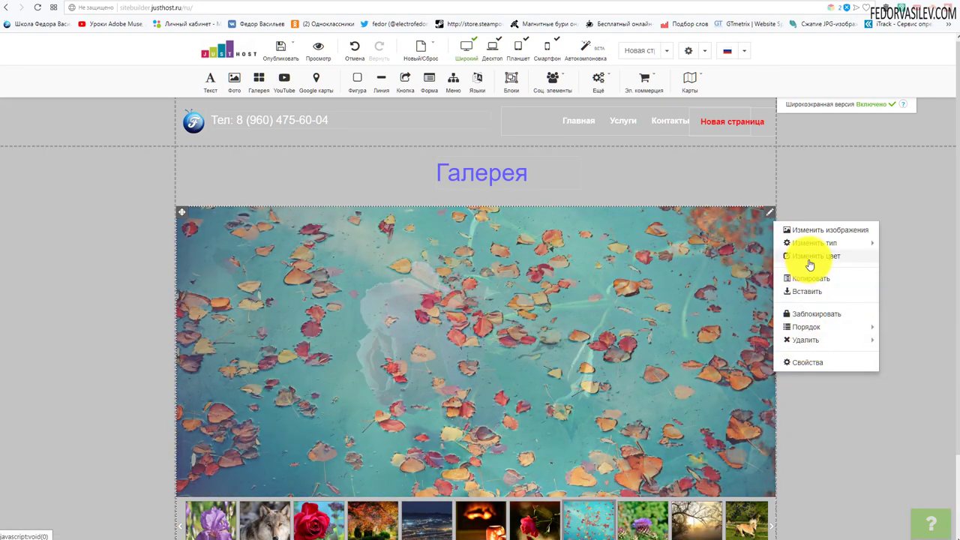
pyautogui.moveTo(817, 249)
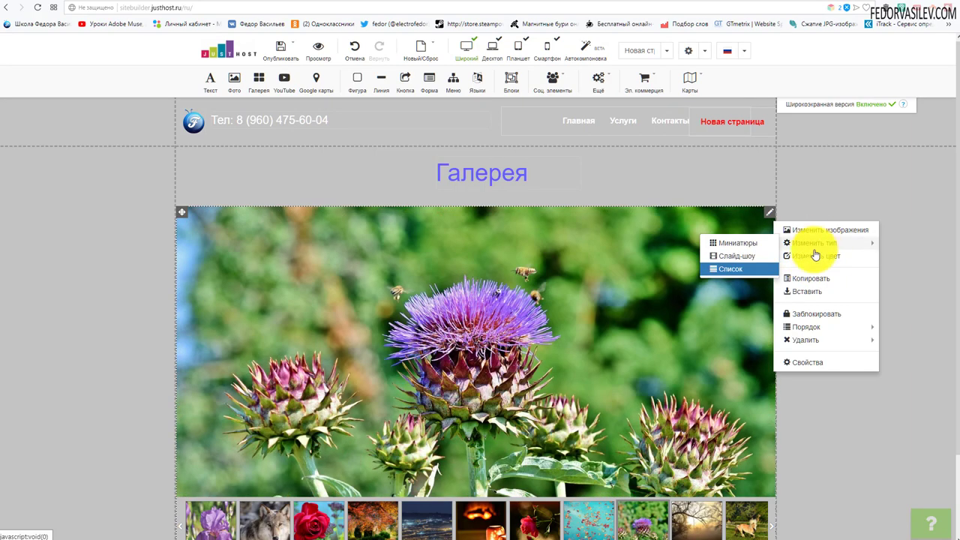
pyautogui.click(817, 256)
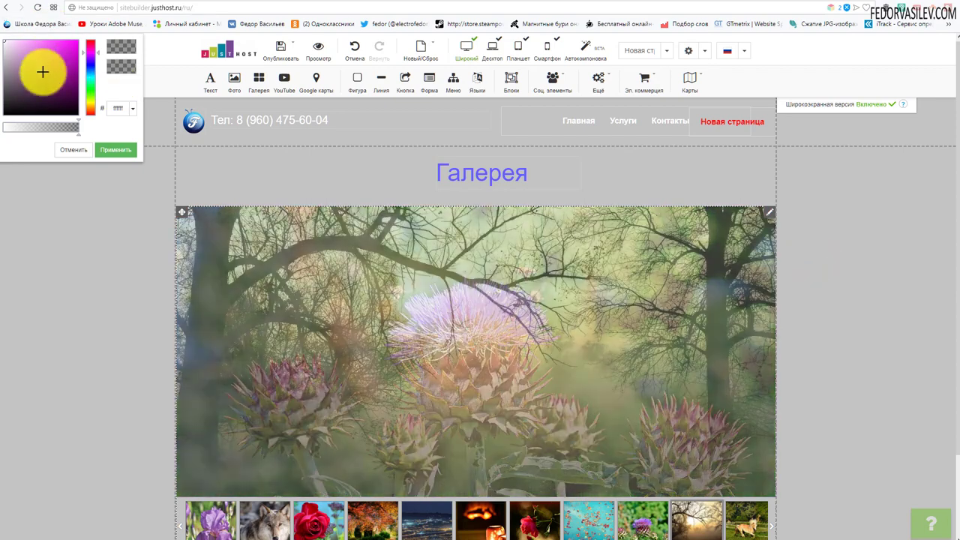
pyautogui.moveTo(58, 80)
pyautogui.mouseDown()
pyautogui.moveTo(78, 47)
pyautogui.moveTo(161, 75)
pyautogui.moveTo(57, 43)
pyautogui.moveTo(72, 53)
pyautogui.mouseUp()
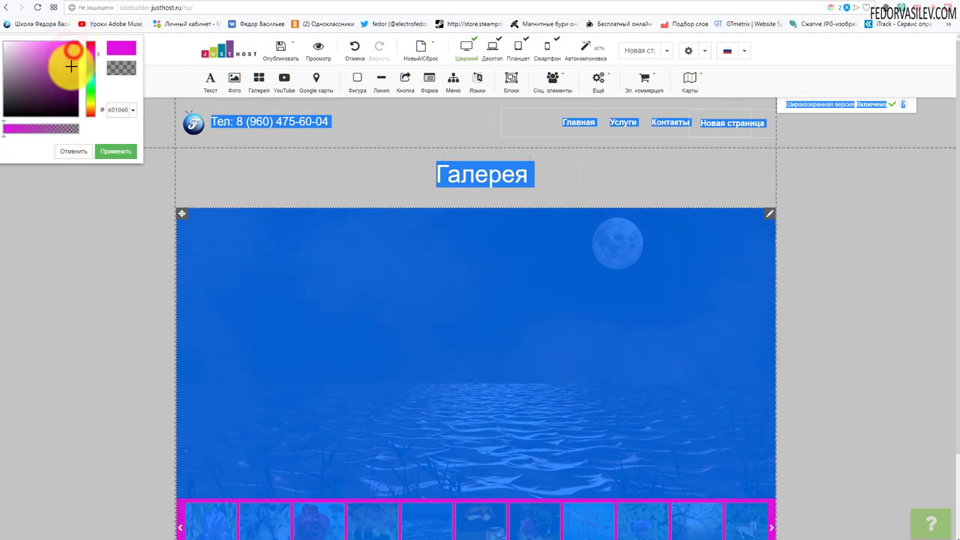
pyautogui.click(105, 148)
pyautogui.click(260, 179)
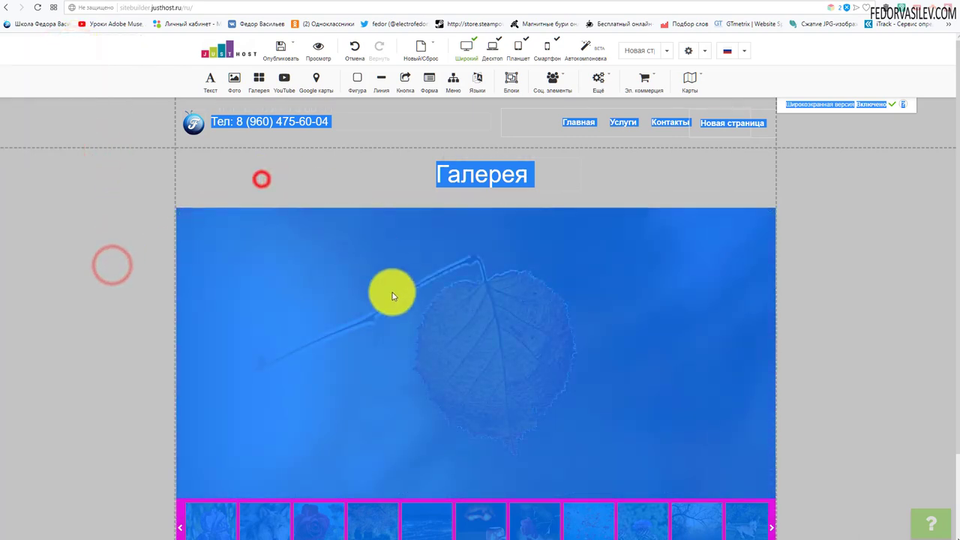
# - Save the site and reload the editor page
pyautogui.scroll(-2, 398, 315)
pyautogui.scroll(2, 411, 418)
pyautogui.click(280, 50)
pyautogui.click(274, 85)
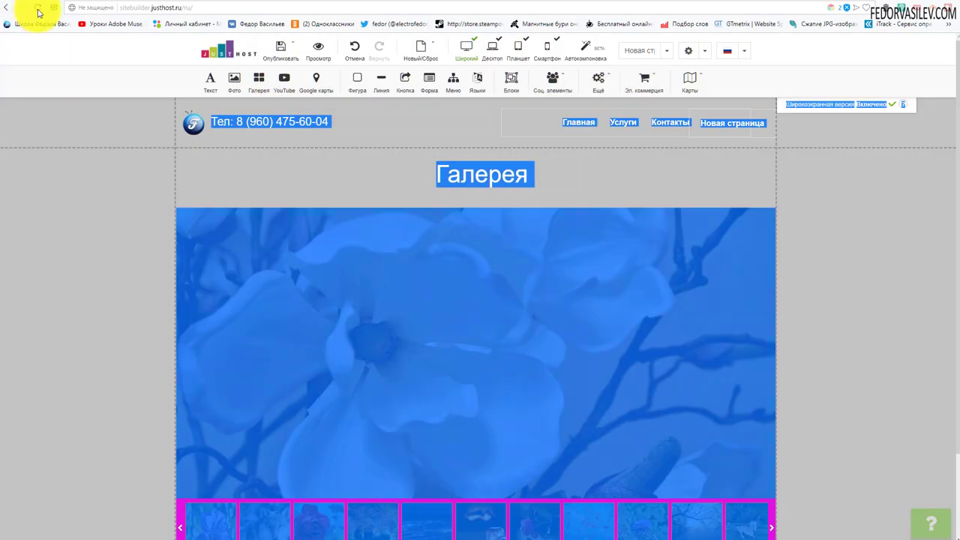
pyautogui.click(37, 9)
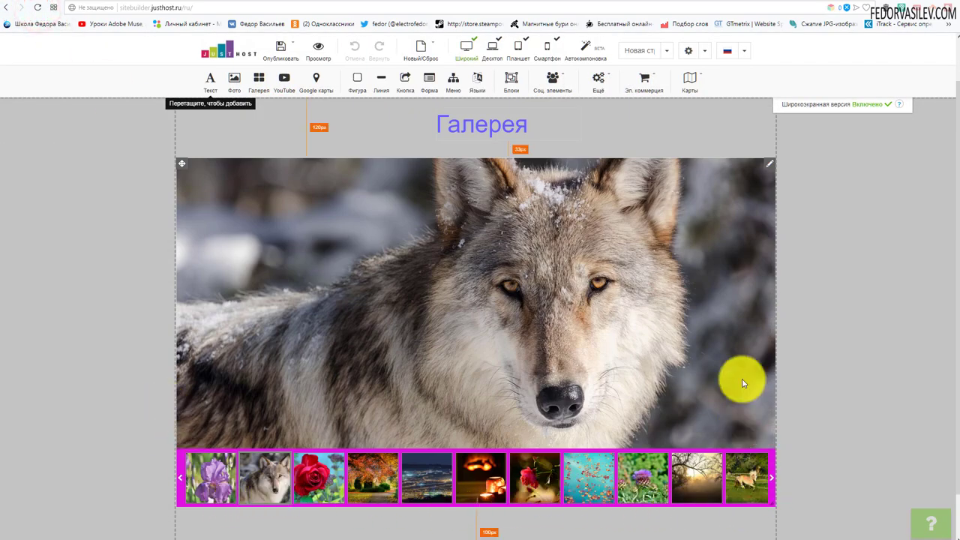
# - Change the gallery's background colour to dark grey
pyautogui.click(771, 165)
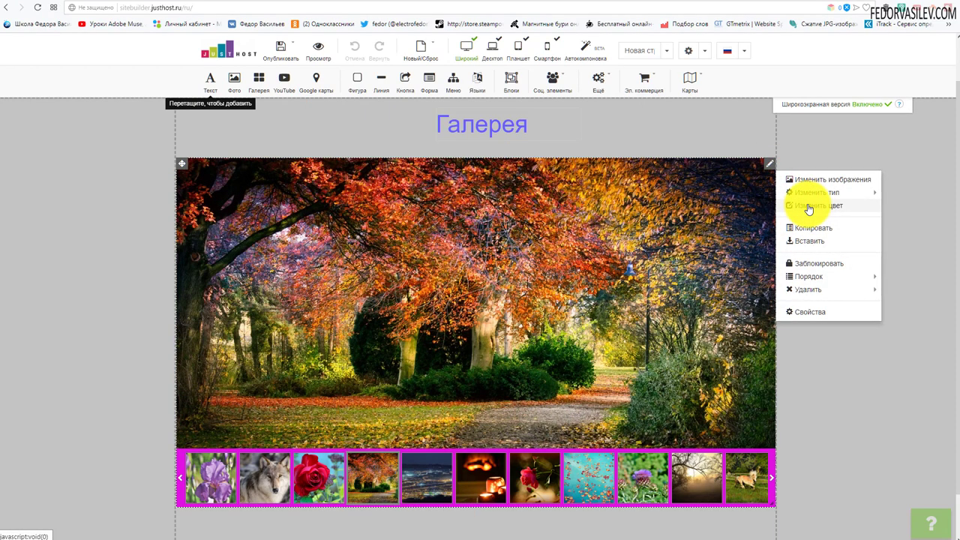
pyautogui.click(791, 206)
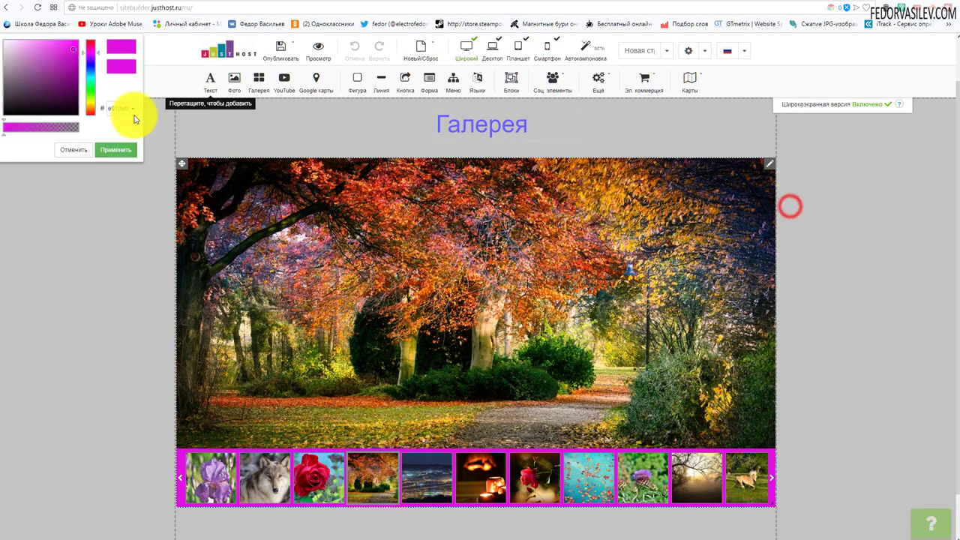
pyautogui.moveTo(24, 78); pyautogui.dragTo(3, 100)
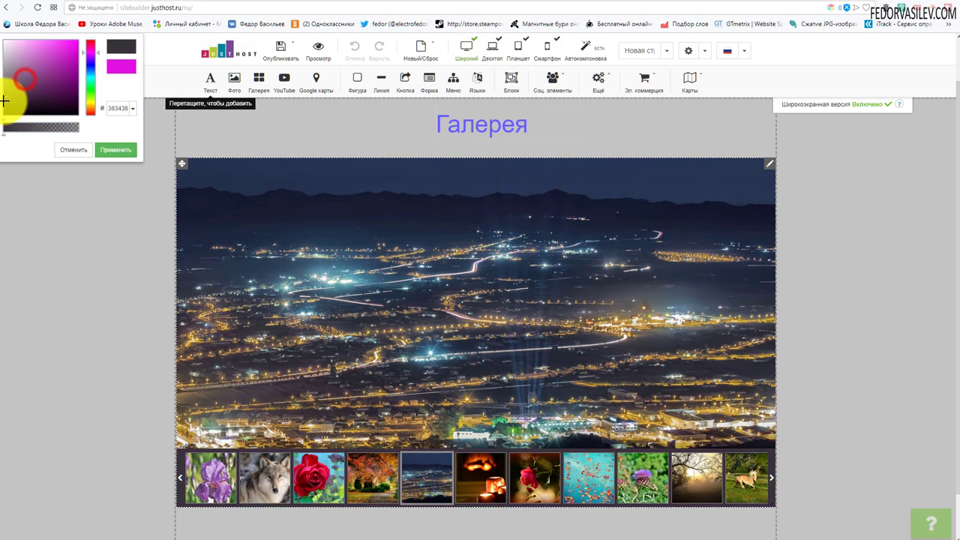
pyautogui.click(114, 149)
# - Look through the template and free image collections for the gallery and apply the existing photo selection
pyautogui.rightClick(767, 166)
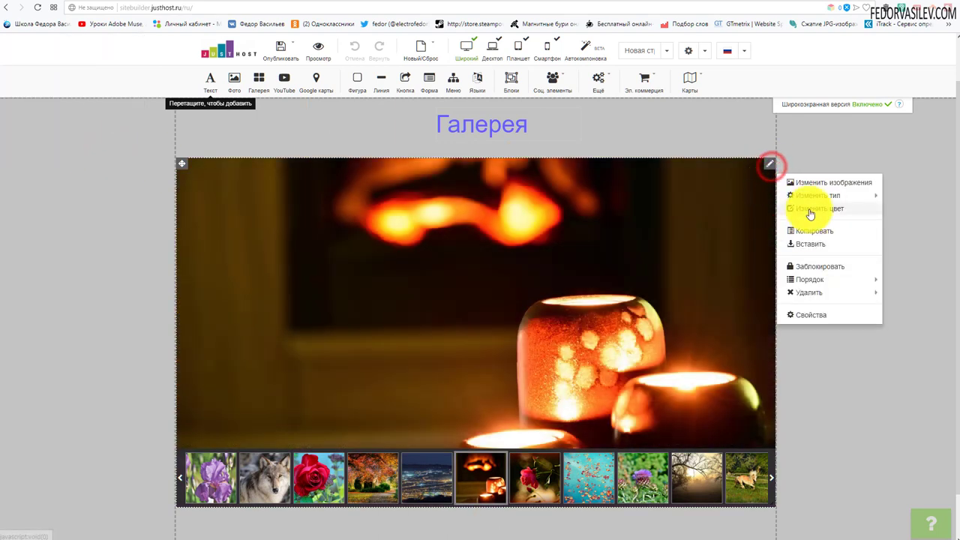
pyautogui.moveTo(815, 201)
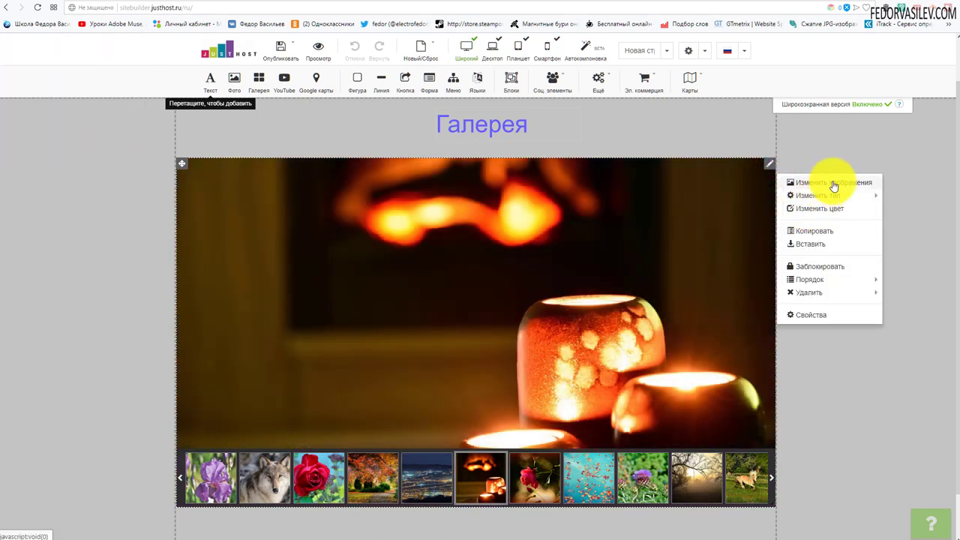
pyautogui.click(840, 186)
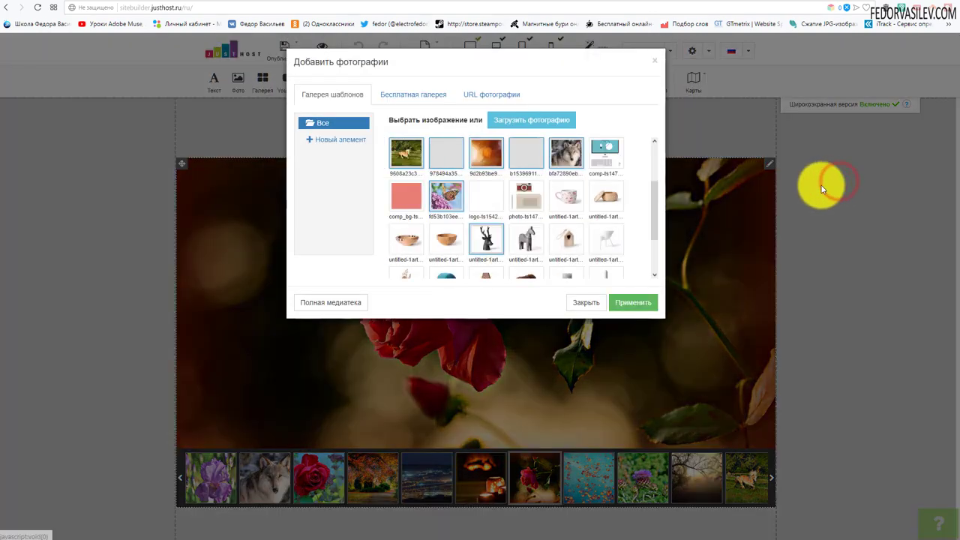
pyautogui.click(392, 97)
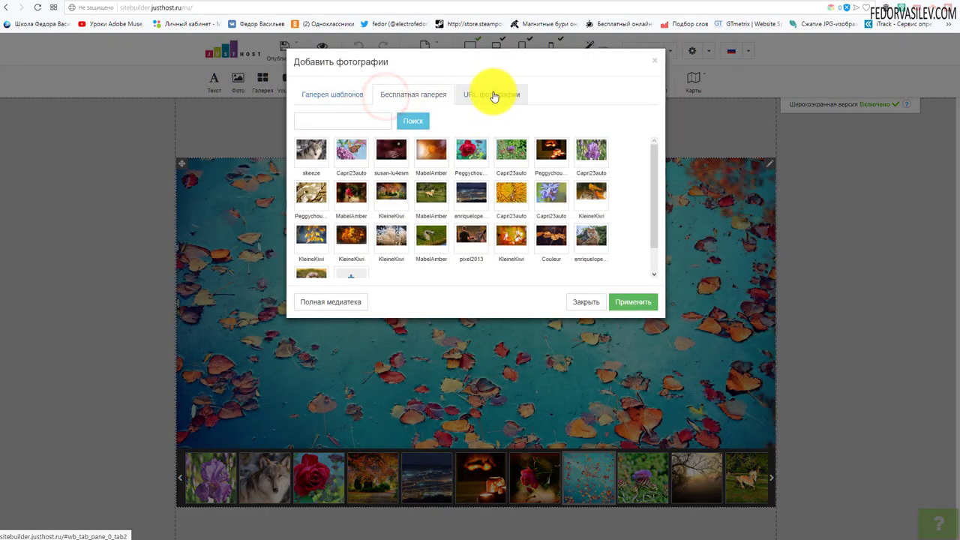
pyautogui.click(330, 84)
pyautogui.click(619, 302)
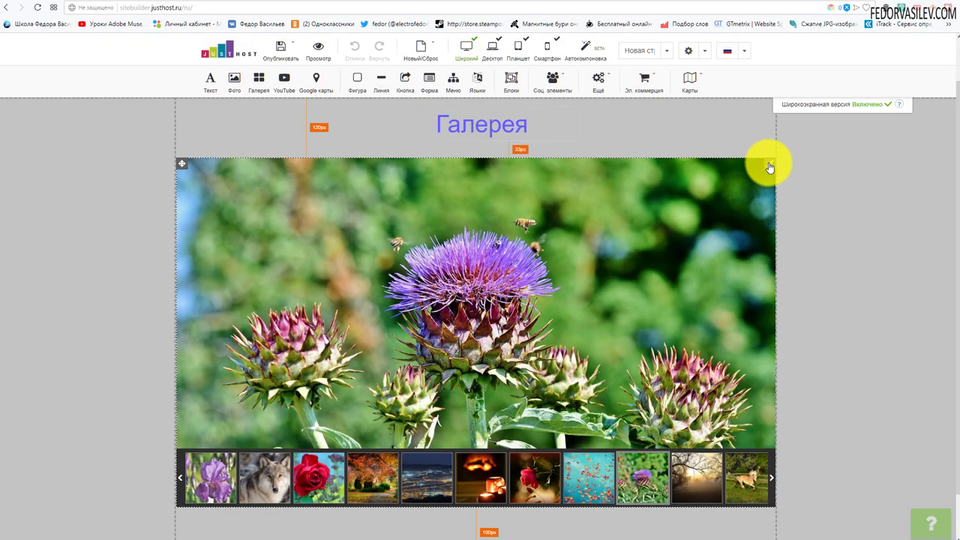
# - Switch the gallery's type to Слайд-шоу
pyautogui.click(770, 165)
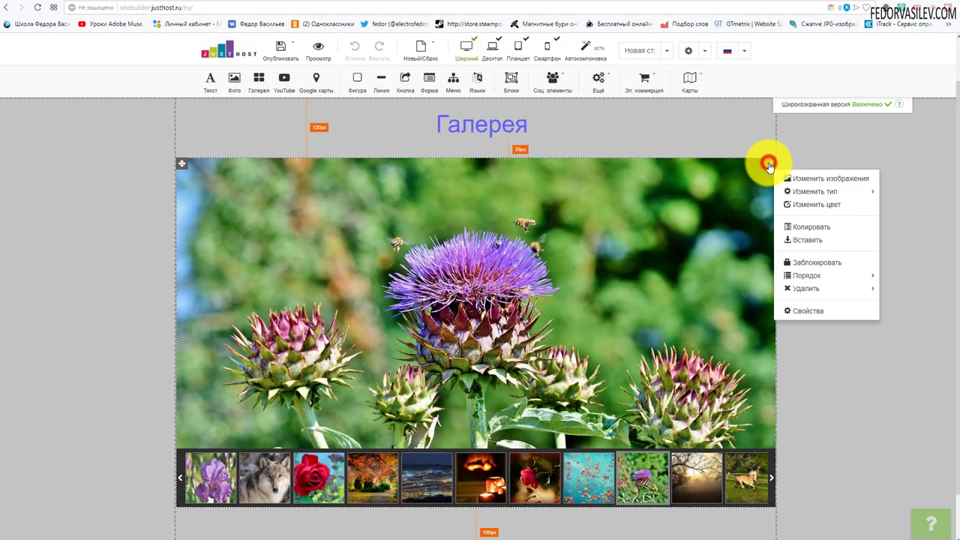
pyautogui.moveTo(802, 198)
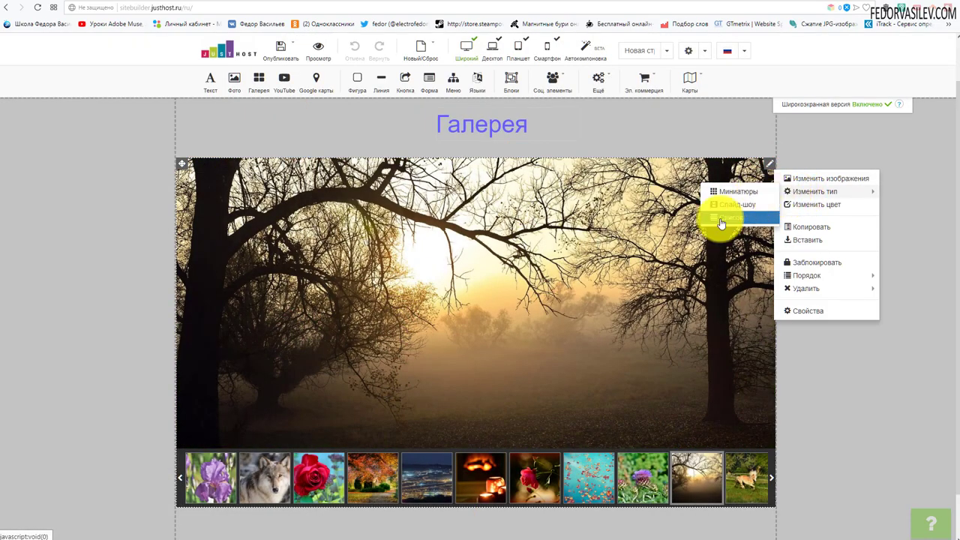
pyautogui.click(729, 207)
pyautogui.scroll(-1, 563, 227)
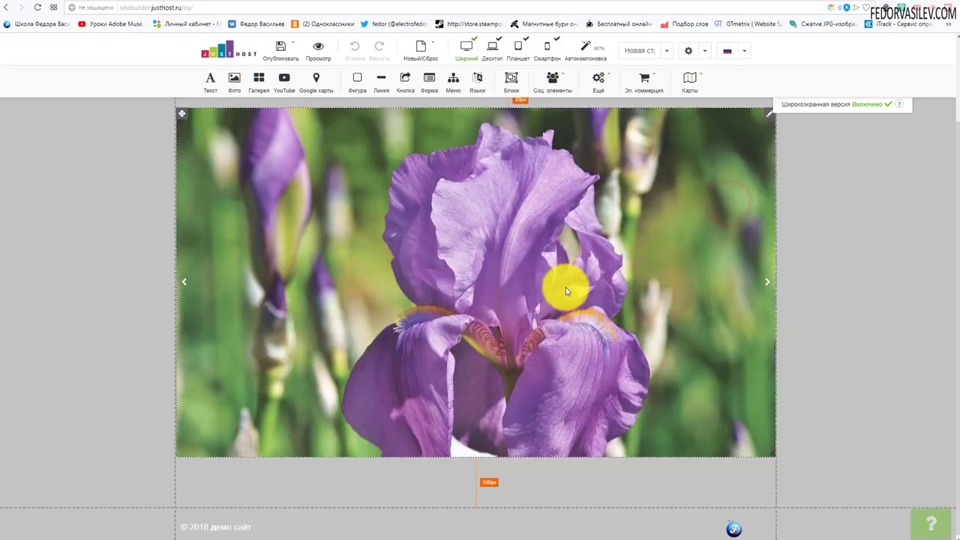
# - Look over the slideshow and switch the gallery's type to Миниатюры
pyautogui.scroll(2, 609, 383)
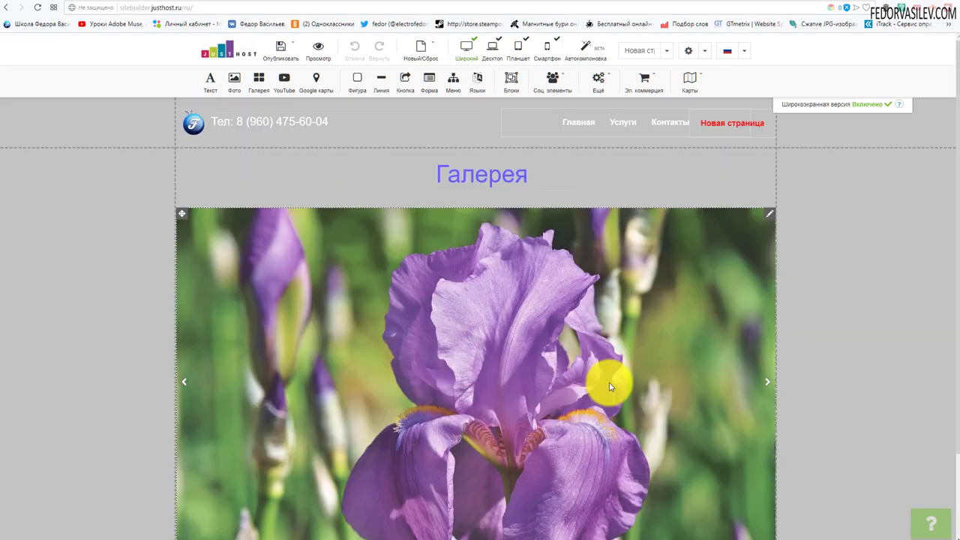
pyautogui.scroll(-2, 762, 205)
pyautogui.scroll(2, 763, 204)
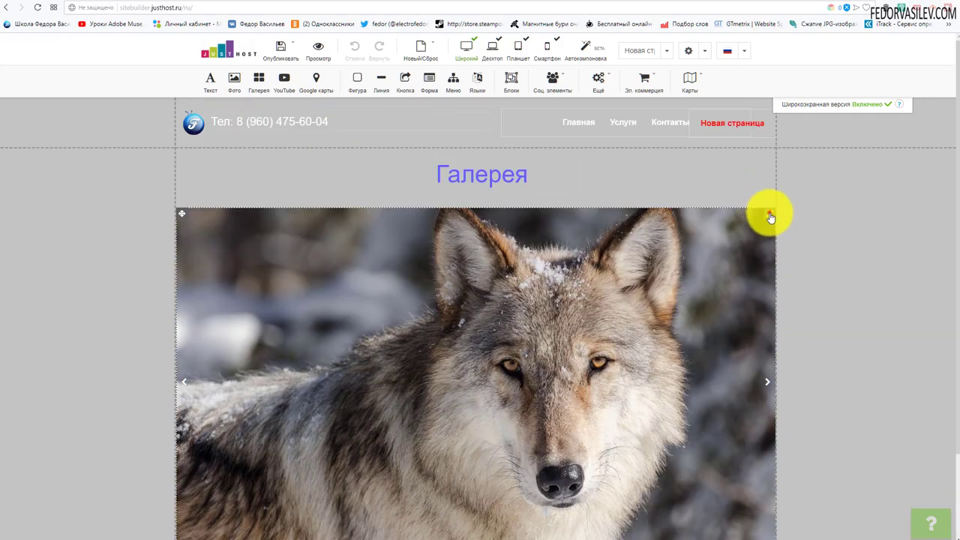
pyautogui.click(771, 215)
pyautogui.moveTo(795, 250)
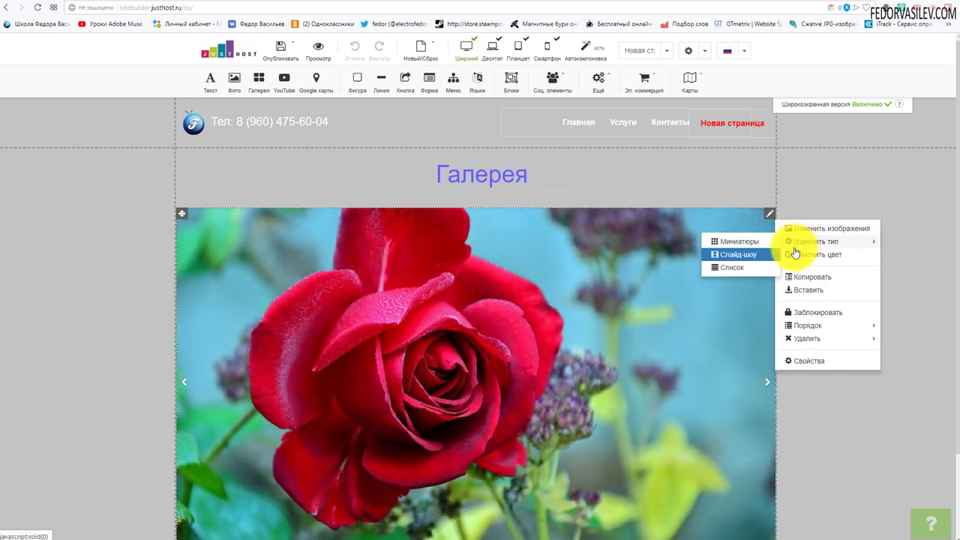
pyautogui.click(728, 241)
pyautogui.scroll(-2, 414, 185)
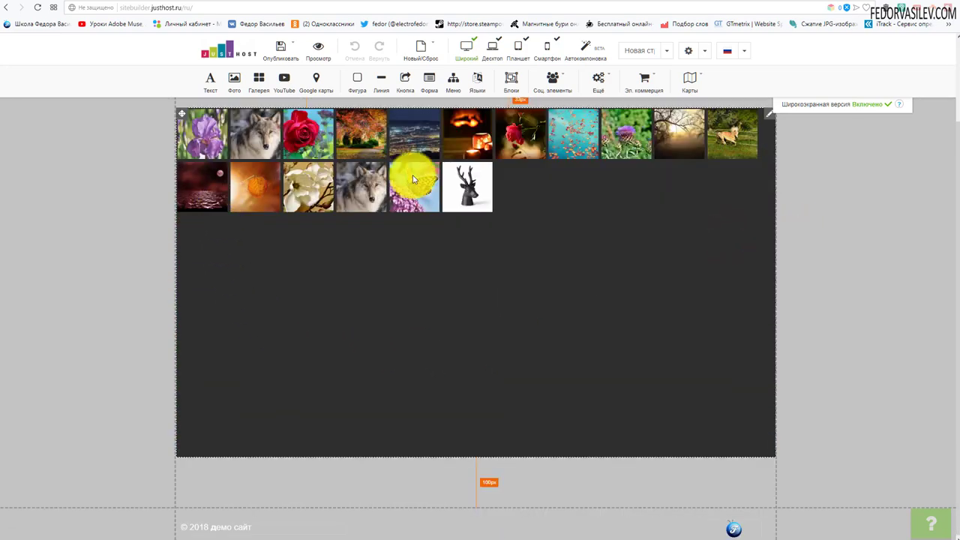
# - Switch the gallery's type to Список
pyautogui.scroll(2, 358, 233)
pyautogui.click(770, 214)
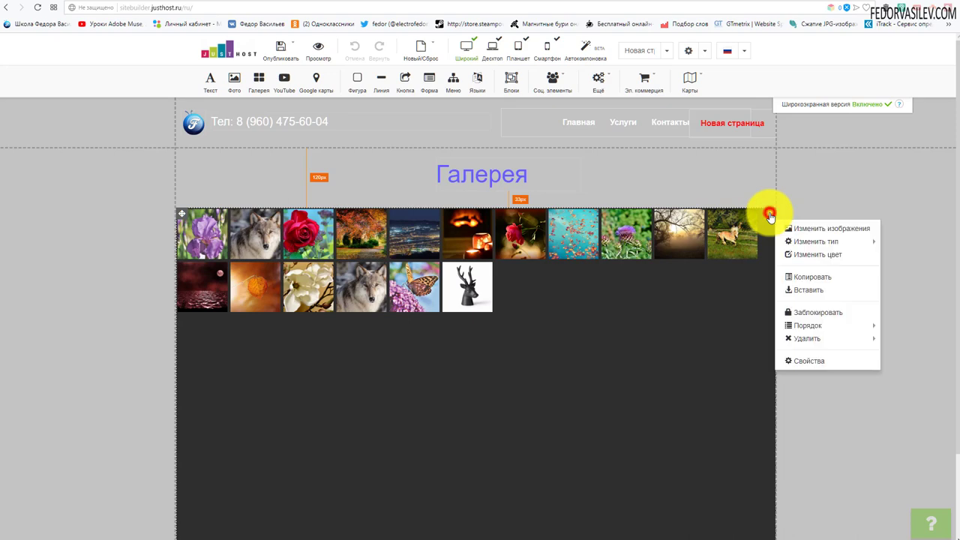
pyautogui.moveTo(797, 246)
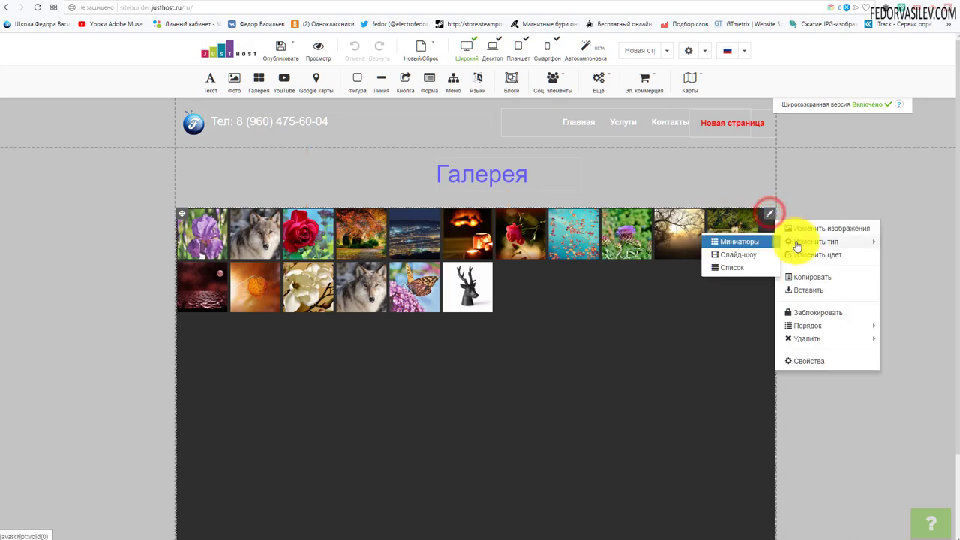
pyautogui.click(738, 272)
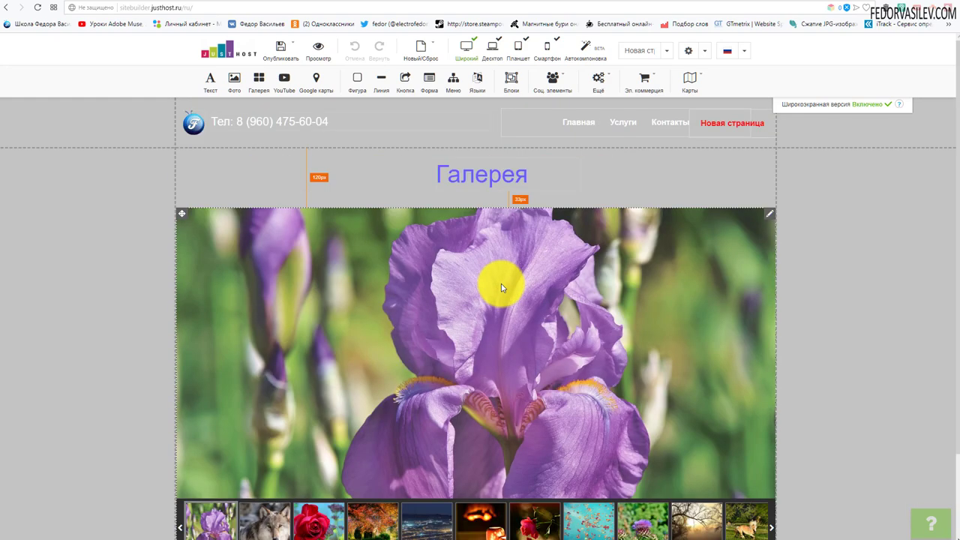
pyautogui.scroll(-1, 502, 283)
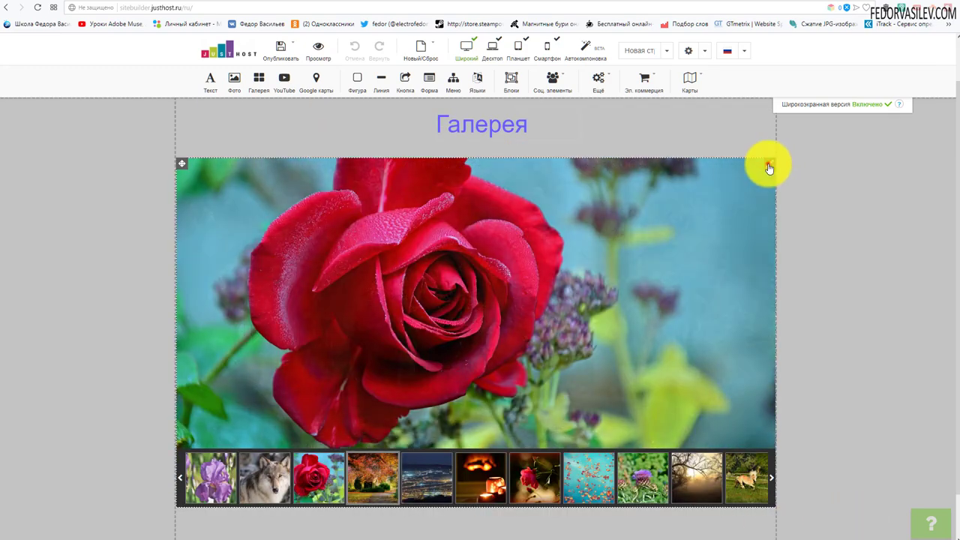
pyautogui.click(768, 164)
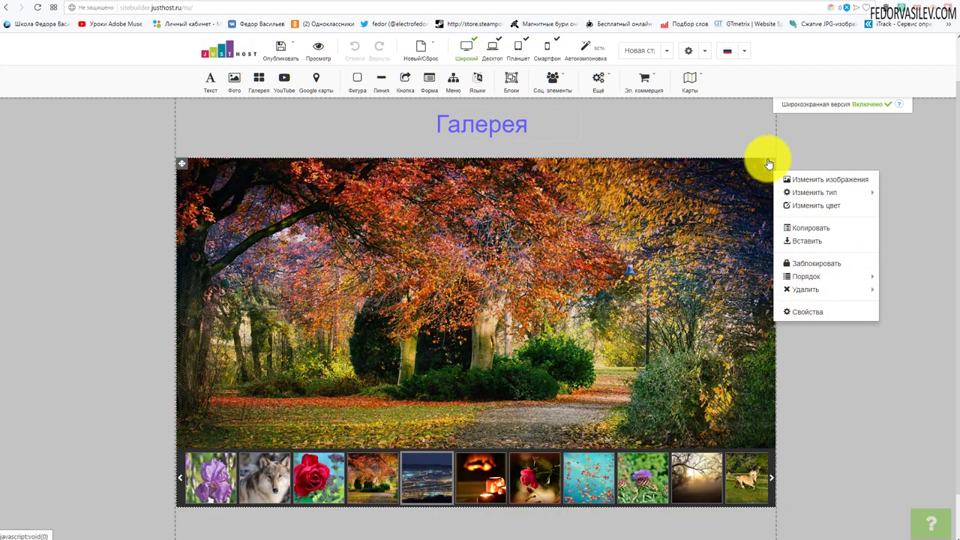
pyautogui.scroll(1, 258, 167)
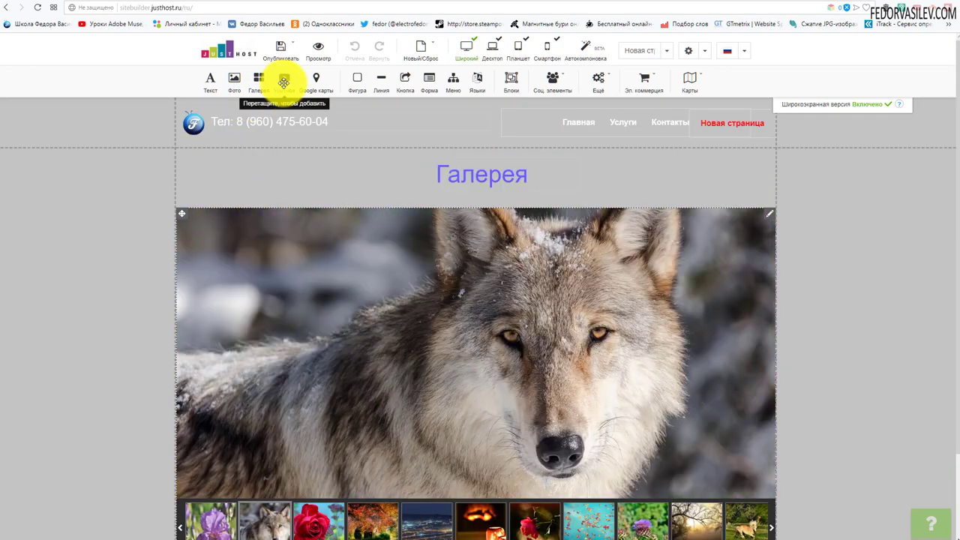
# - Add a YouTube video below the gallery, about 20 px under it and 370 px from the content area's left edge
pyautogui.moveTo(284, 82); pyautogui.dragTo(439, 482)
pyautogui.scroll(-3, 322, 397)
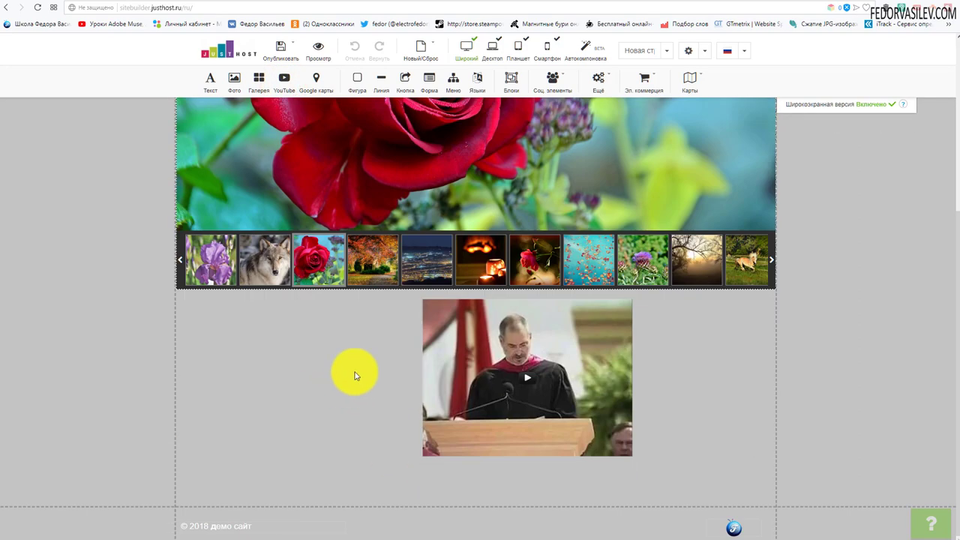
pyautogui.moveTo(428, 313); pyautogui.dragTo(367, 304)
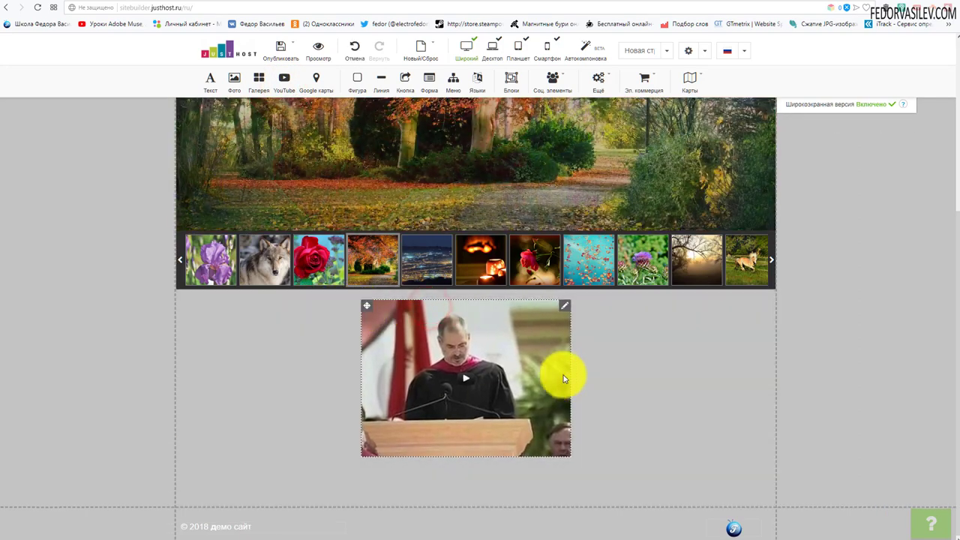
pyautogui.moveTo(565, 379); pyautogui.dragTo(523, 353)
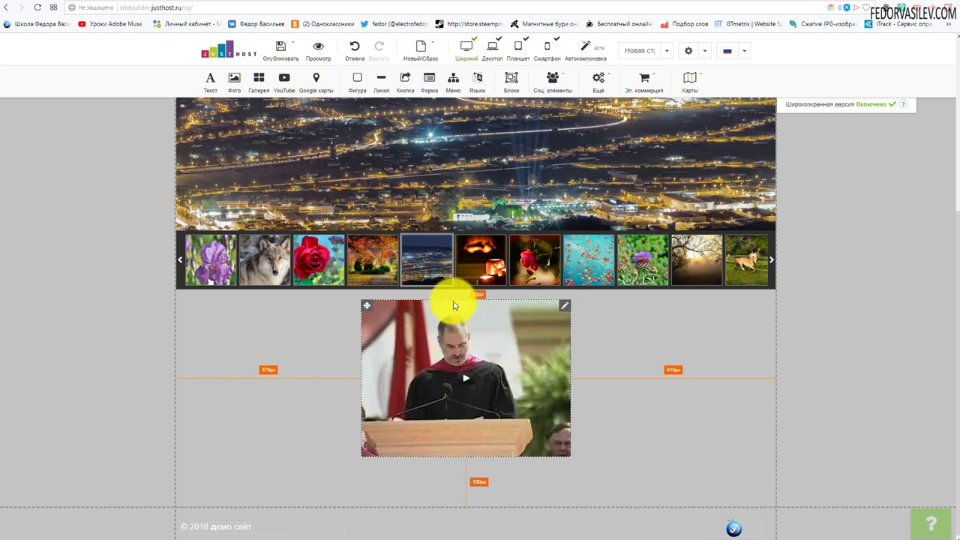
# - Publish the site and find the YouTube video on the live gallery page
pyautogui.click(291, 62)
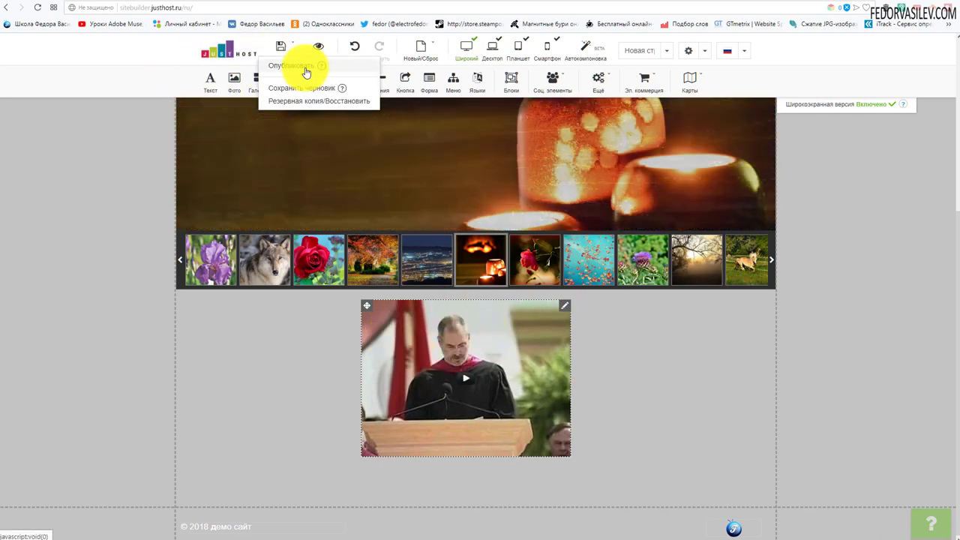
pyautogui.click(304, 85)
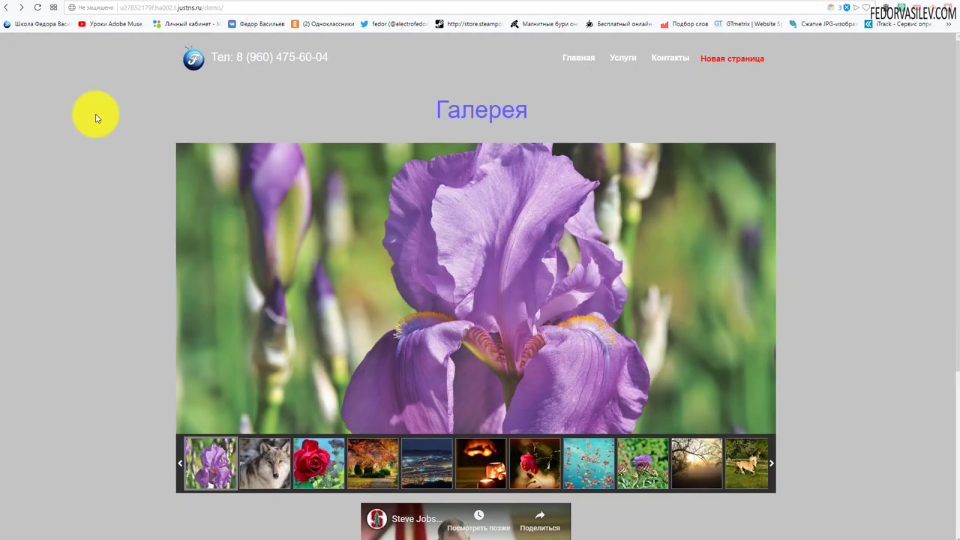
pyautogui.scroll(-2, 98, 117)
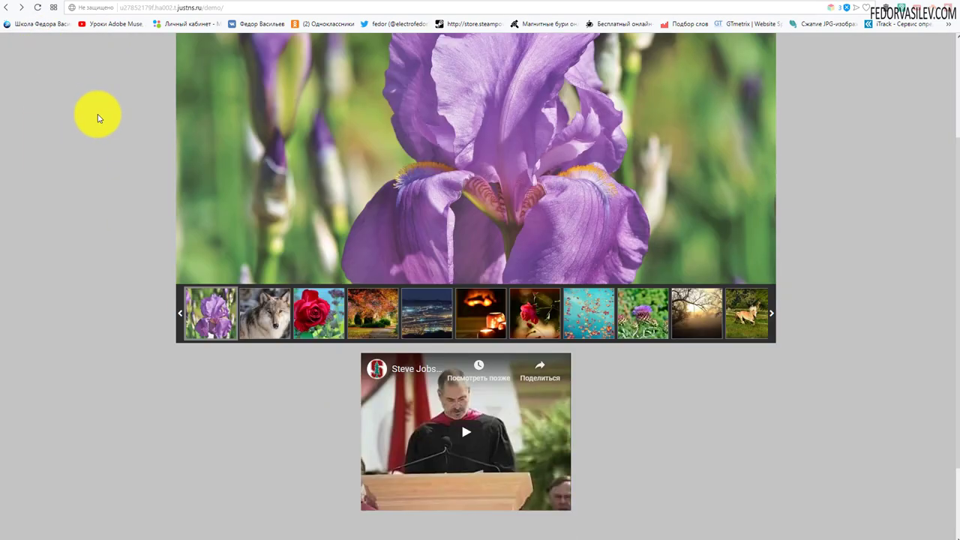
pyautogui.scroll(-2, 98, 118)
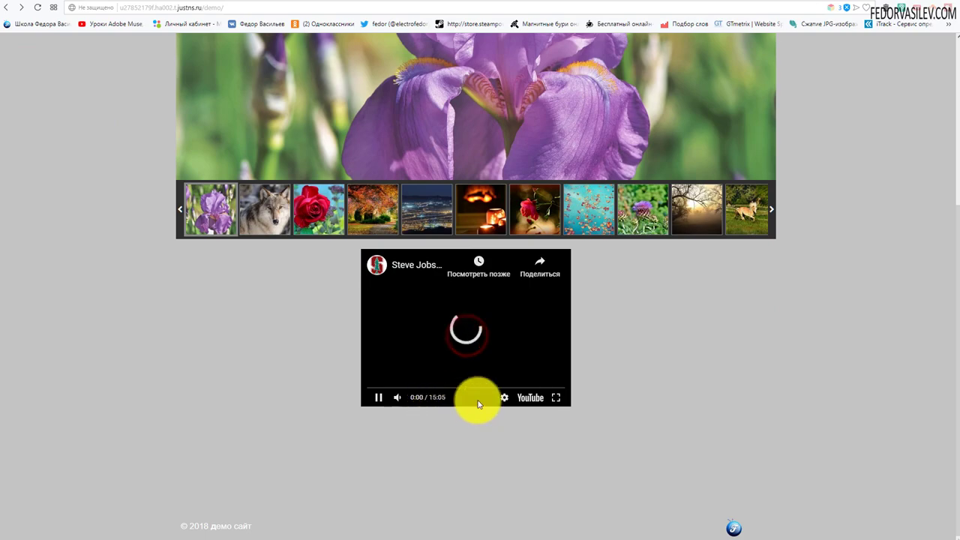
# - Test the mute, full-screen and pause controls of the video on the published page
pyautogui.click(396, 398)
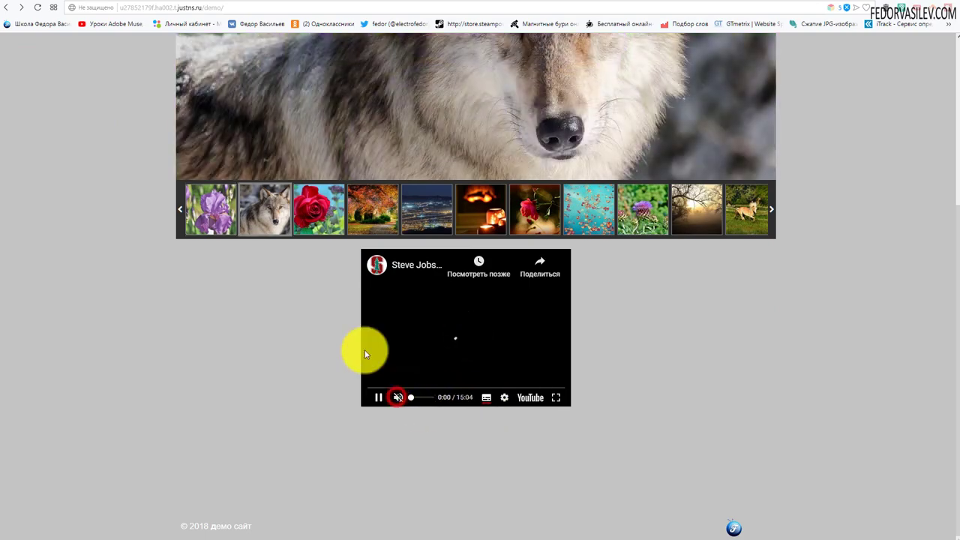
pyautogui.click(556, 397)
pyautogui.press('Escape')
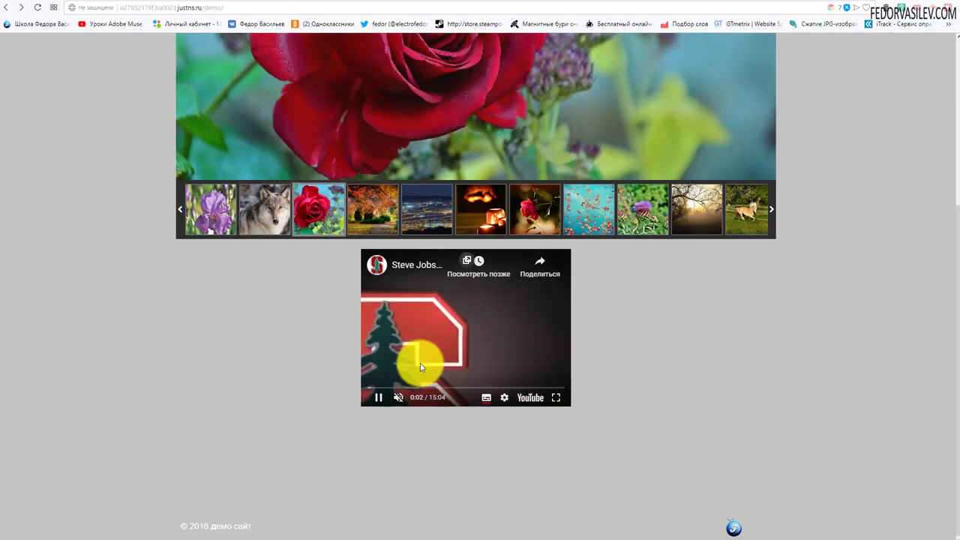
pyautogui.click(378, 398)
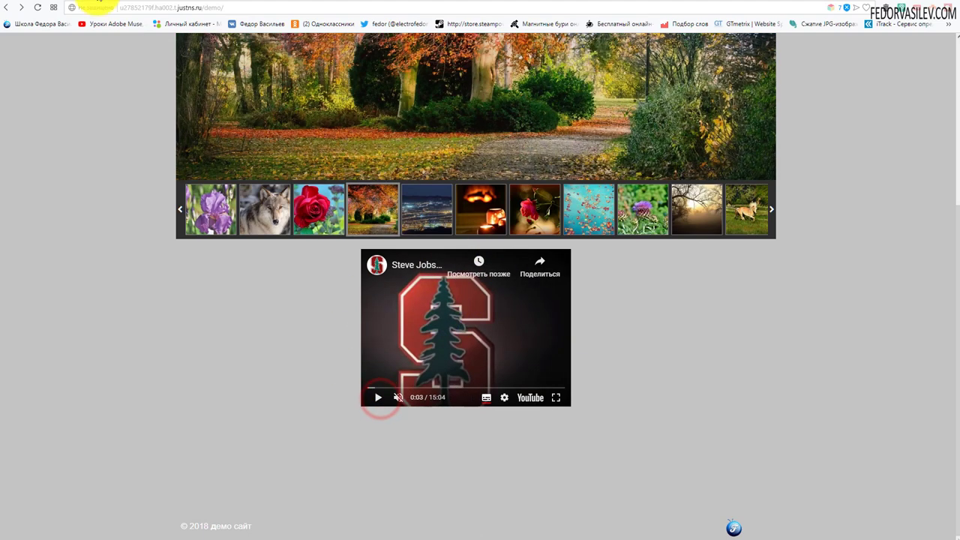
# - Return to the site editor and turn off the player controls and the video title in the YouTube video's properties
pyautogui.click(107, 3)
pyautogui.click(565, 312)
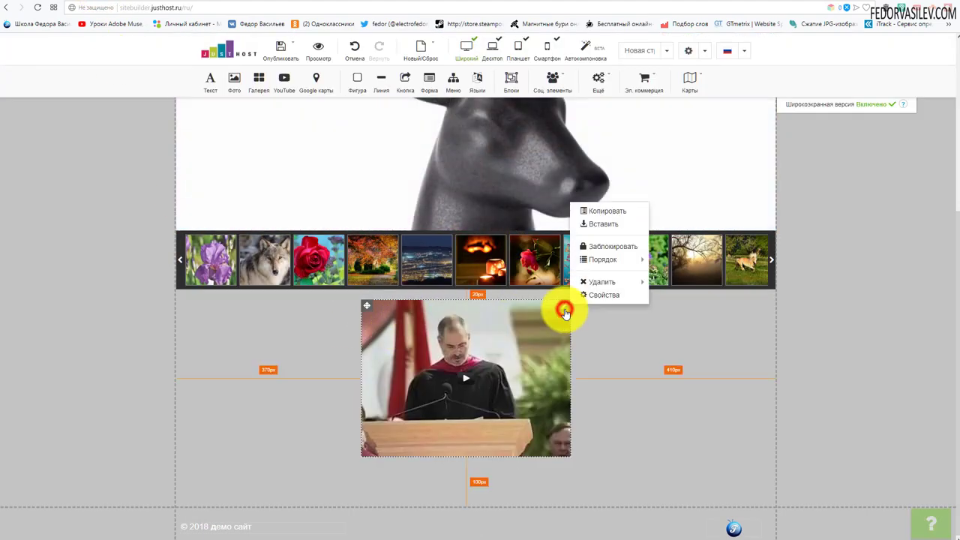
pyautogui.click(605, 297)
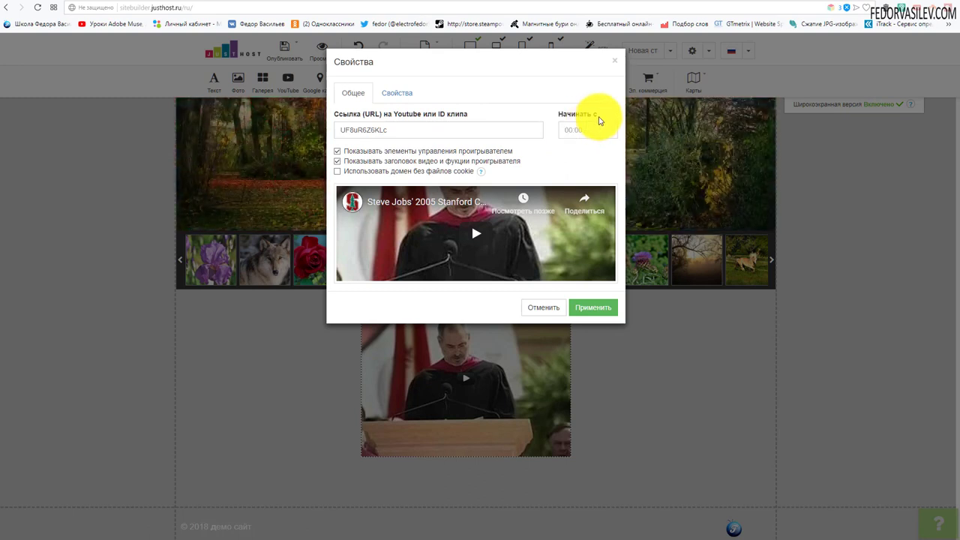
pyautogui.click(589, 128)
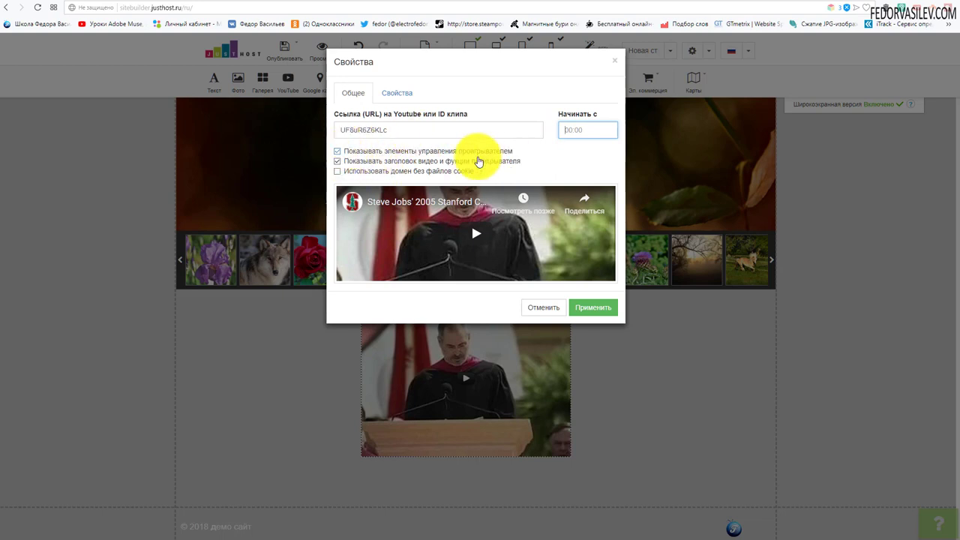
pyautogui.click(337, 159)
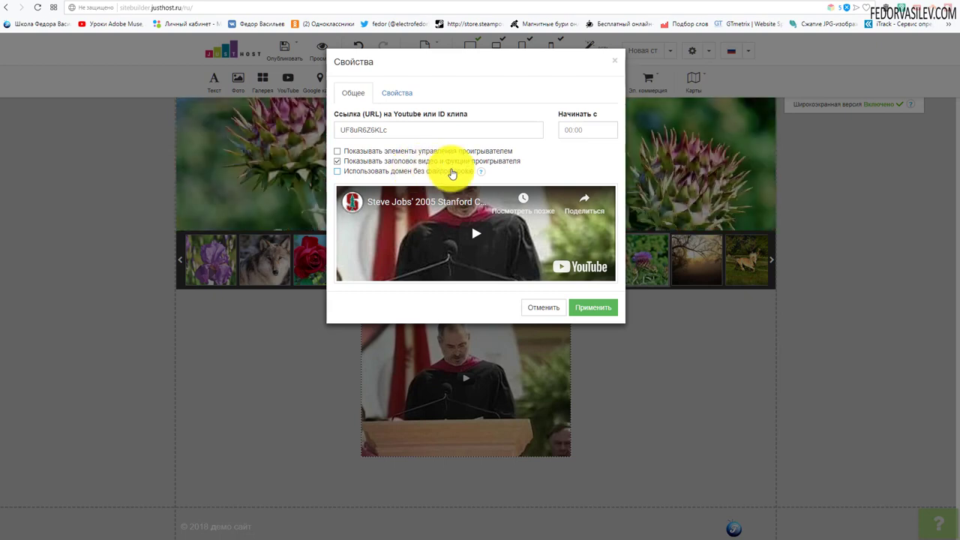
pyautogui.click(338, 161)
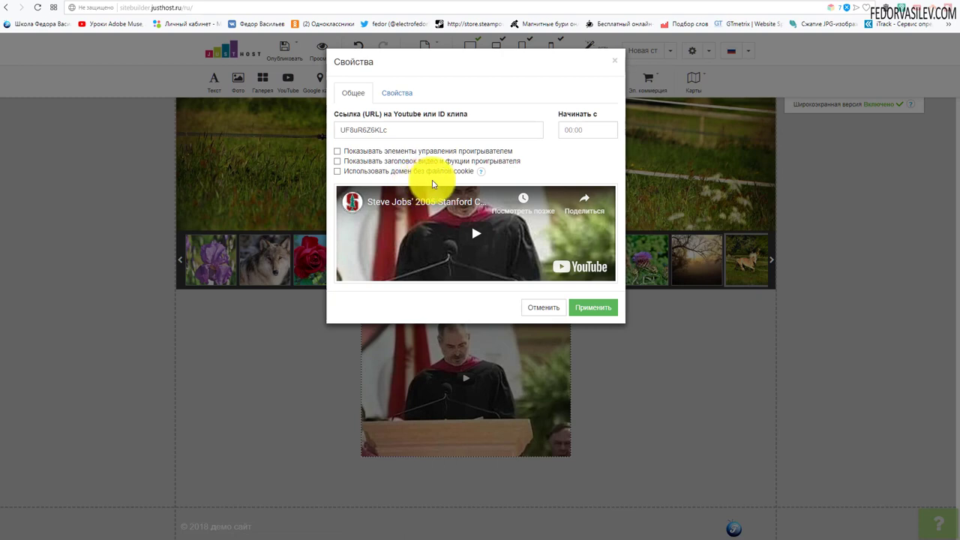
pyautogui.moveTo(482, 178)
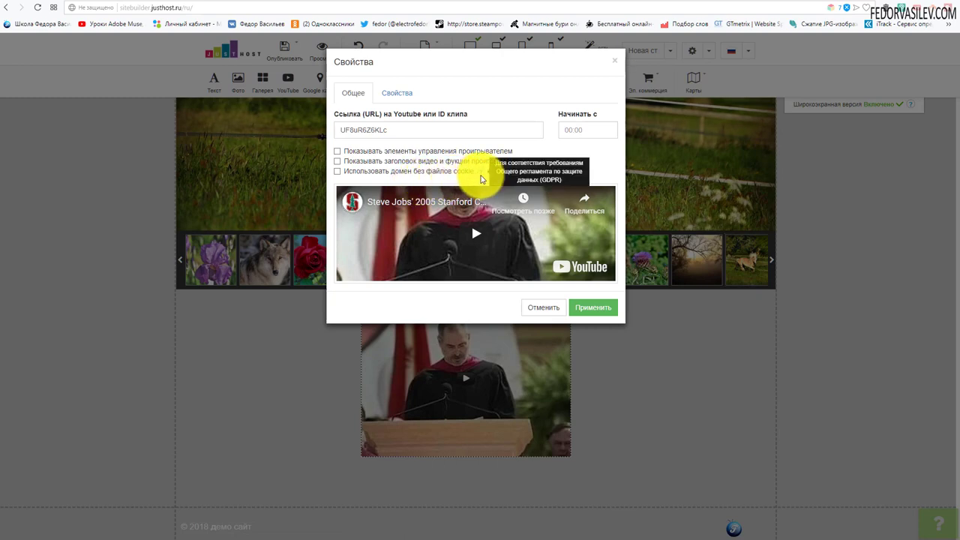
# - Open the video's size settings and, on YouTube, view the embed code of «Аналог Adobe Muse» for its dimensions
pyautogui.click(396, 93)
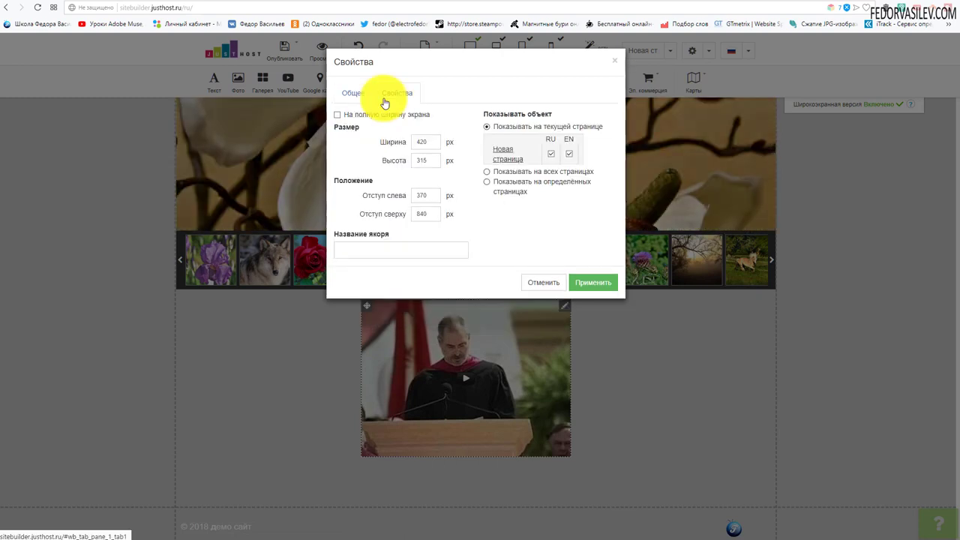
pyautogui.doubleClick(422, 143)
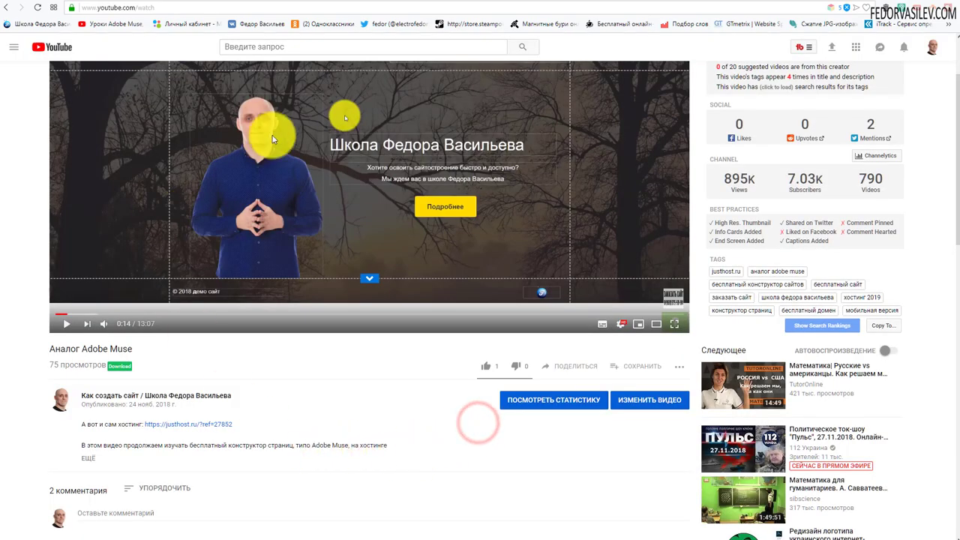
pyautogui.scroll(1, 464, 279)
pyautogui.scroll(-4, 450, 225)
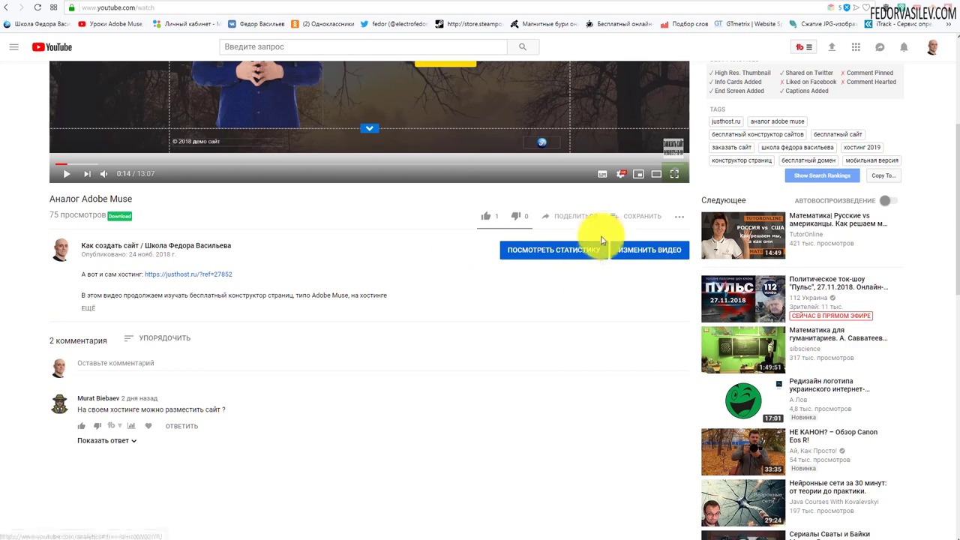
pyautogui.click(568, 219)
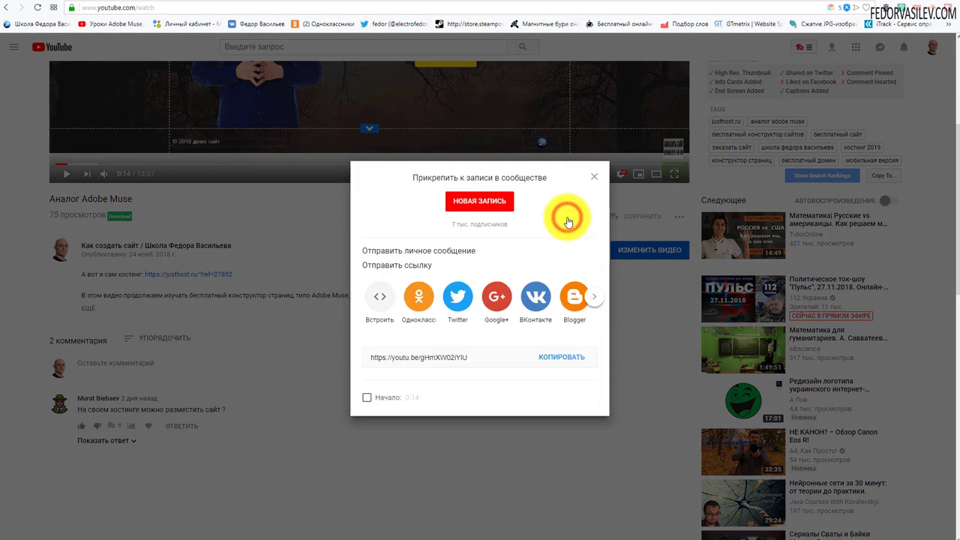
pyautogui.click(380, 298)
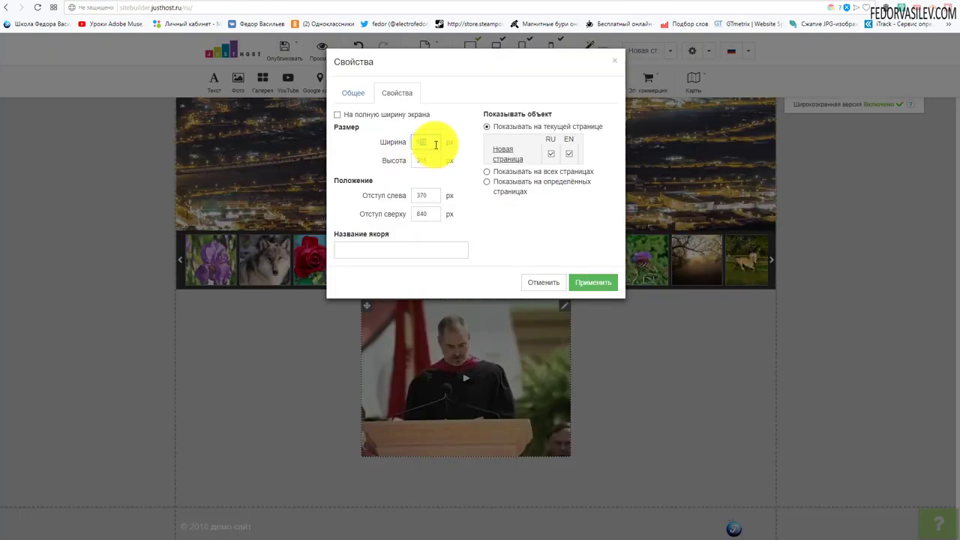
# - Back in the site editor, set the video's size to 560 × 315 px and apply the properties
pyautogui.click(435, 144)
pyautogui.click(432, 161)
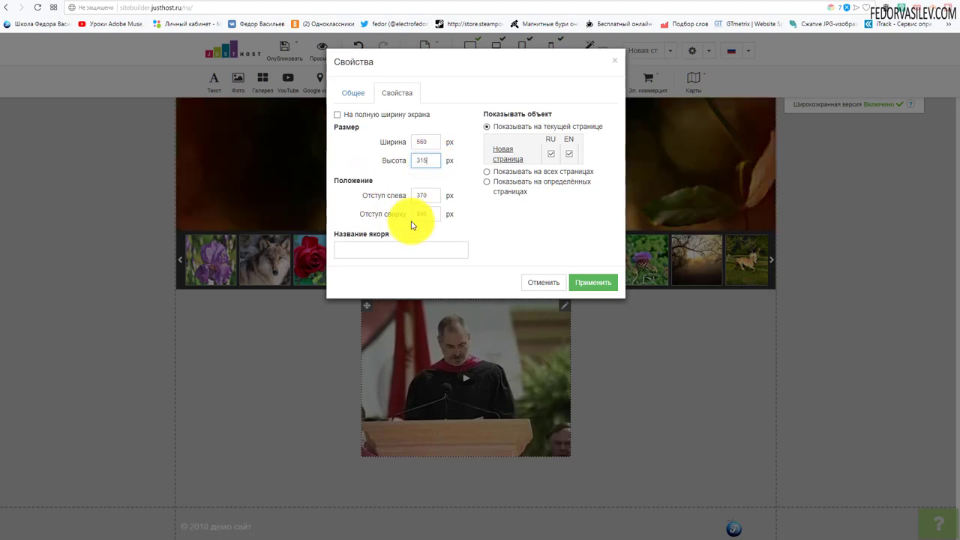
pyautogui.click(592, 282)
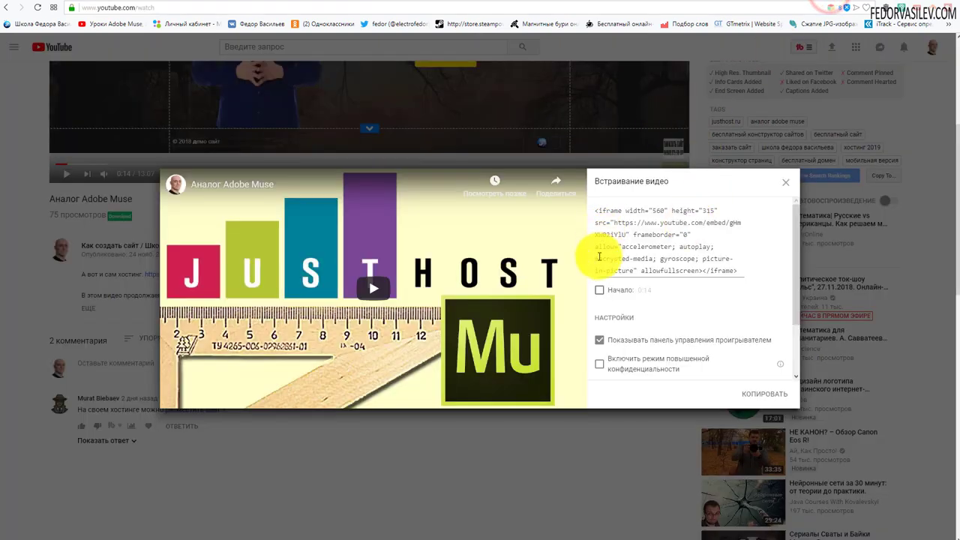
# - Switch to YouTube, leave the embed code view and copy the share link of «Аналог Adobe Muse»
pyautogui.press('Escape')
pyautogui.click(568, 217)
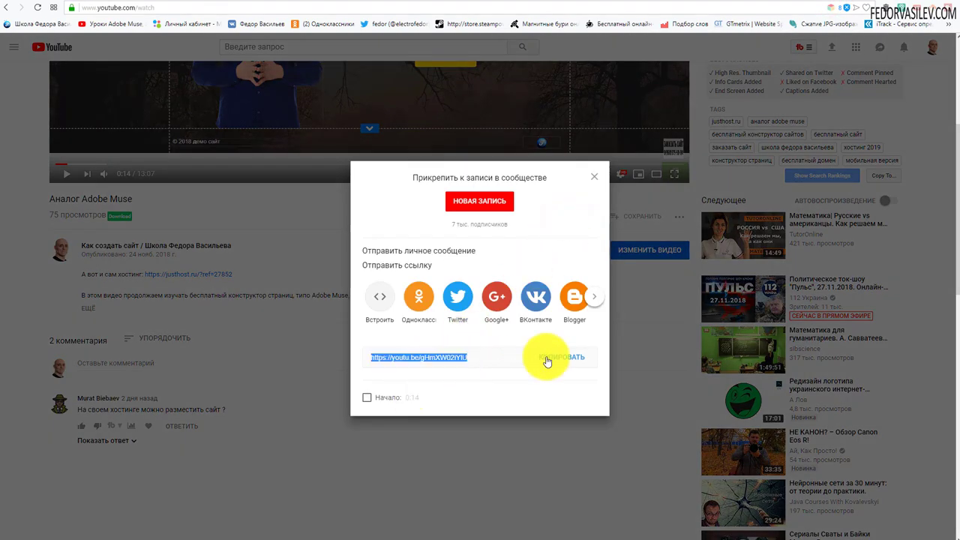
pyautogui.click(547, 360)
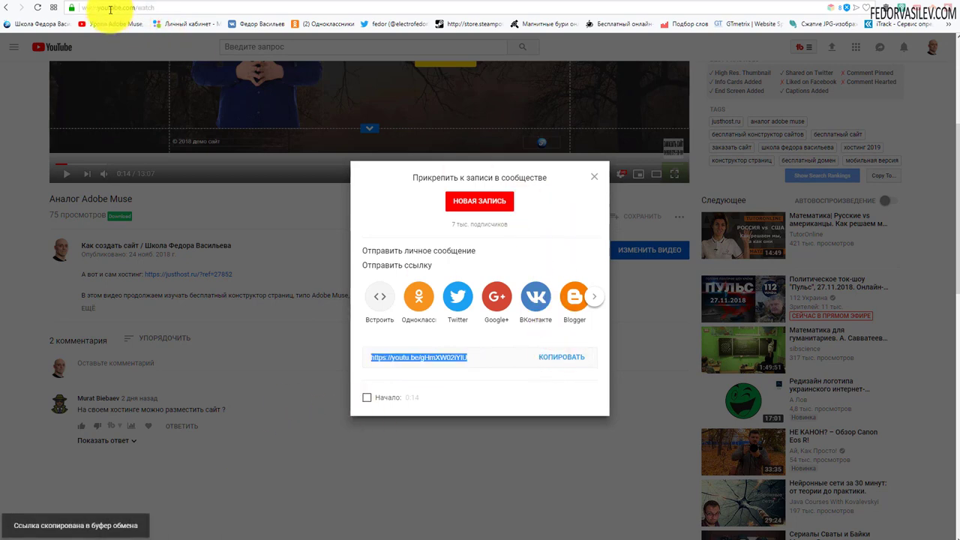
# - Switch back to the site editor and replace the YouTube element's clip link with the copied link of «Аналог Adobe Muse»
pyautogui.click(99, 3)
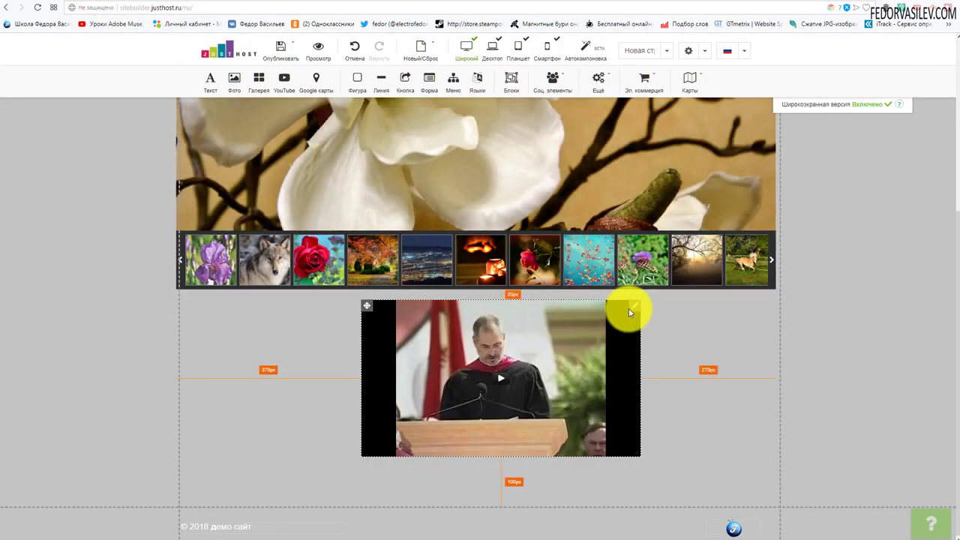
pyautogui.rightClick(635, 309)
pyautogui.click(670, 292)
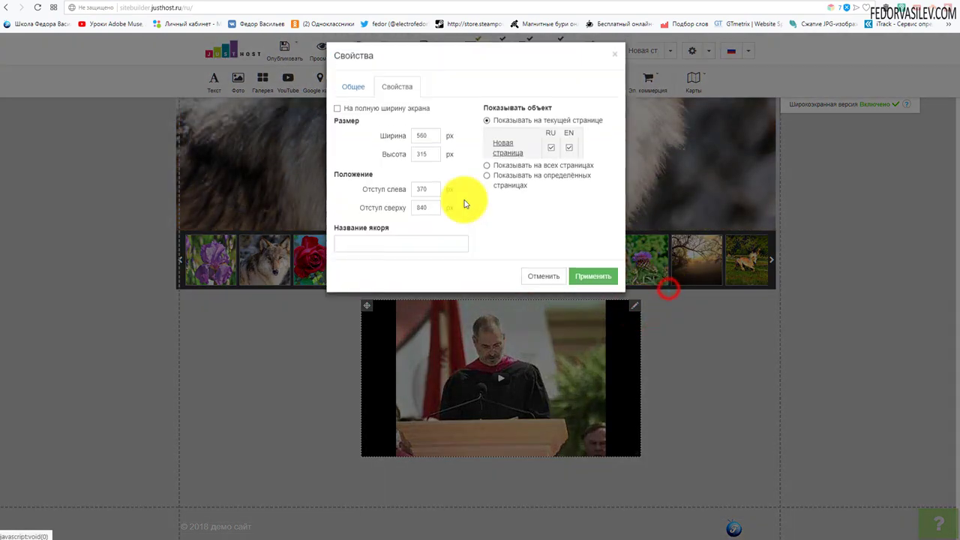
pyautogui.click(356, 93)
pyautogui.doubleClick(406, 131)
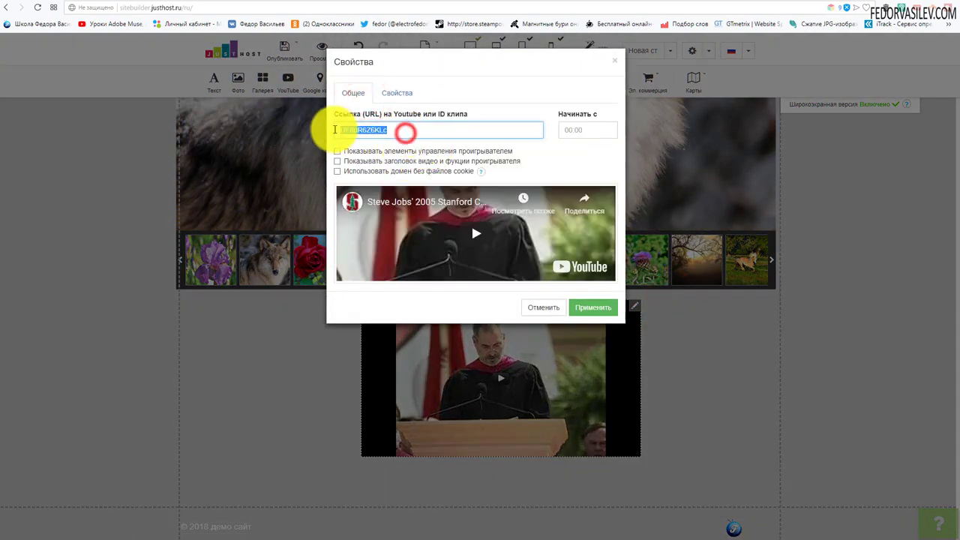
pyautogui.rightClick(339, 135)
pyautogui.click(370, 165)
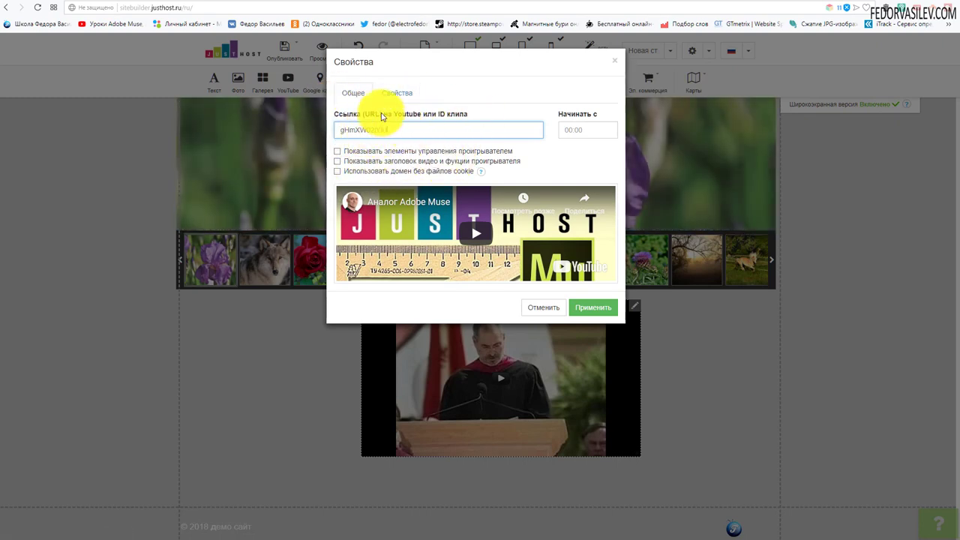
# - Set the video's start time («Начинать с») to 30 and apply the properties
pyautogui.click(573, 129)
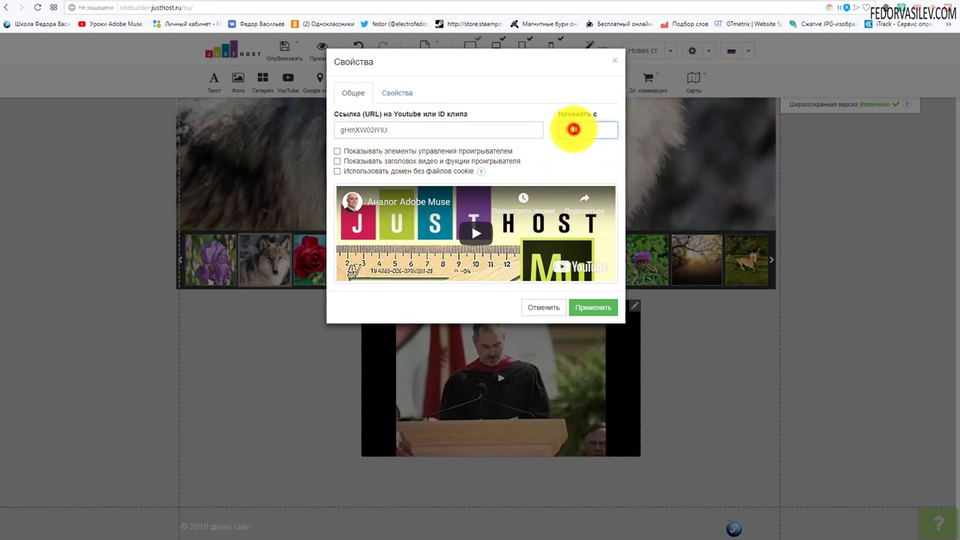
pyautogui.write('3')
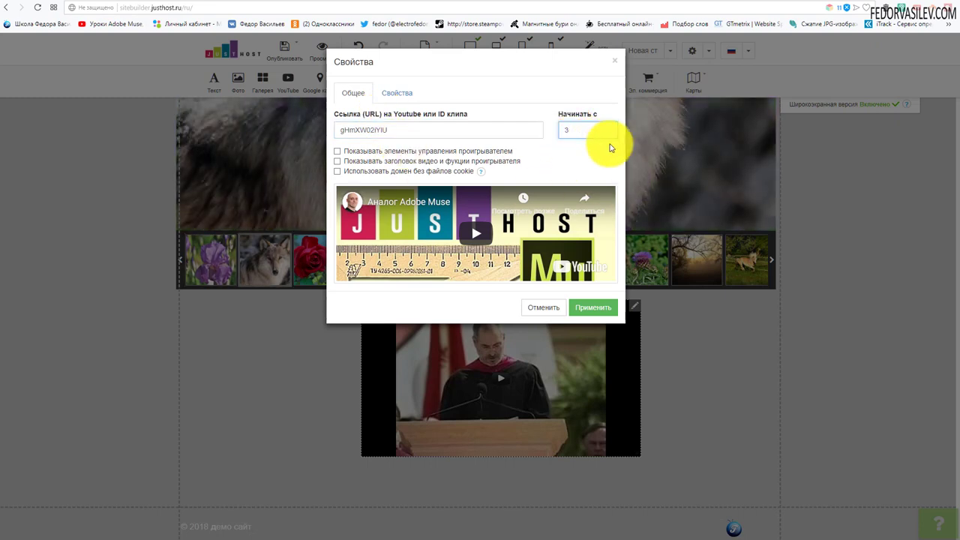
pyautogui.write('0')
pyautogui.click(532, 110)
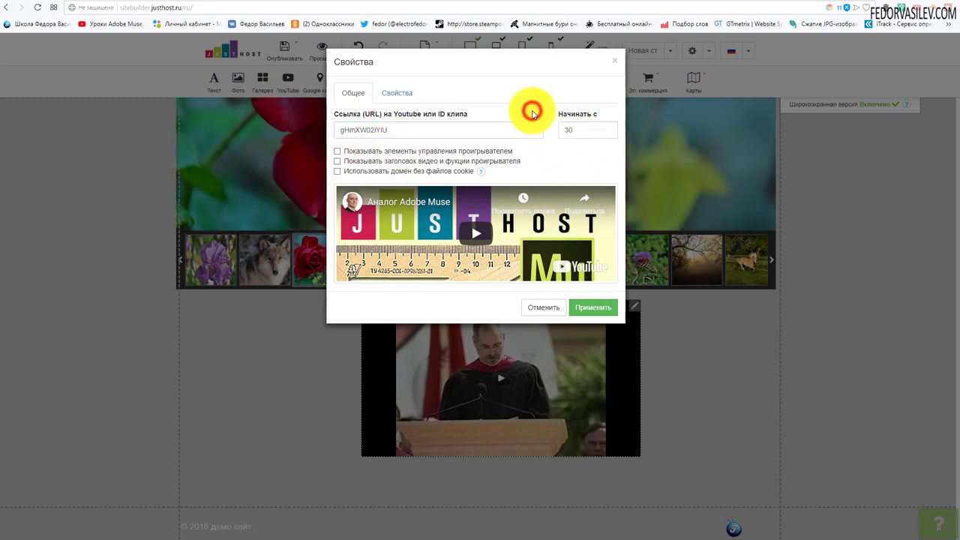
pyautogui.click(593, 307)
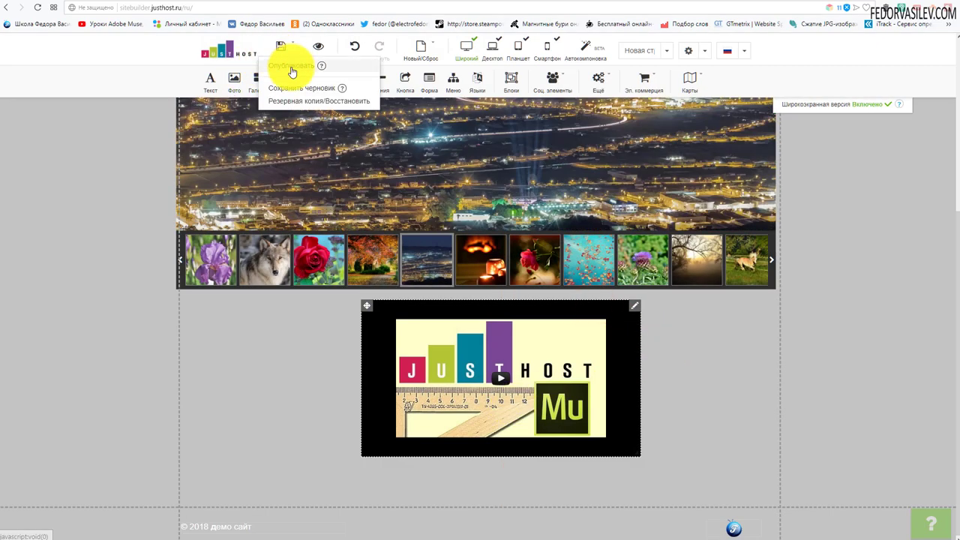
# - Publish the site, then play and pause the embedded «Аналог Adobe Muse» video on the published page
pyautogui.click(289, 69)
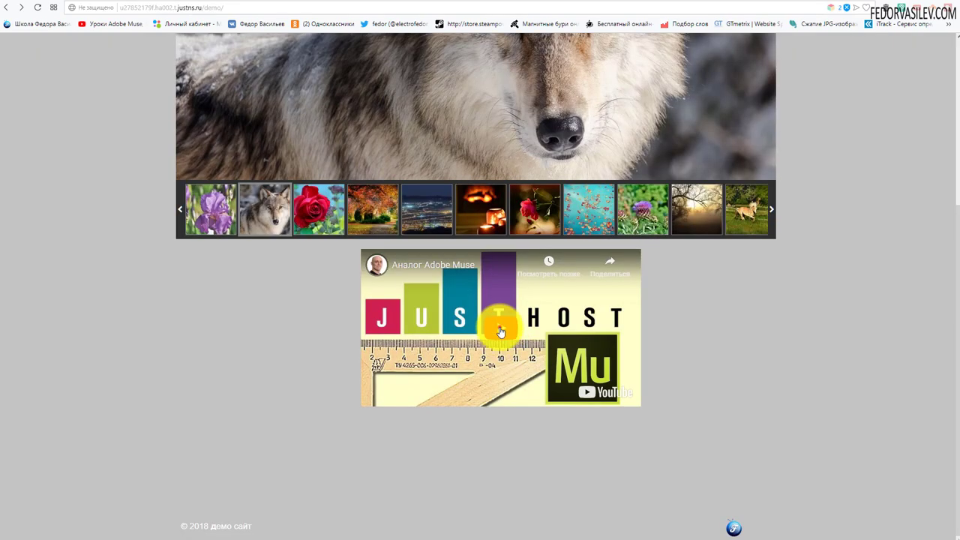
pyautogui.click(501, 330)
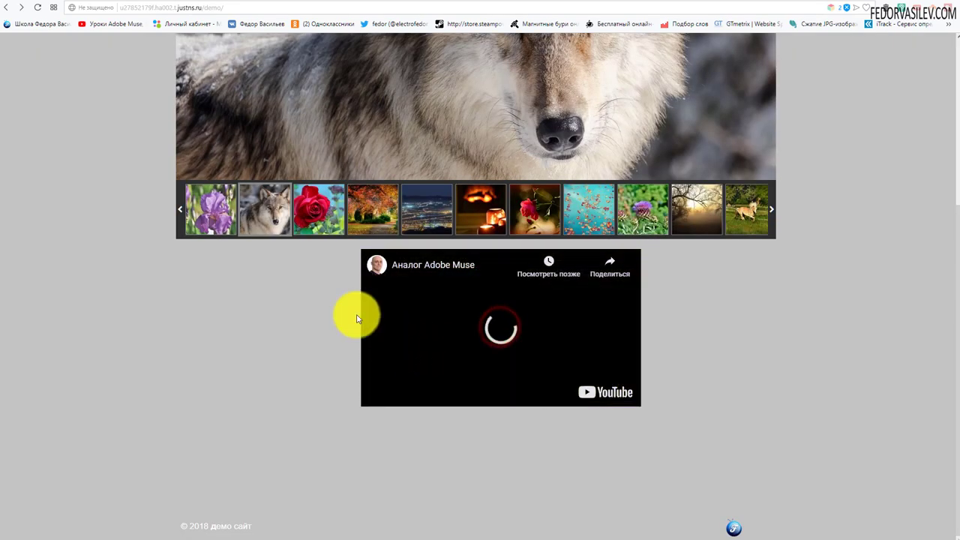
pyautogui.click(472, 332)
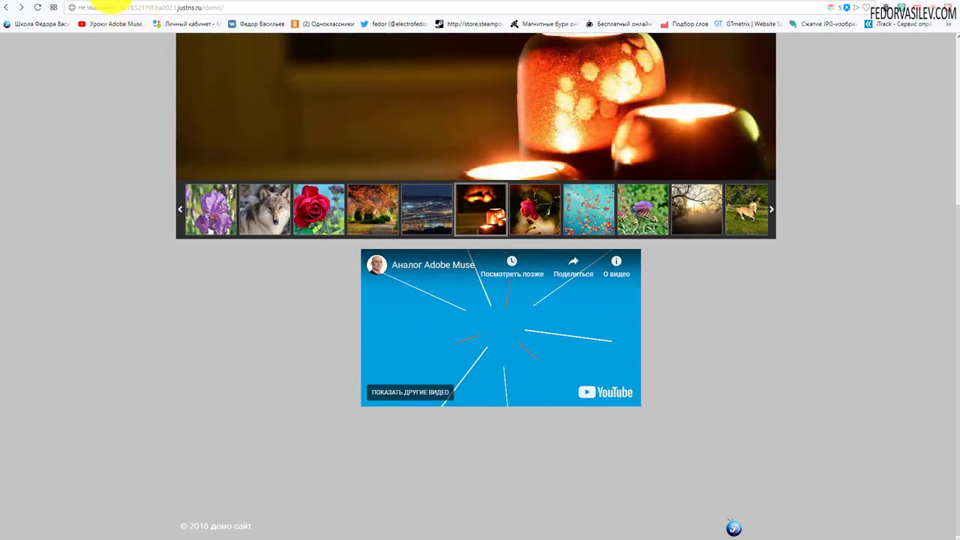
# - Return to the site editor and open the set of social network elements
pyautogui.click(7, 7)
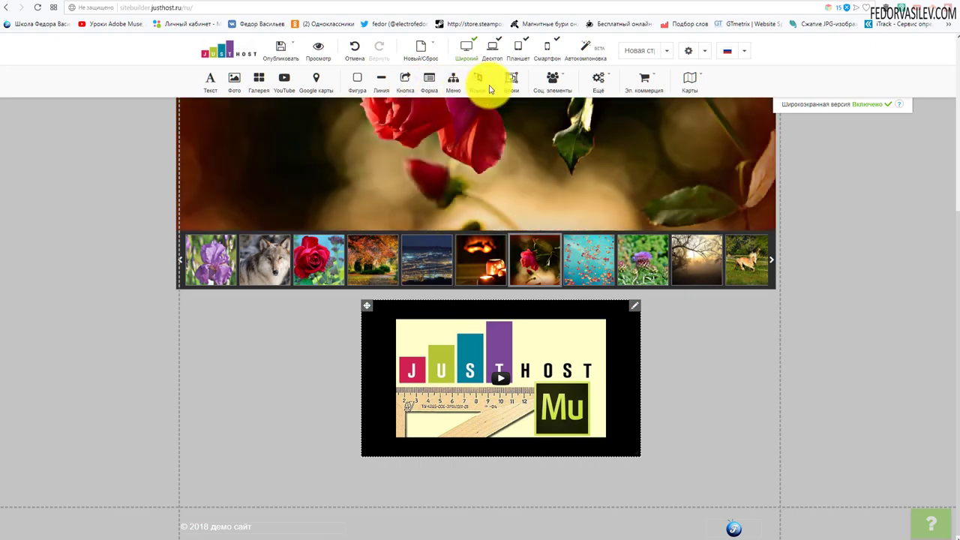
pyautogui.click(552, 80)
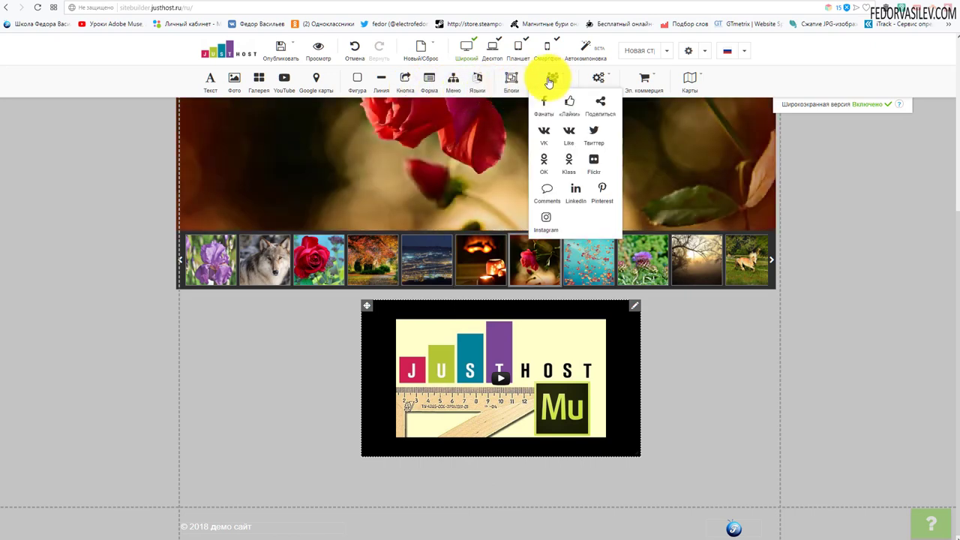